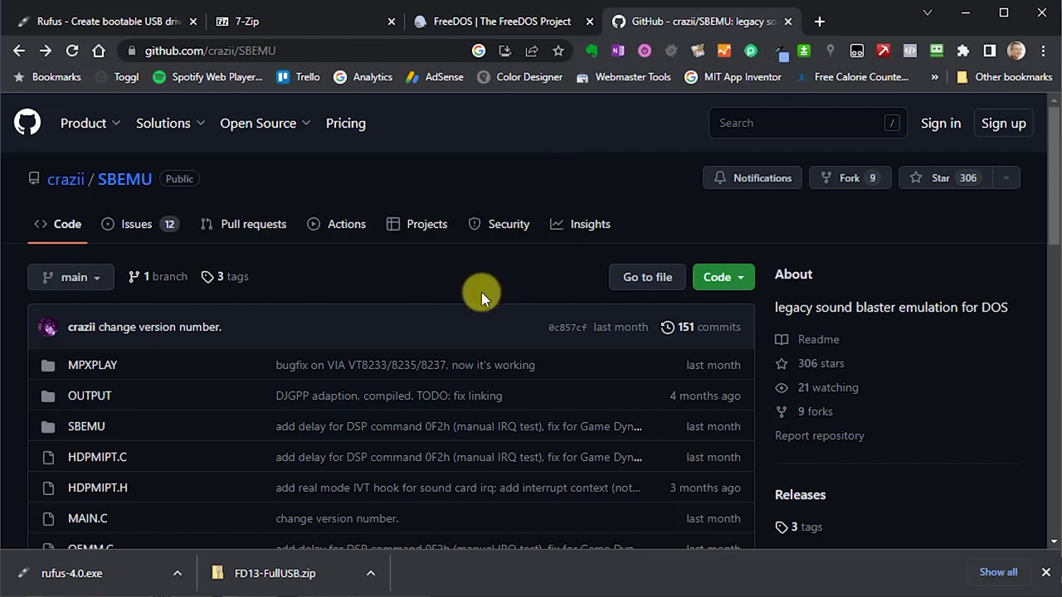
Step: Open the 1.0beta3 release page from the tags of the SBEMU repository
{"action": "left_click", "coordinate": [245, 284]}
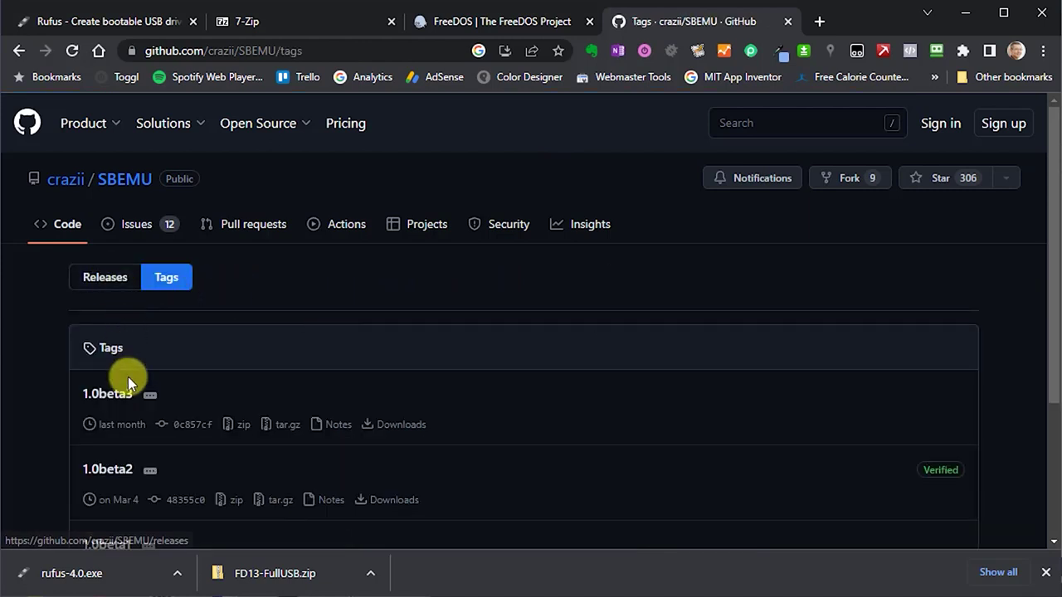
{"action": "scroll", "coordinate": [132, 380], "scroll_direction": "down", "scroll_amount": 1}
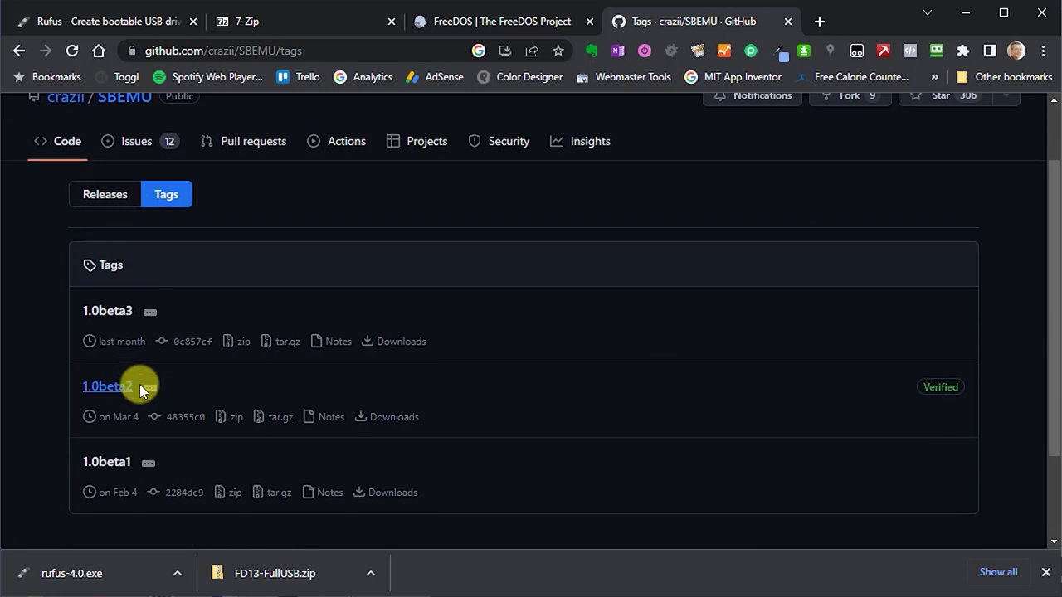
{"action": "left_click", "coordinate": [109, 319]}
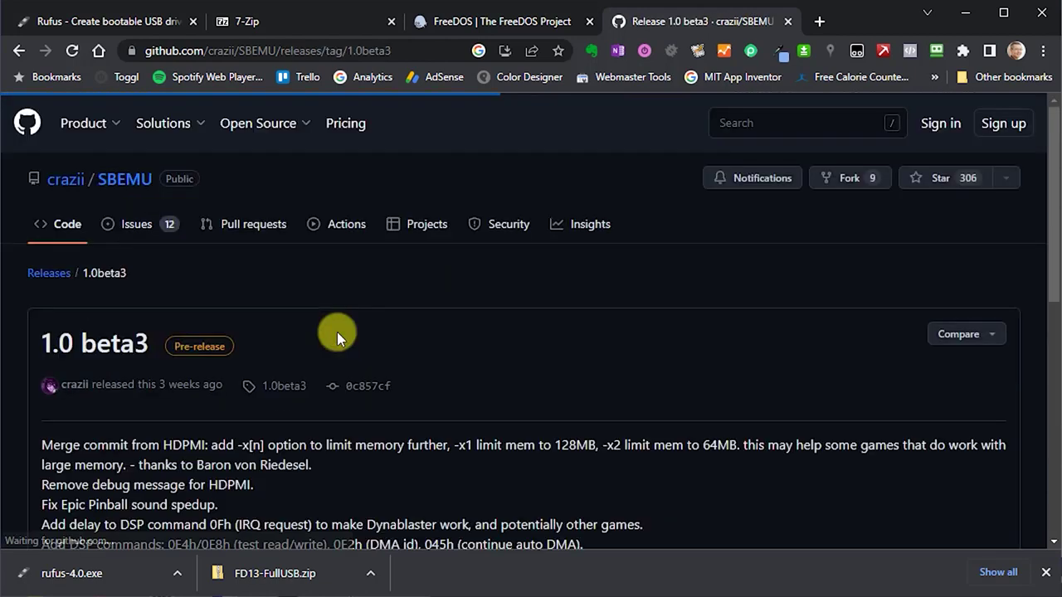
Step: Download SBEMU.1.0beta3.zip from the release's assets and save it
{"action": "scroll", "coordinate": [457, 364], "scroll_direction": "down", "scroll_amount": 2}
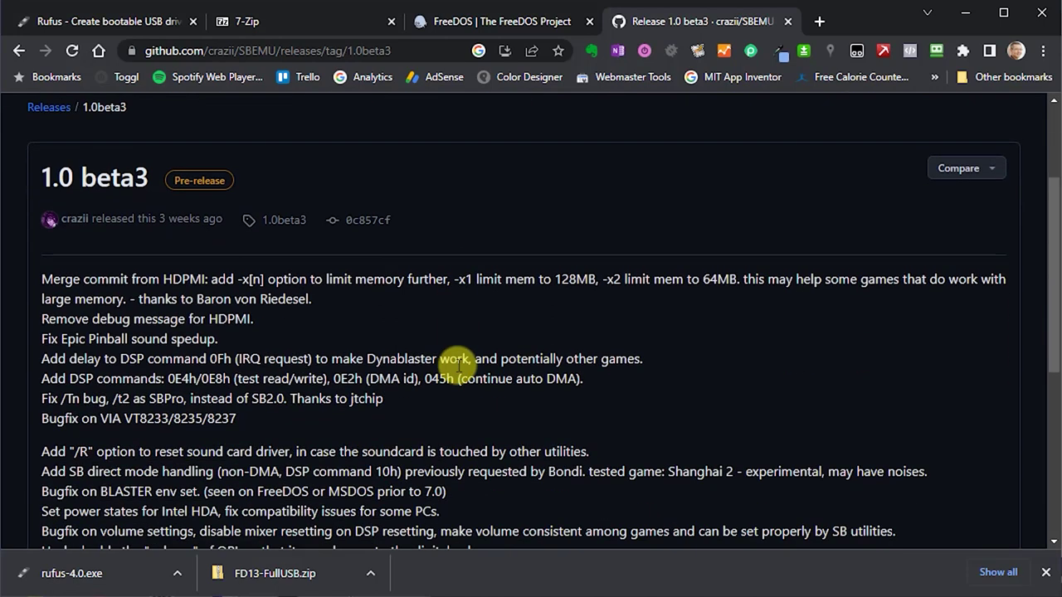
{"action": "scroll", "coordinate": [457, 365], "scroll_direction": "down", "scroll_amount": 1}
{"action": "scroll", "coordinate": [457, 365], "scroll_direction": "down", "scroll_amount": 2}
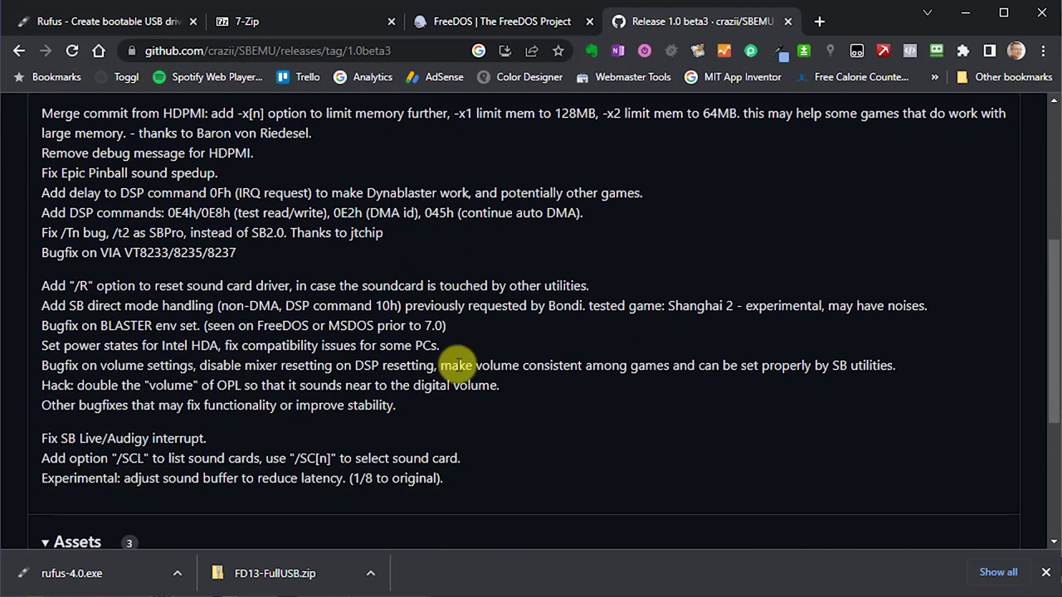
{"action": "scroll", "coordinate": [458, 365], "scroll_direction": "down", "scroll_amount": 1}
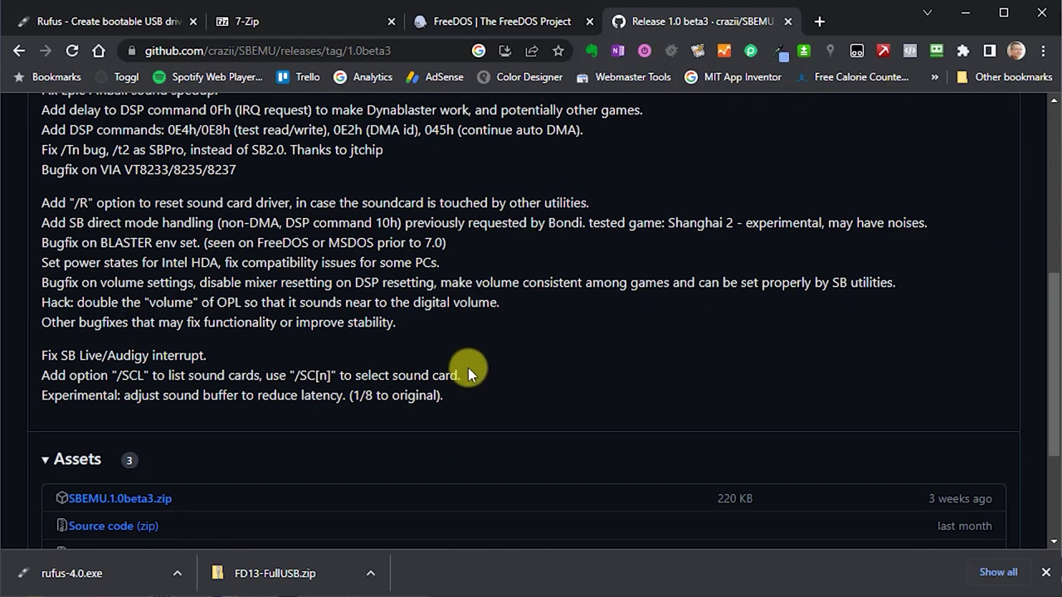
{"action": "scroll", "coordinate": [466, 369], "scroll_direction": "down", "scroll_amount": 1}
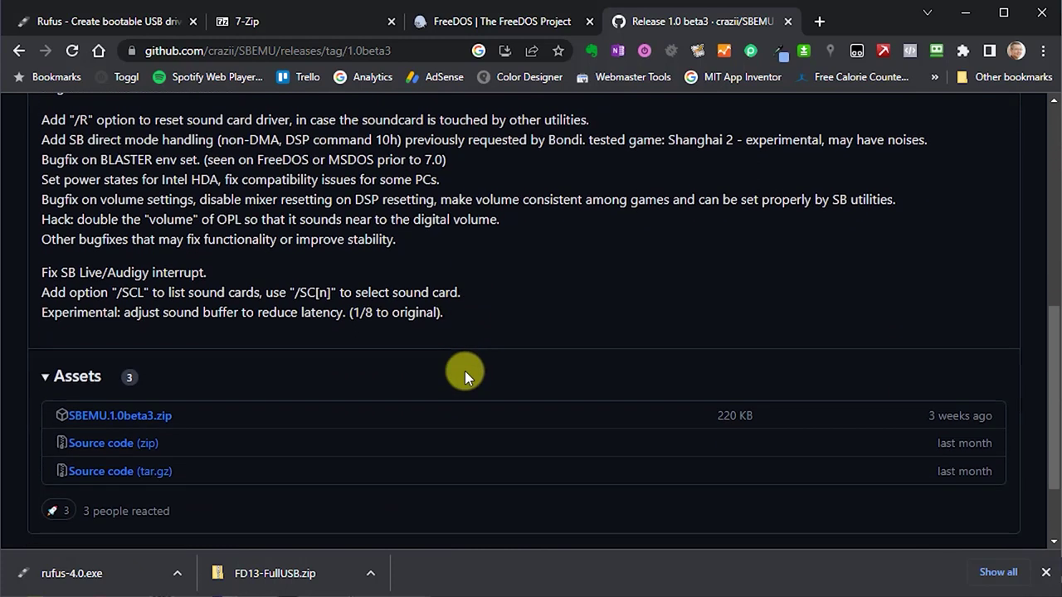
{"action": "left_click", "coordinate": [157, 423]}
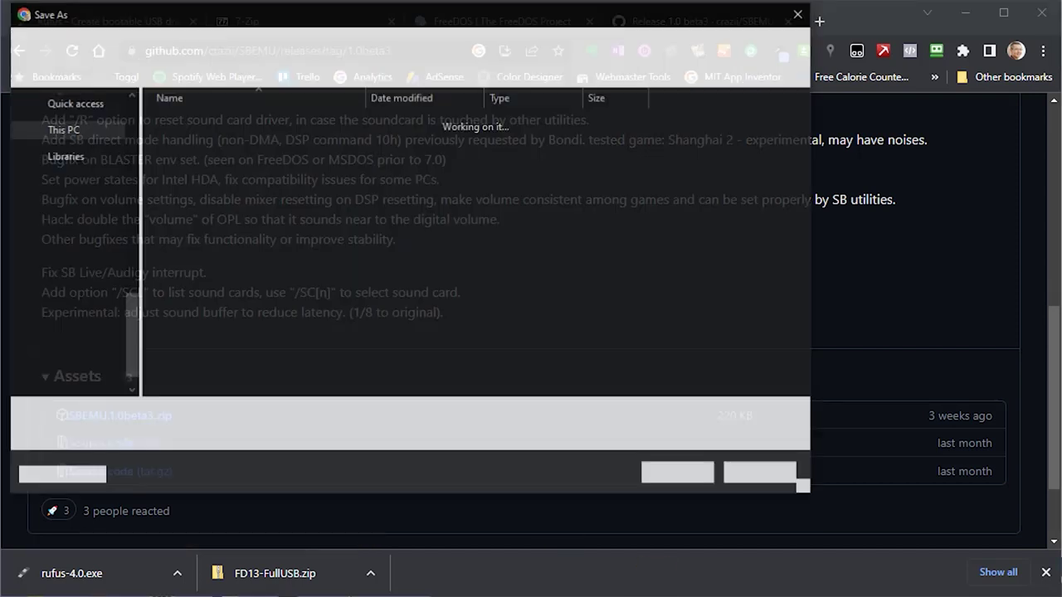
{"action": "left_click", "coordinate": [681, 472]}
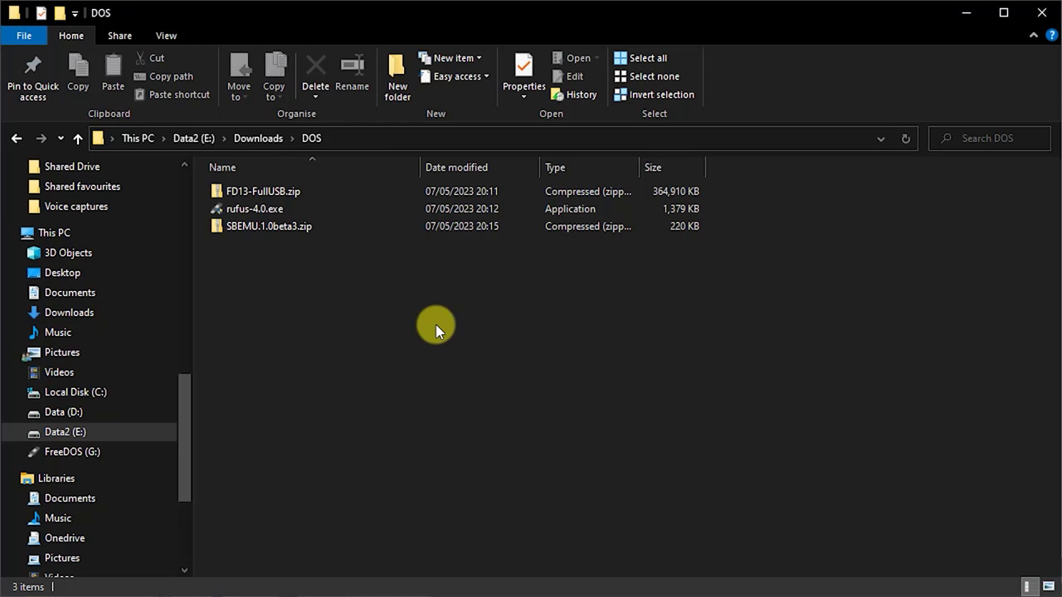
Step: Launch rufus-4.0.exe from the DOS folder and choose FreeDOS (G:) as the device and FreeDOS as the boot selection
{"action": "double_click", "coordinate": [267, 210]}
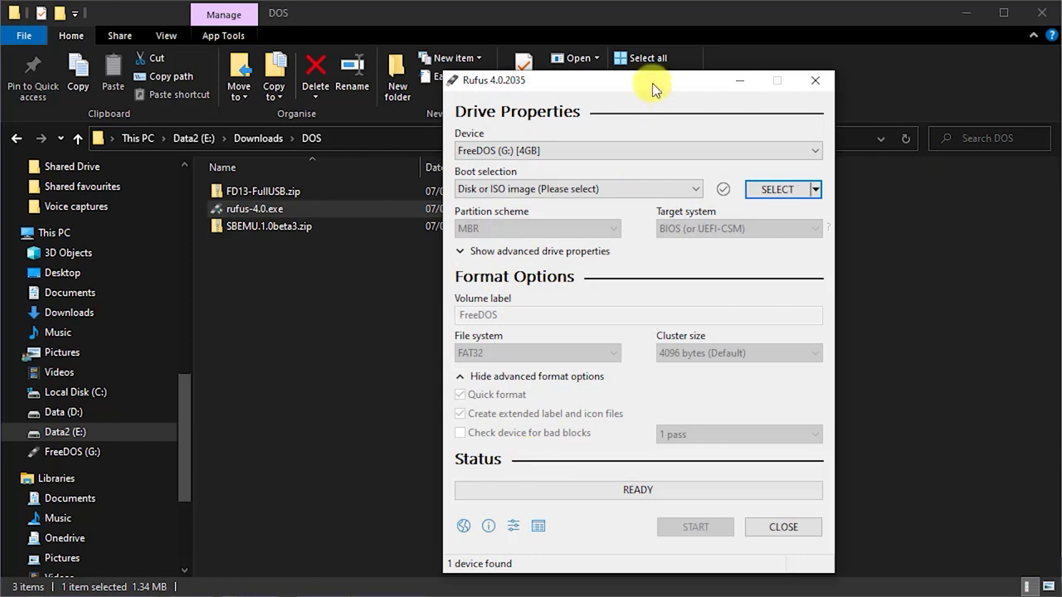
{"action": "left_click_drag", "start_coordinate": [652, 83], "coordinate": [537, 58]}
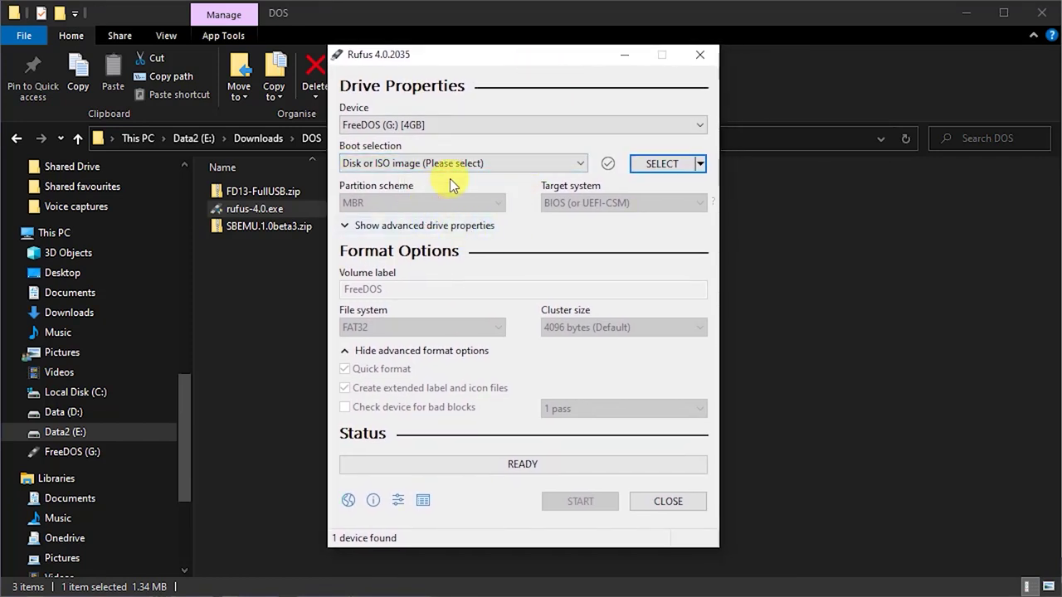
{"action": "left_click", "coordinate": [452, 124]}
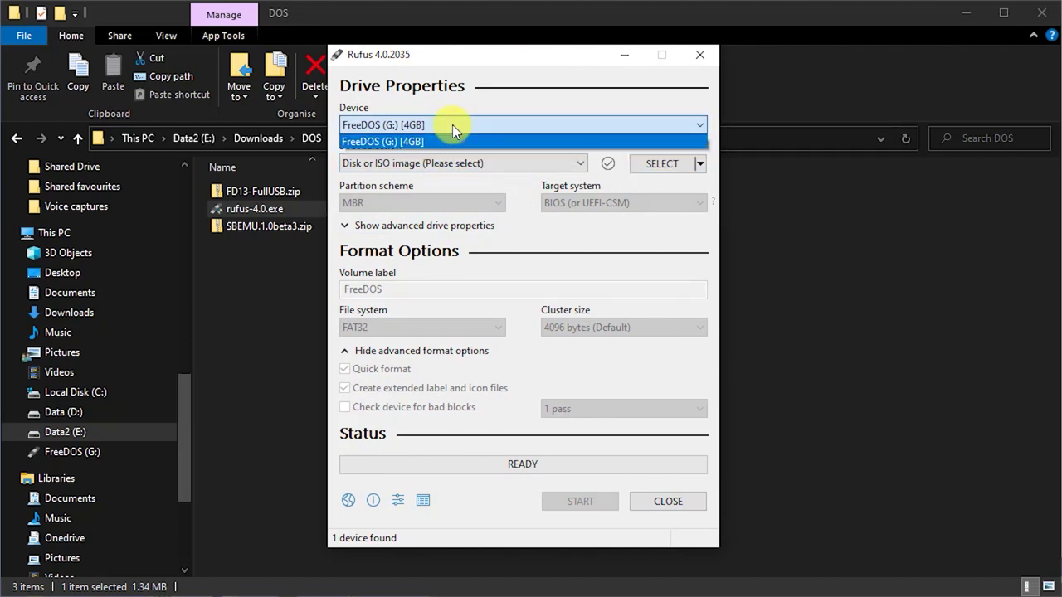
{"action": "left_click", "coordinate": [448, 140]}
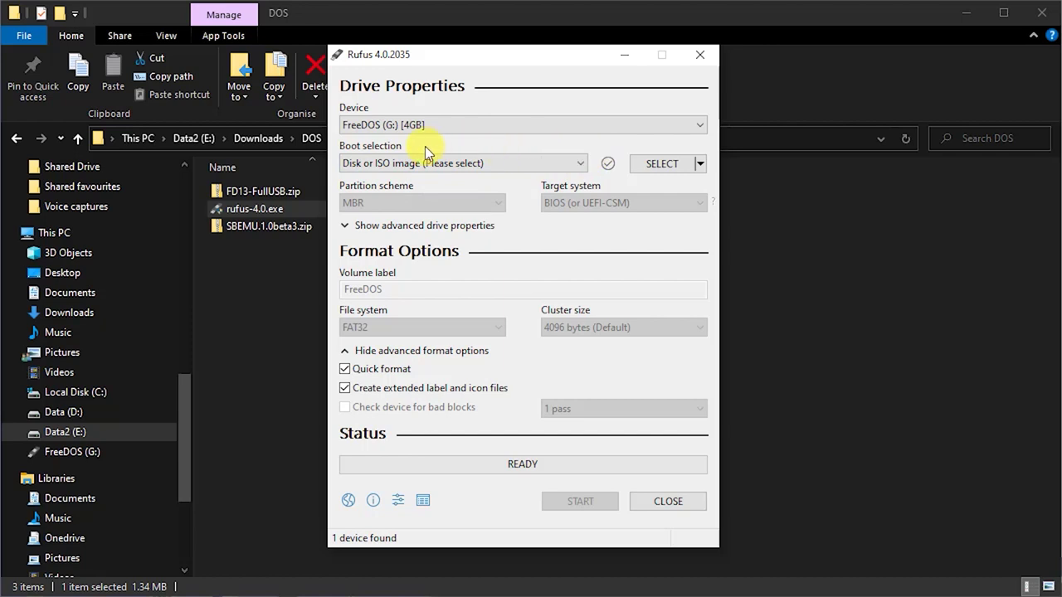
{"action": "left_click", "coordinate": [578, 166]}
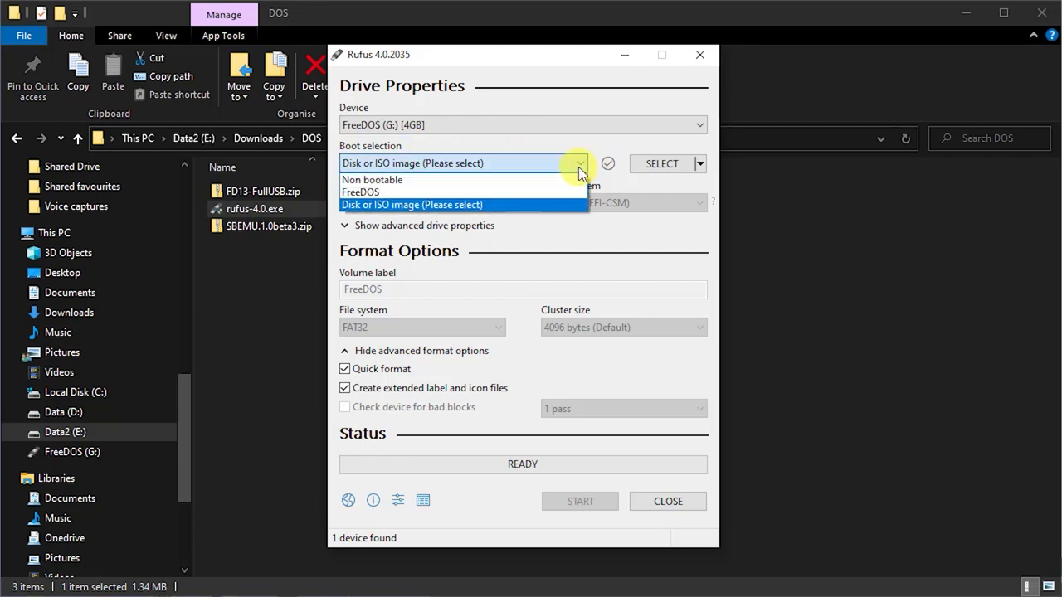
{"action": "left_click", "coordinate": [377, 193]}
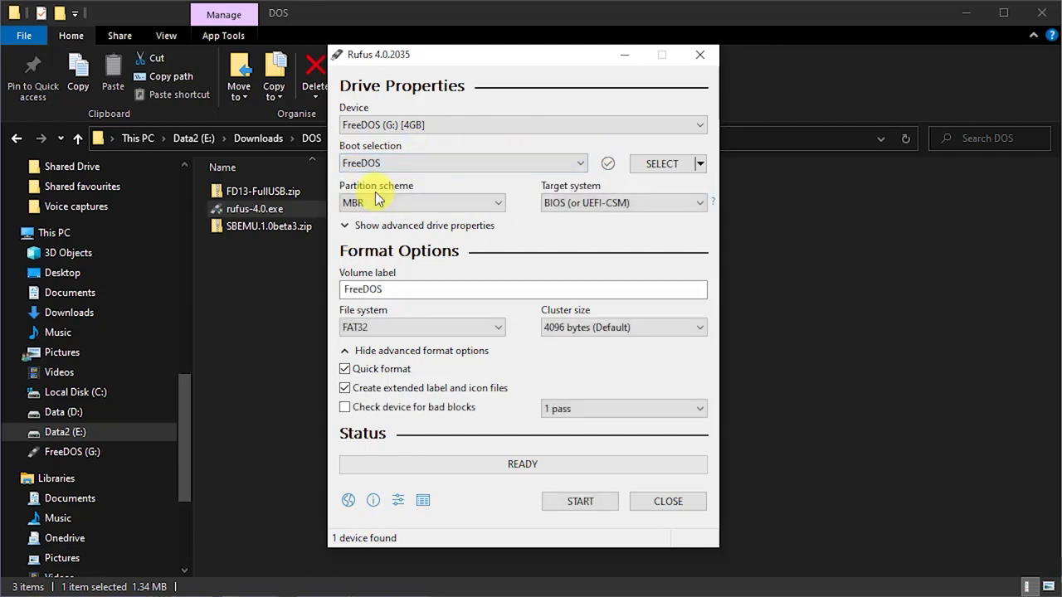
Step: Switch the boot image action from SELECT to DOWNLOAD and trigger it
{"action": "left_click", "coordinate": [700, 164]}
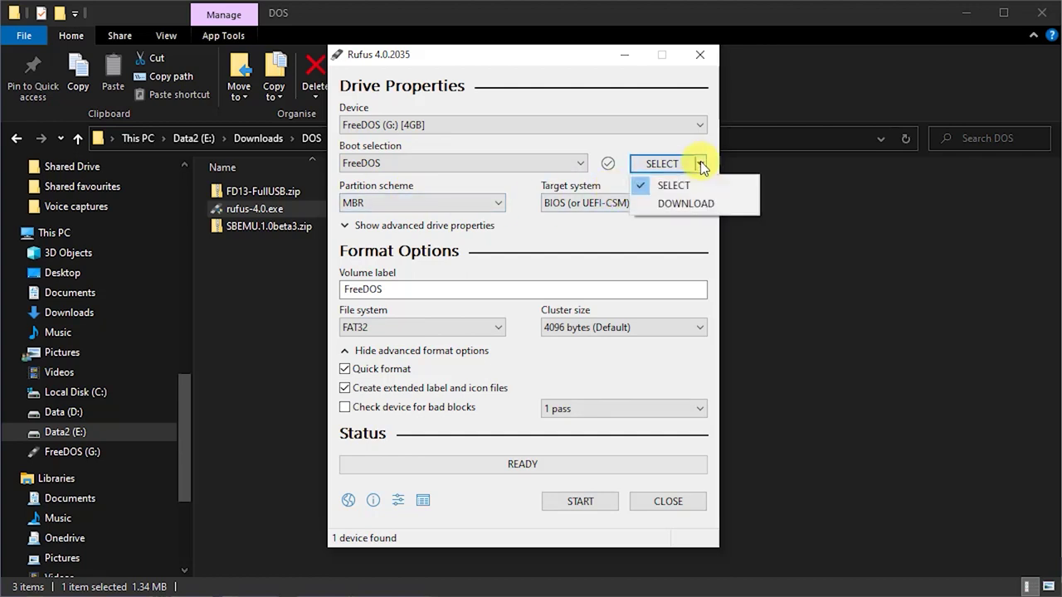
{"action": "left_click", "coordinate": [685, 206]}
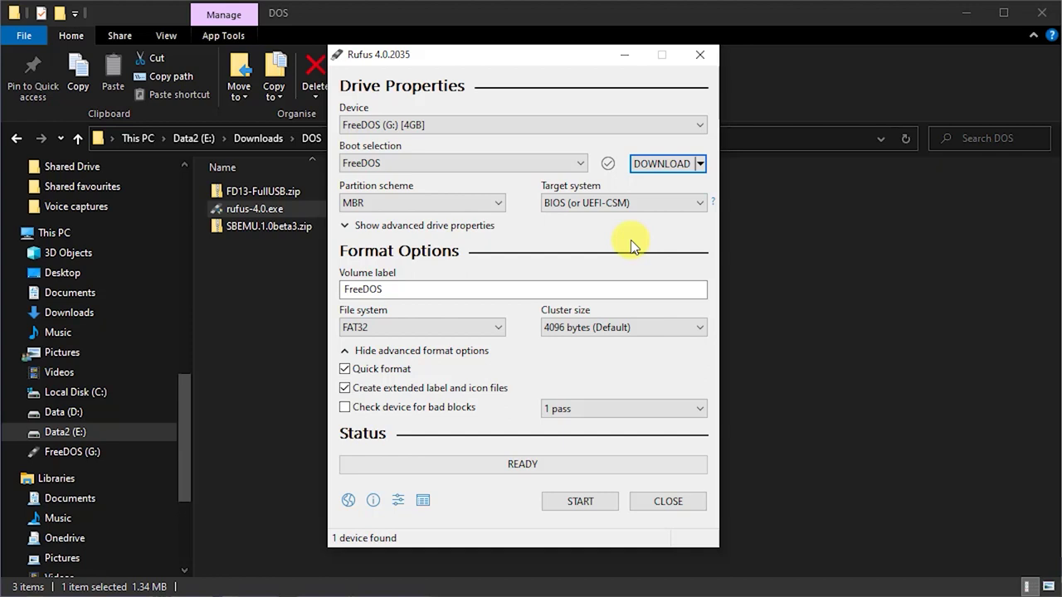
{"action": "left_click", "coordinate": [661, 168]}
Step: Choose FAT32 as the file system and 32 kilobytes as the cluster size for the USB drive
{"action": "left_click", "coordinate": [410, 290]}
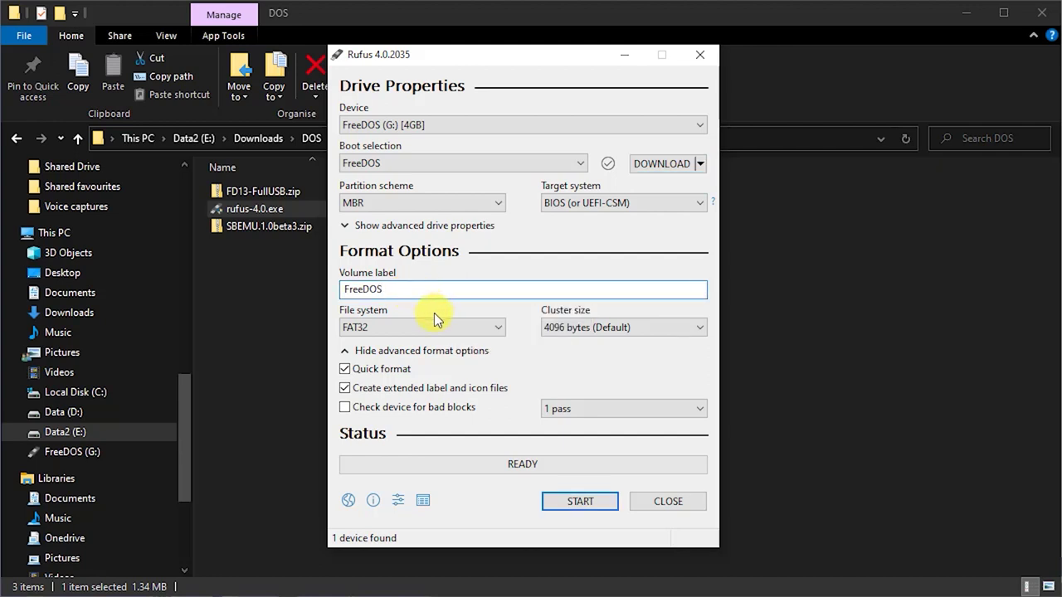
{"action": "left_click", "coordinate": [496, 329]}
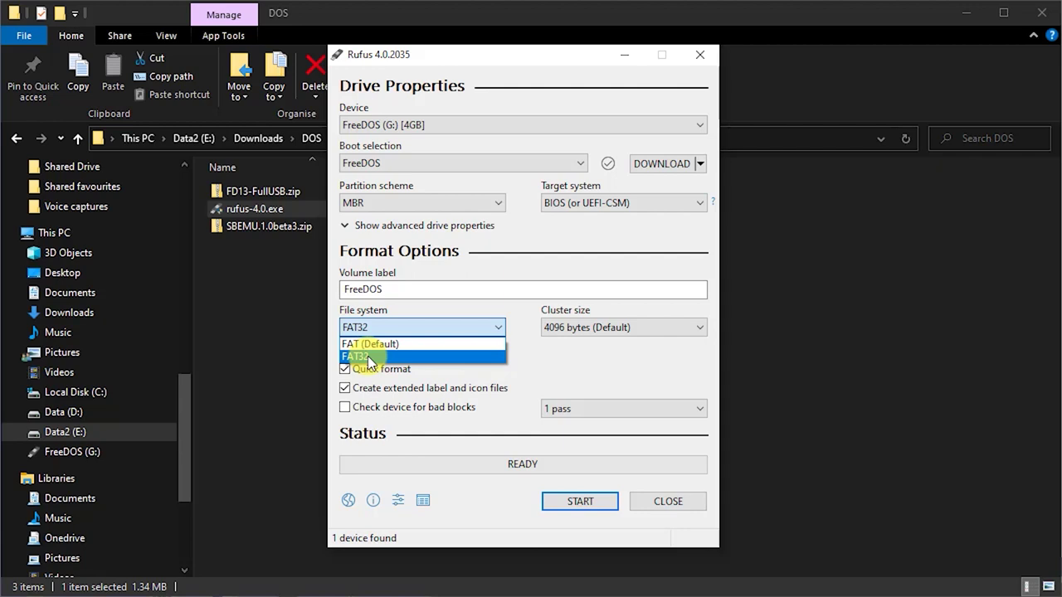
{"action": "left_click", "coordinate": [367, 356]}
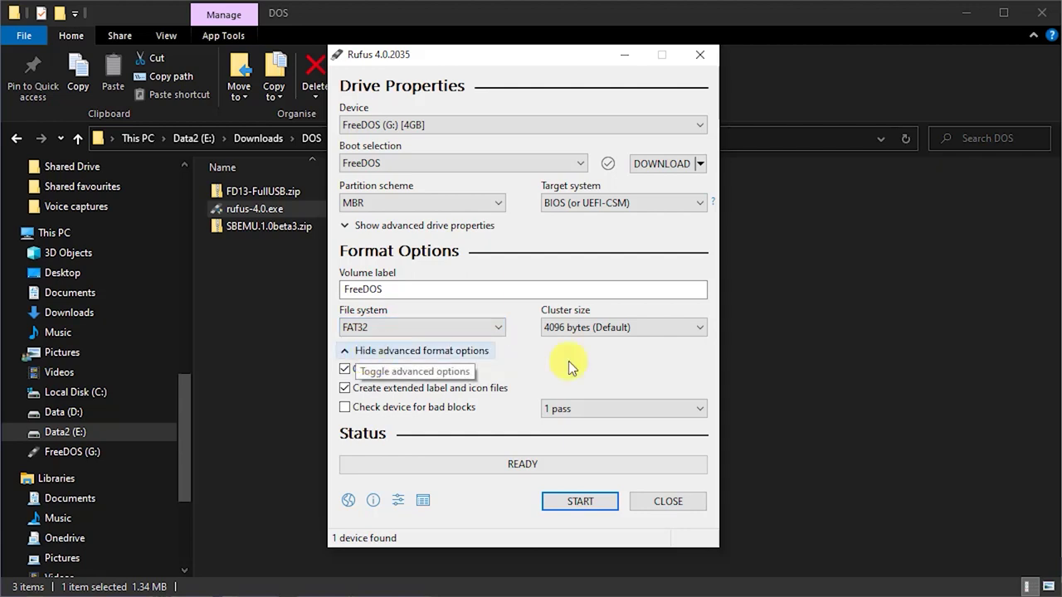
{"action": "left_click", "coordinate": [701, 327]}
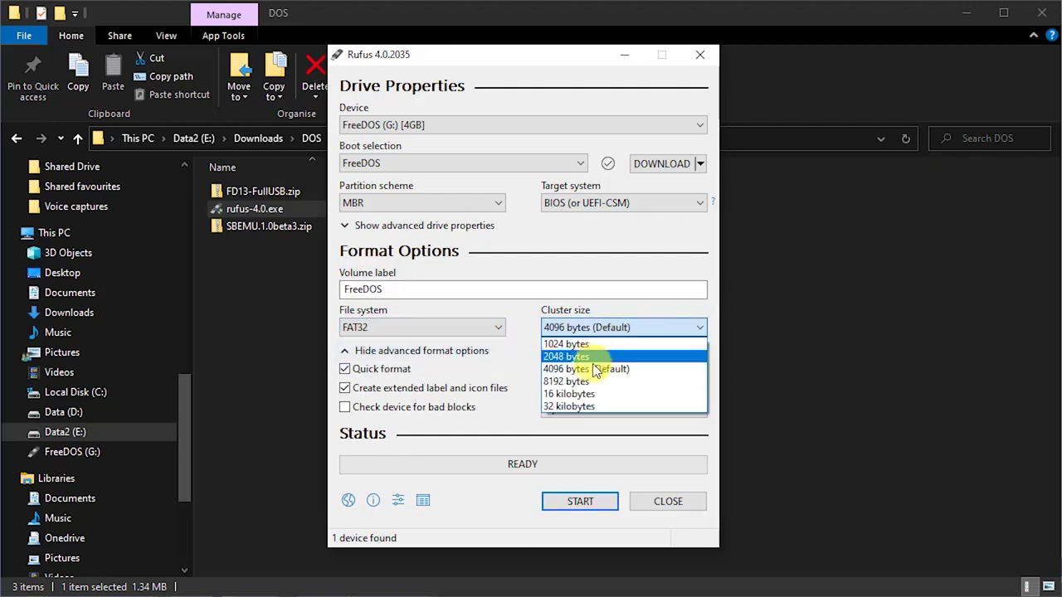
{"action": "left_click", "coordinate": [572, 407]}
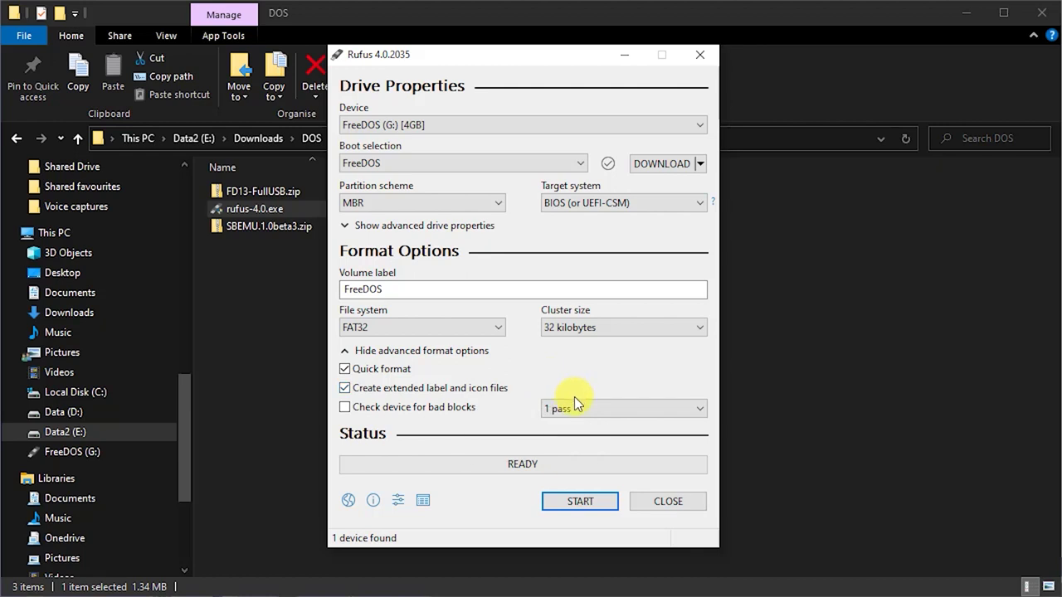
Step: Create the bootable FreeDOS drive on G:, accepting the erasure of its data, and close Rufus
{"action": "left_click", "coordinate": [566, 502]}
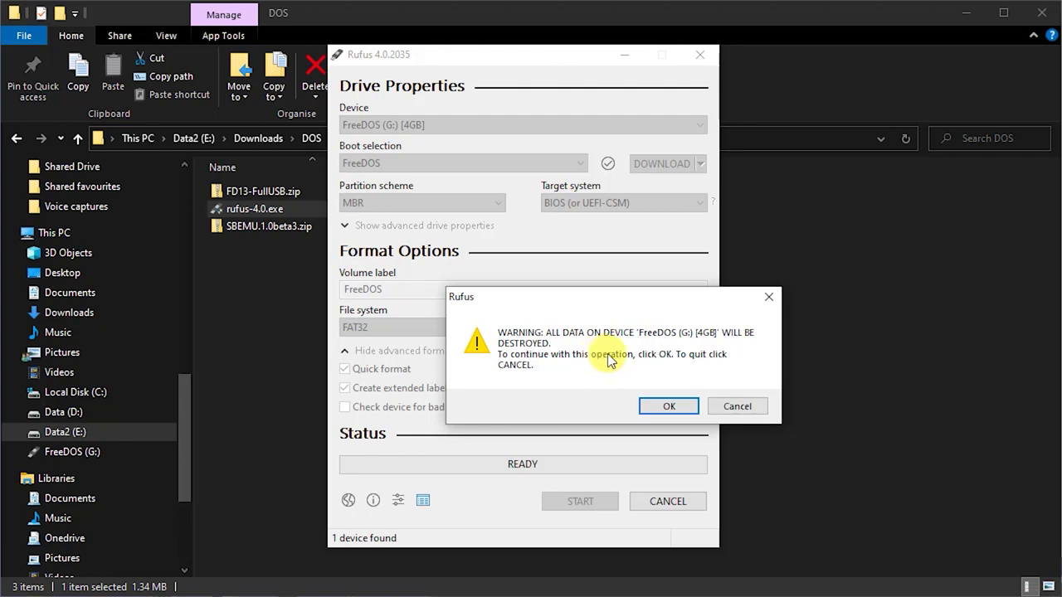
{"action": "left_click", "coordinate": [664, 407]}
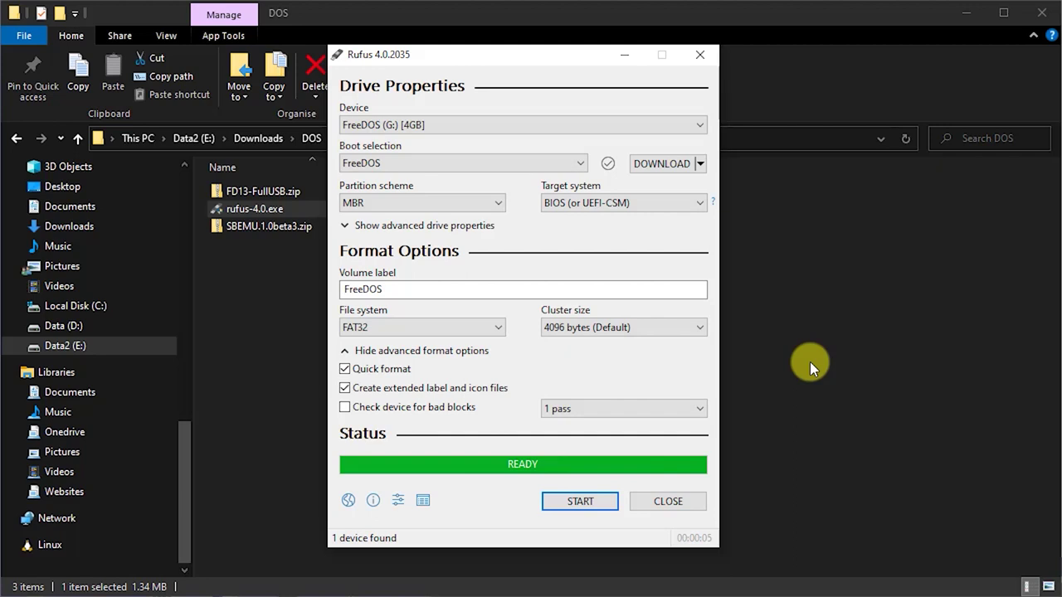
{"action": "left_click", "coordinate": [670, 501]}
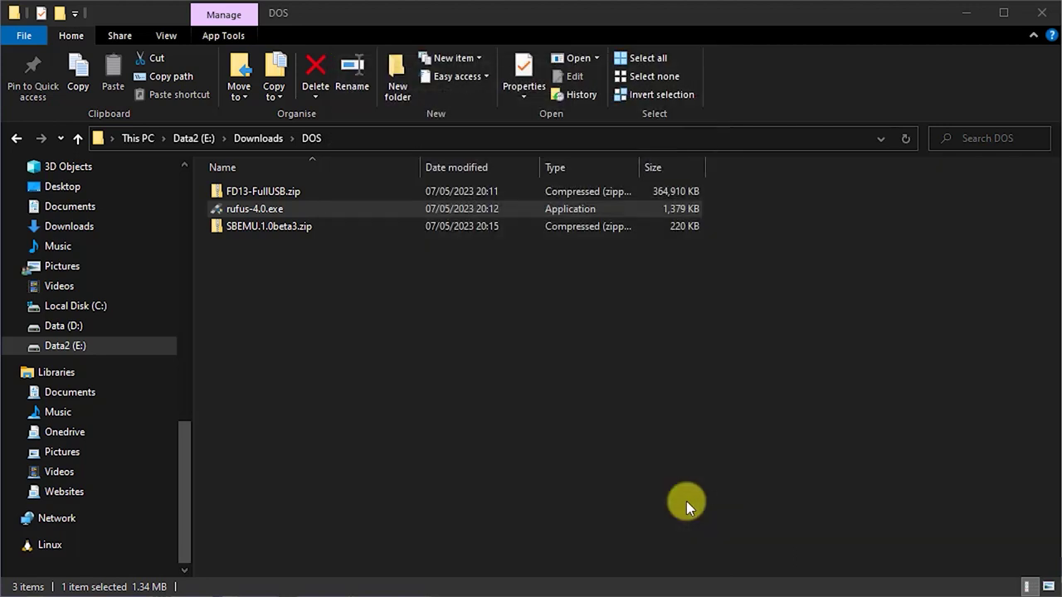
Step: Extract FD13-FullUSB.zip into its own FD13-FullUSB folder within the DOS folder
{"action": "left_click", "coordinate": [686, 454]}
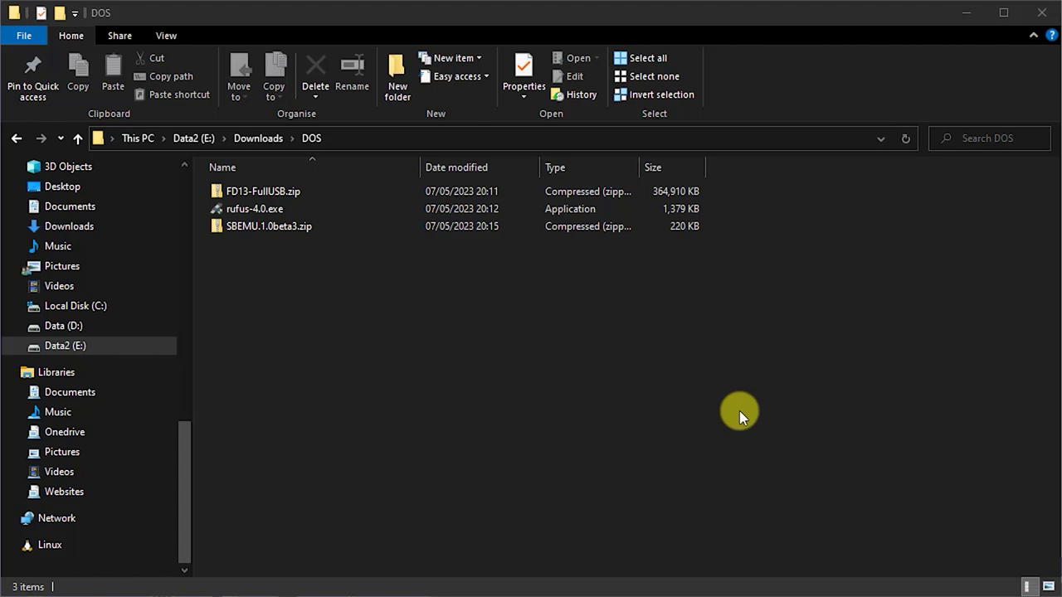
{"action": "right_click", "coordinate": [274, 192]}
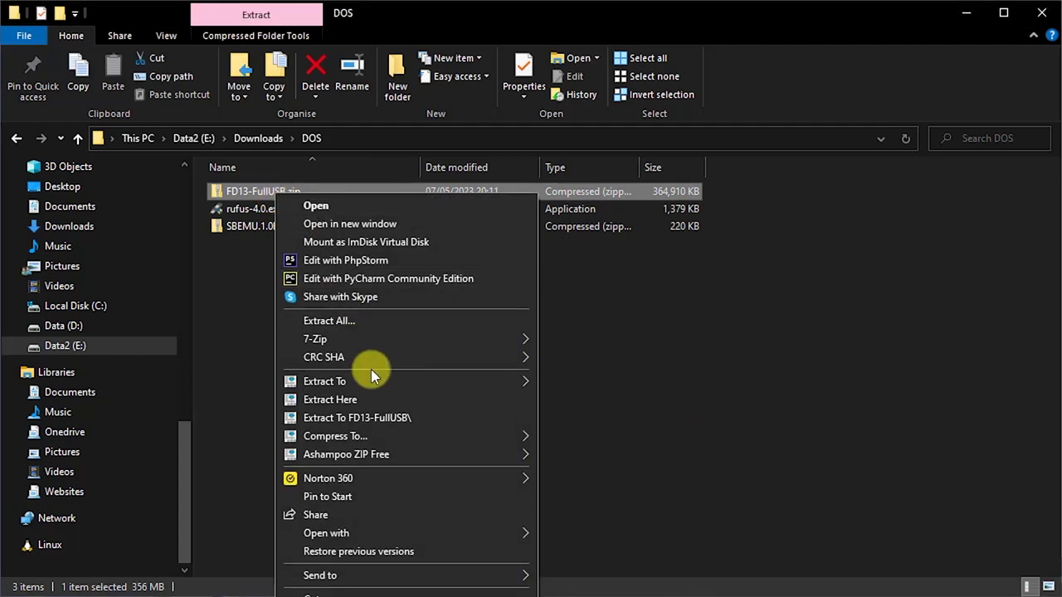
{"action": "left_click", "coordinate": [399, 419]}
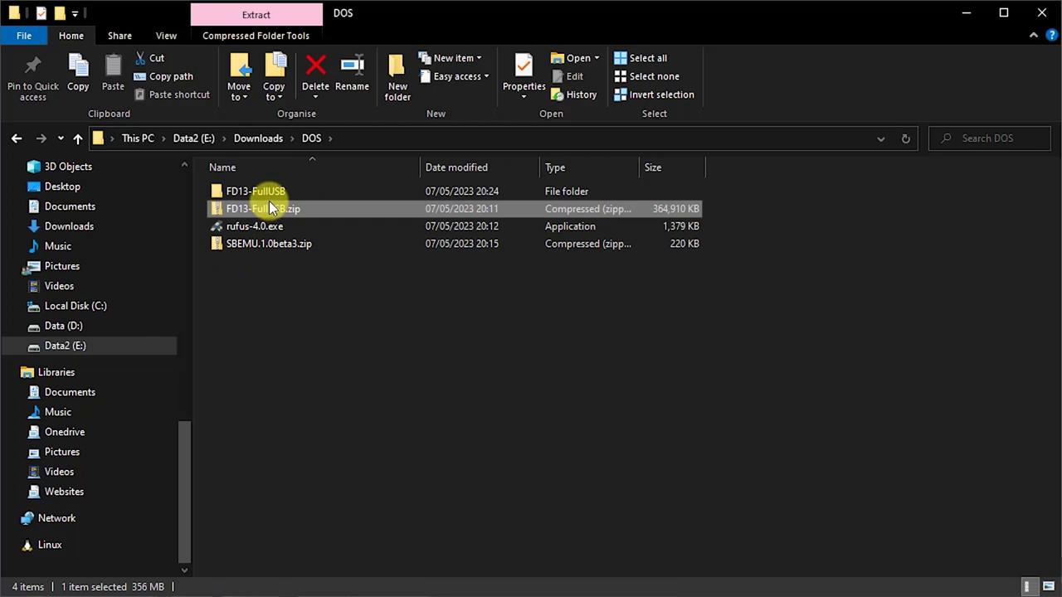
Step: Open FD13FULL.img from the extracted FD13-FullUSB folder as a 7-Zip archive and select all its files and folders
{"action": "left_click", "coordinate": [269, 194]}
{"action": "double_click", "coordinate": [269, 193]}
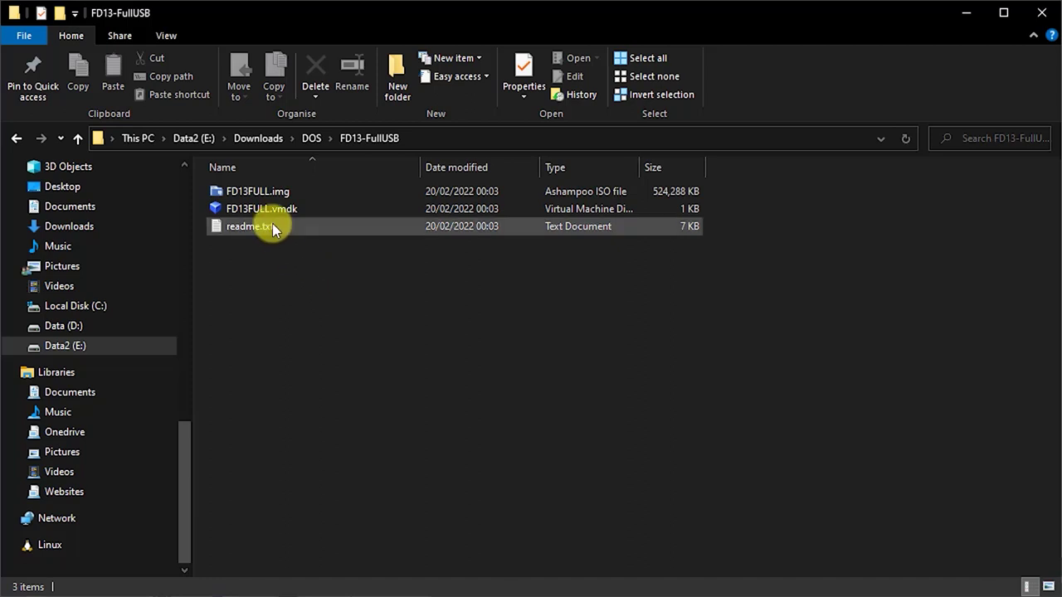
{"action": "mouse_move", "coordinate": [260, 193]}
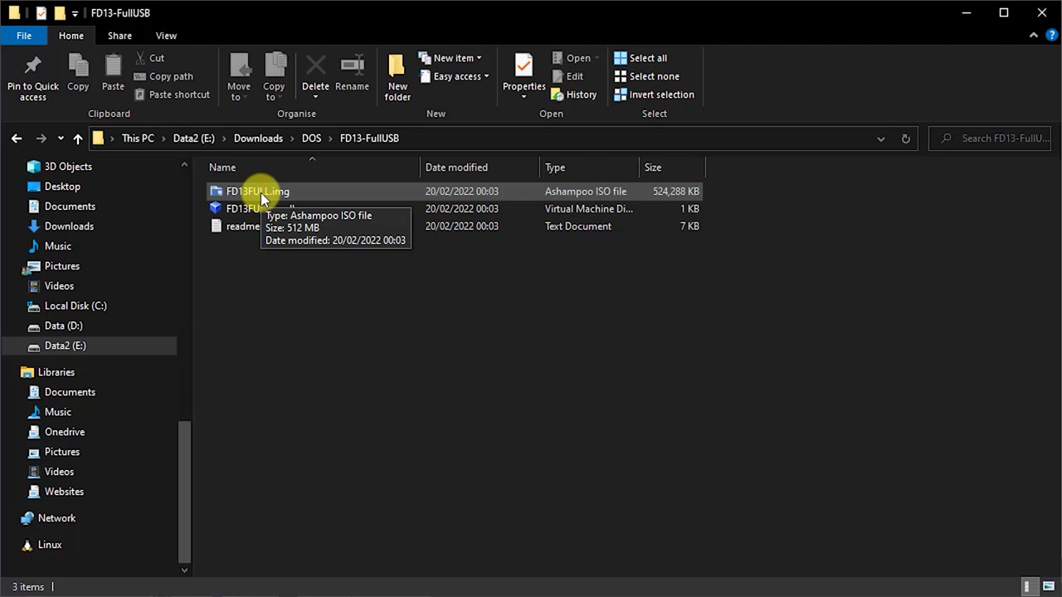
{"action": "right_click", "coordinate": [261, 193]}
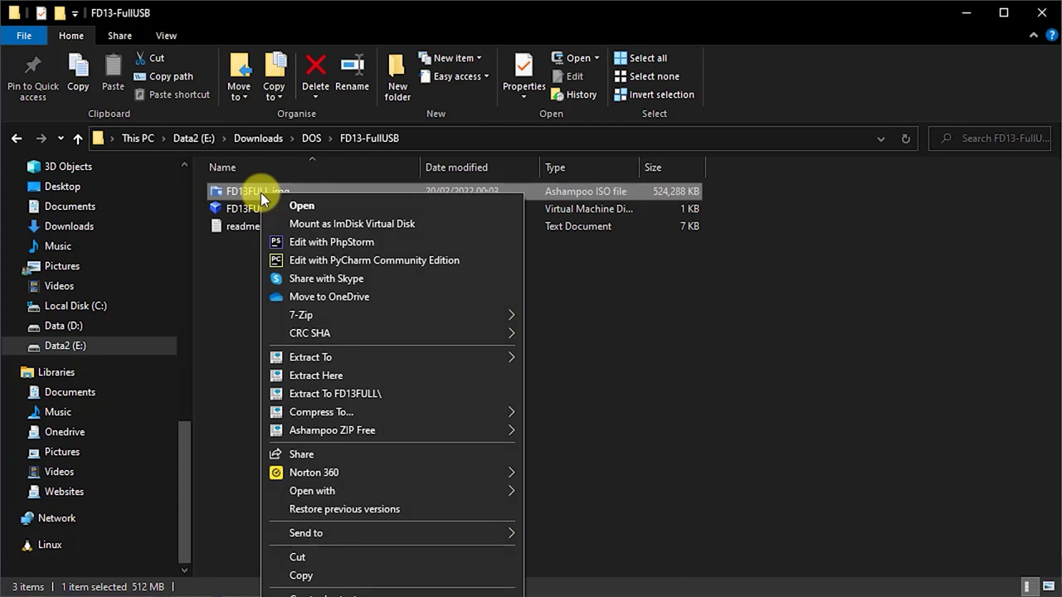
{"action": "mouse_move", "coordinate": [305, 318]}
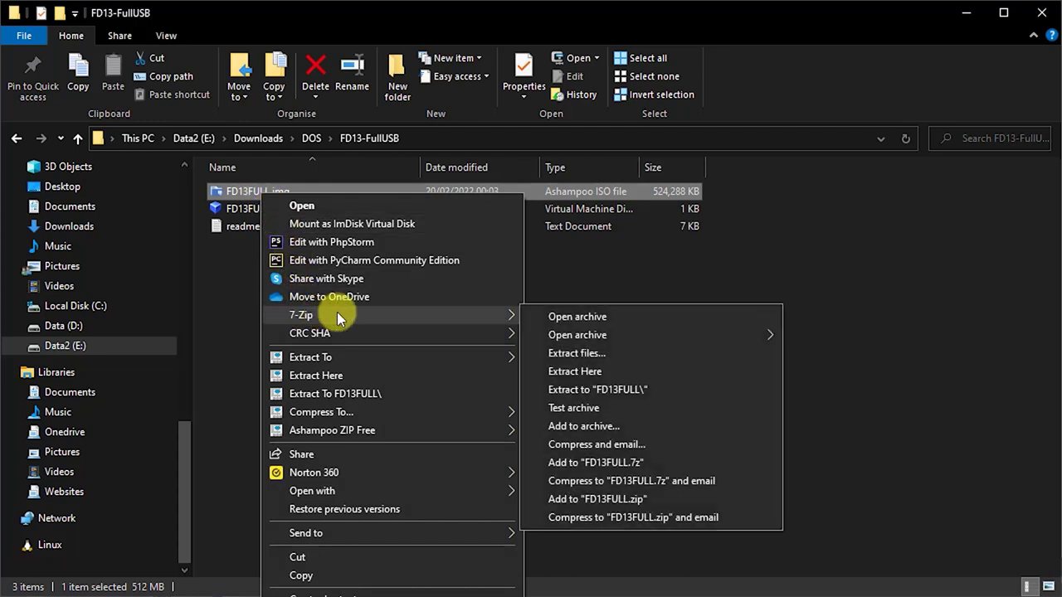
{"action": "left_click", "coordinate": [584, 316]}
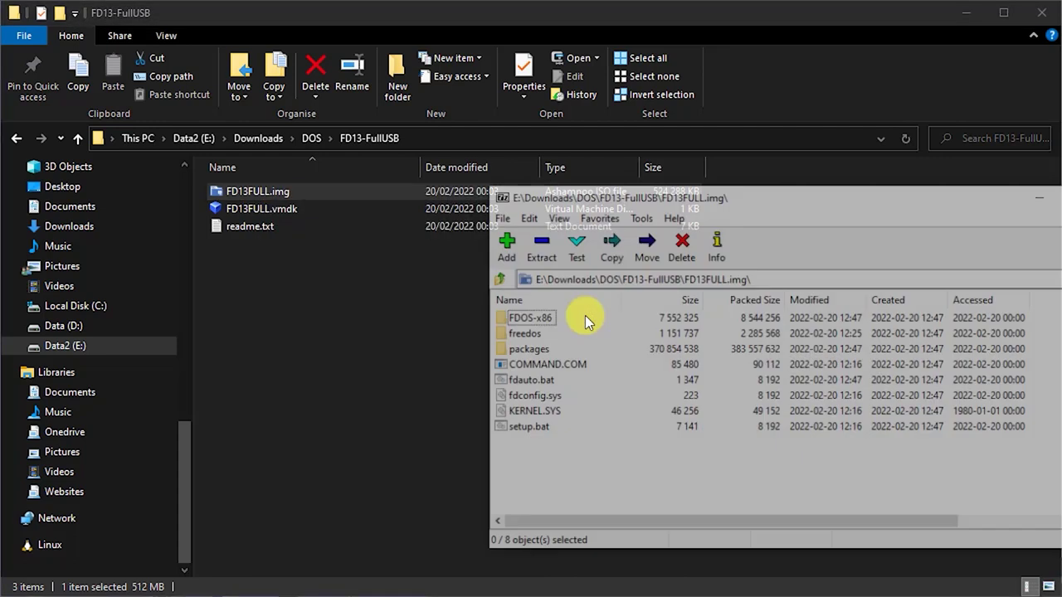
{"action": "left_click_drag", "start_coordinate": [835, 202], "coordinate": [595, 118]}
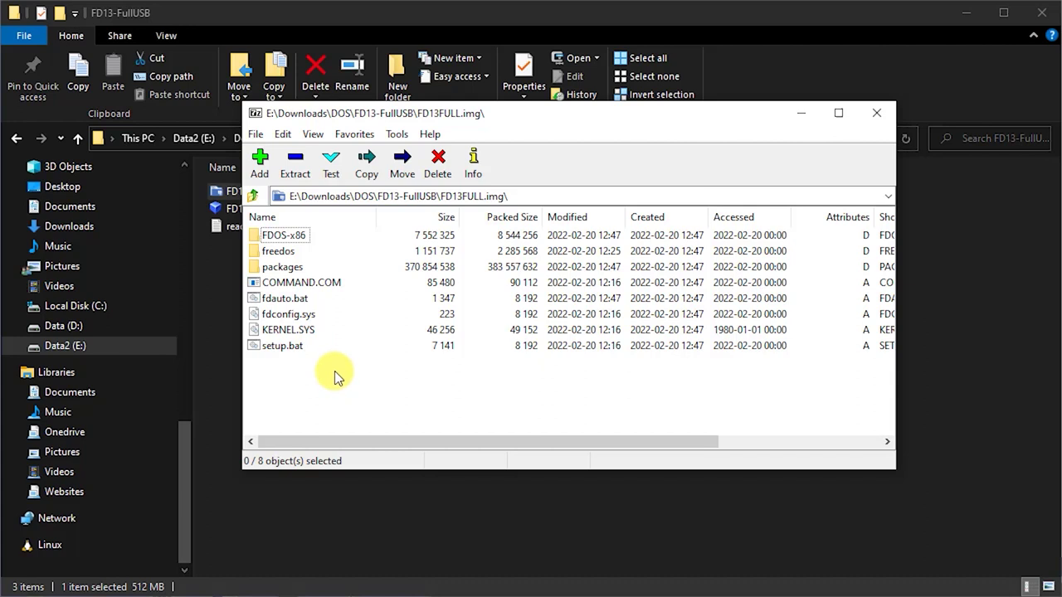
{"action": "left_click_drag", "start_coordinate": [335, 373], "coordinate": [271, 237]}
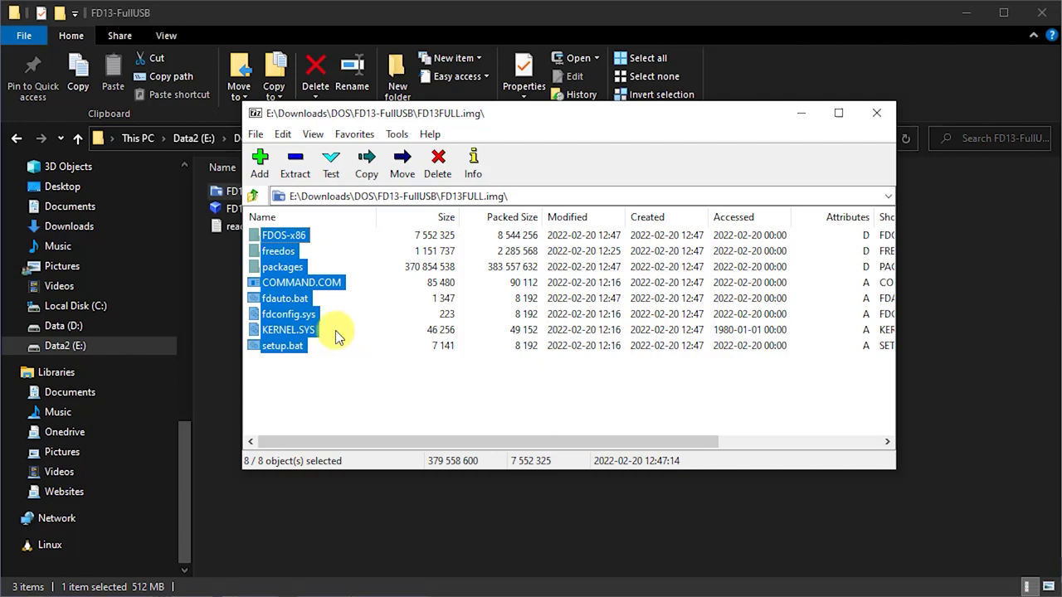
Step: Exclude COMMAND.COM and KERNEL.SYS from the selected contents of FD13FULL.img
{"action": "left_click_drag", "start_coordinate": [314, 282], "coordinate": [297, 285]}
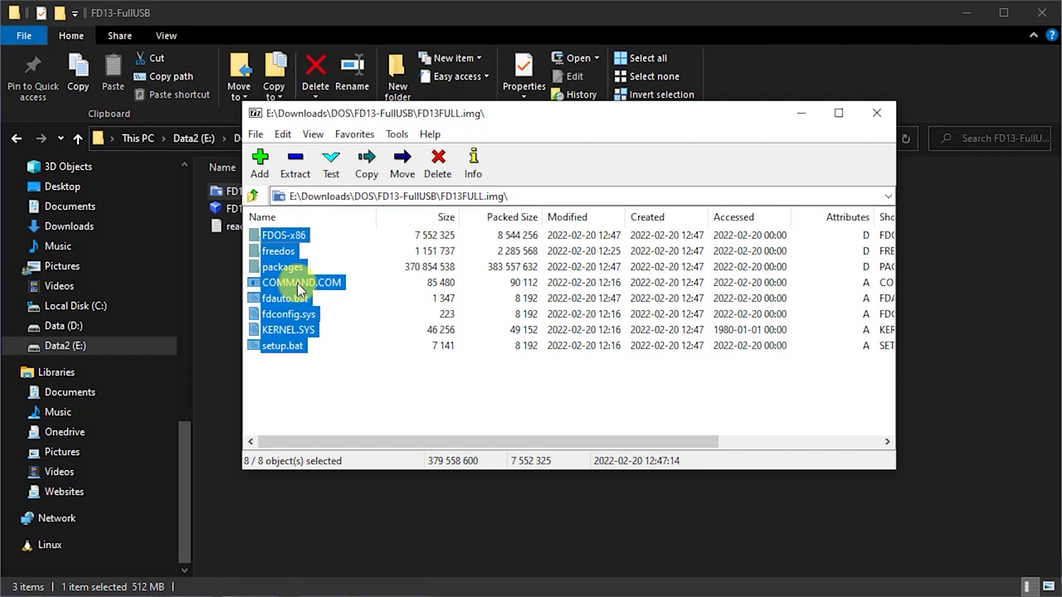
{"action": "left_click", "coordinate": [298, 284], "text": "ctrl"}
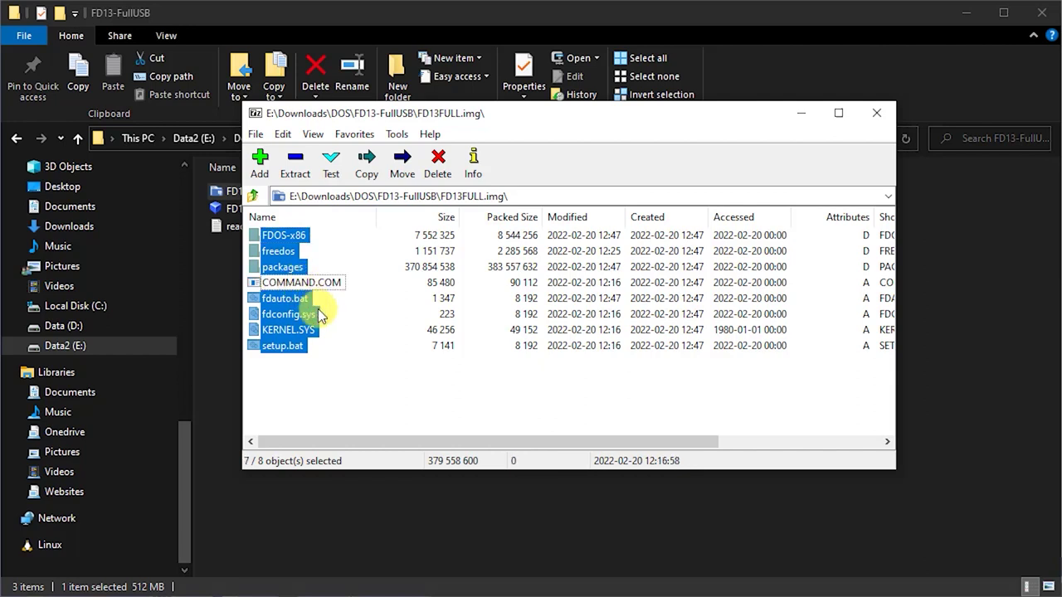
{"action": "left_click", "coordinate": [289, 332], "text": "ctrl"}
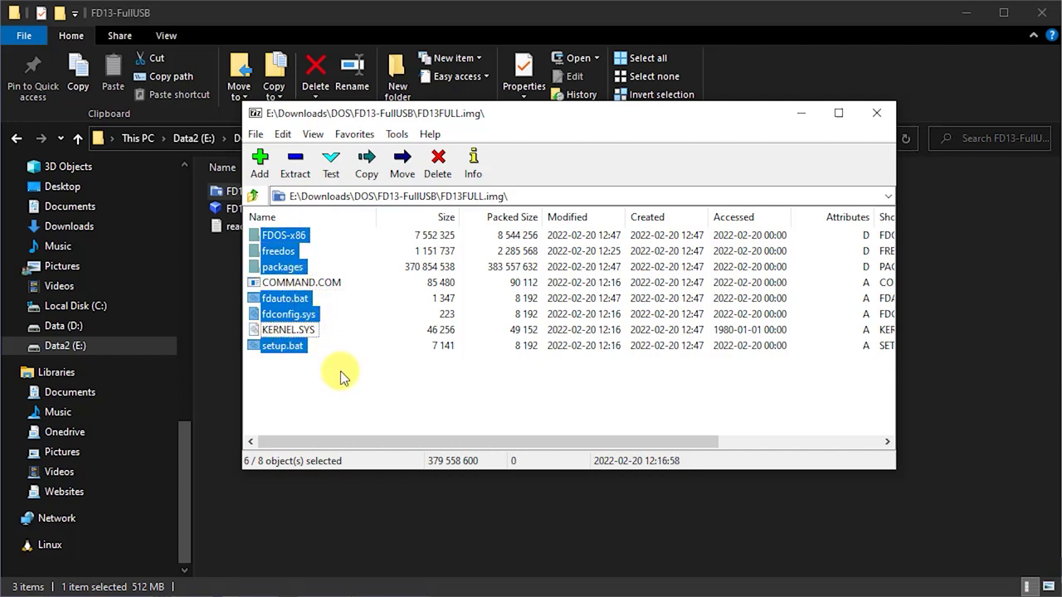
{"action": "key", "text": "ctrl"}
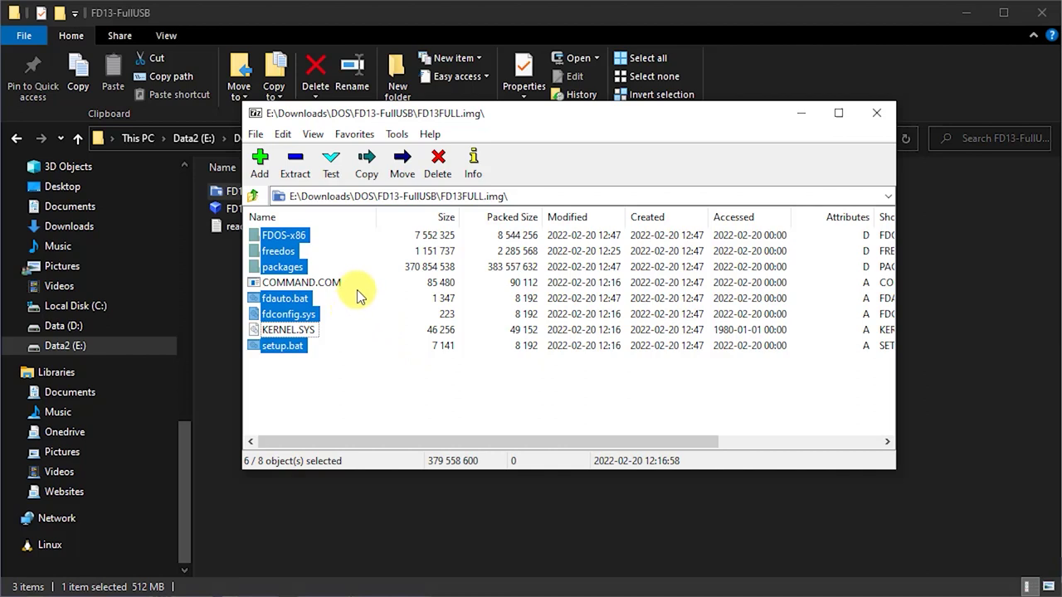
Step: Copy the selected FD13FULL.img folders and files to the root of the FREEDOS (G:) drive
{"action": "left_click", "coordinate": [369, 164]}
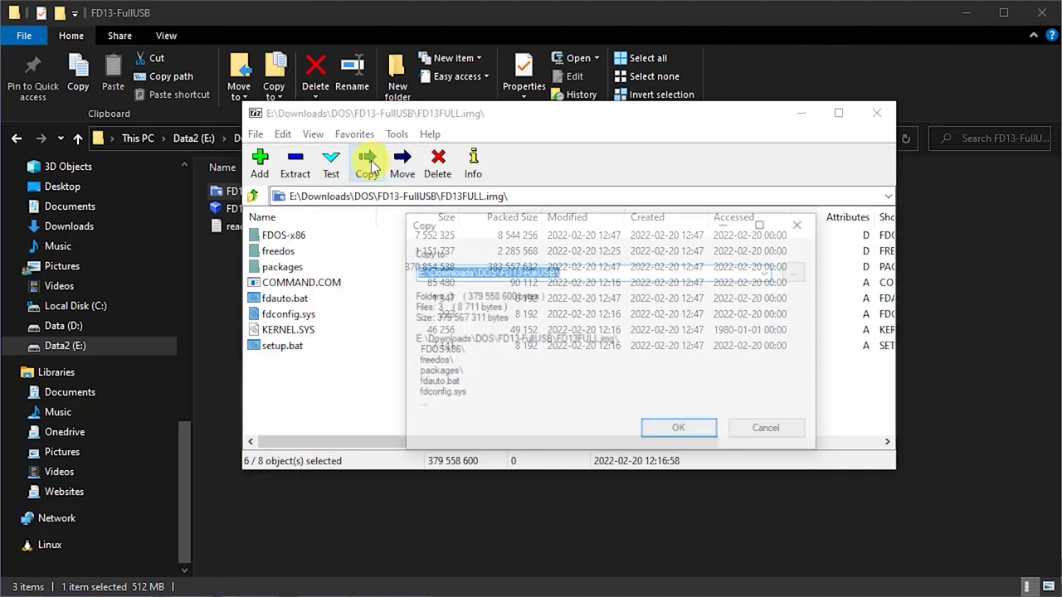
{"action": "left_click", "coordinate": [771, 272]}
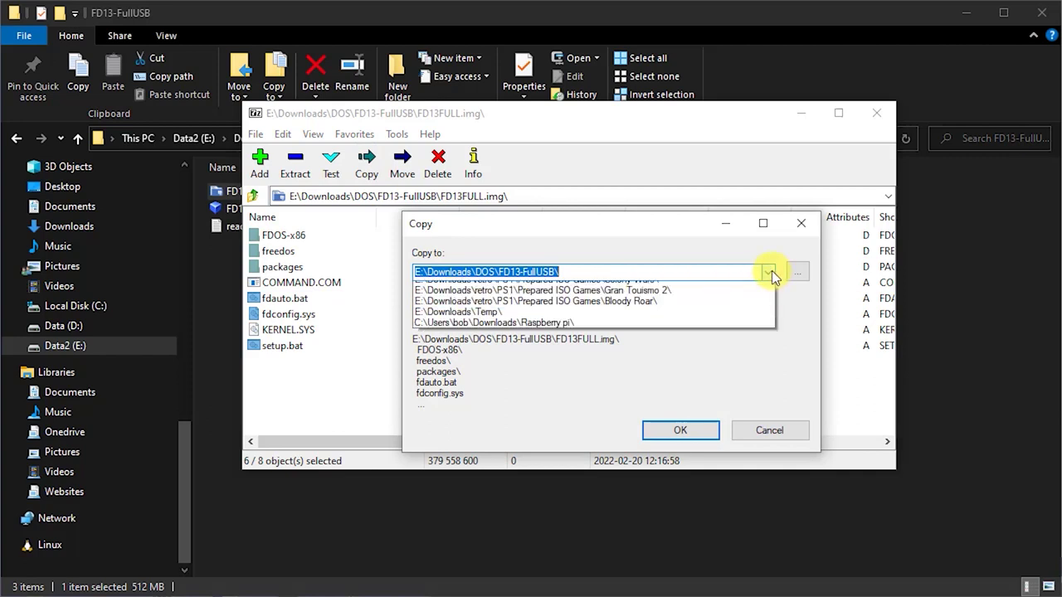
{"action": "left_click", "coordinate": [786, 382]}
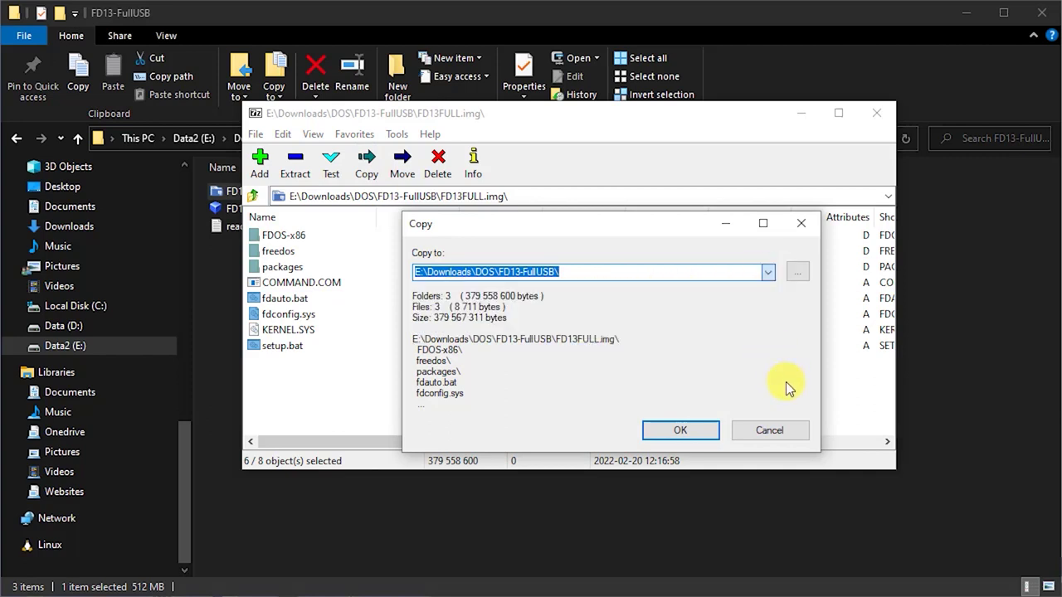
{"action": "left_click", "coordinate": [794, 272]}
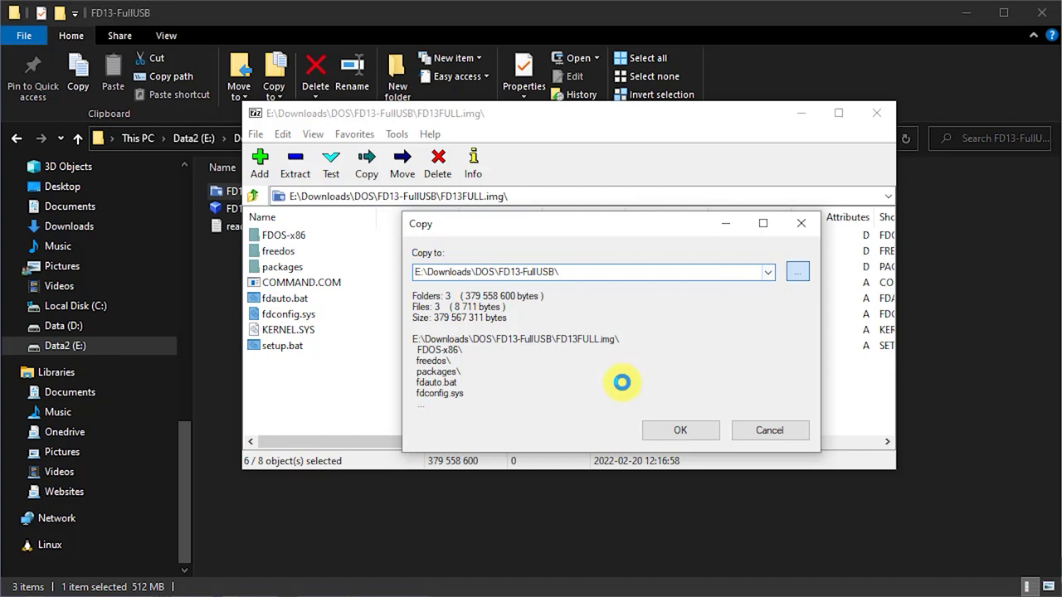
{"action": "scroll", "coordinate": [636, 332], "scroll_direction": "up", "scroll_amount": 5}
{"action": "left_click_drag", "start_coordinate": [722, 277], "coordinate": [706, 450]}
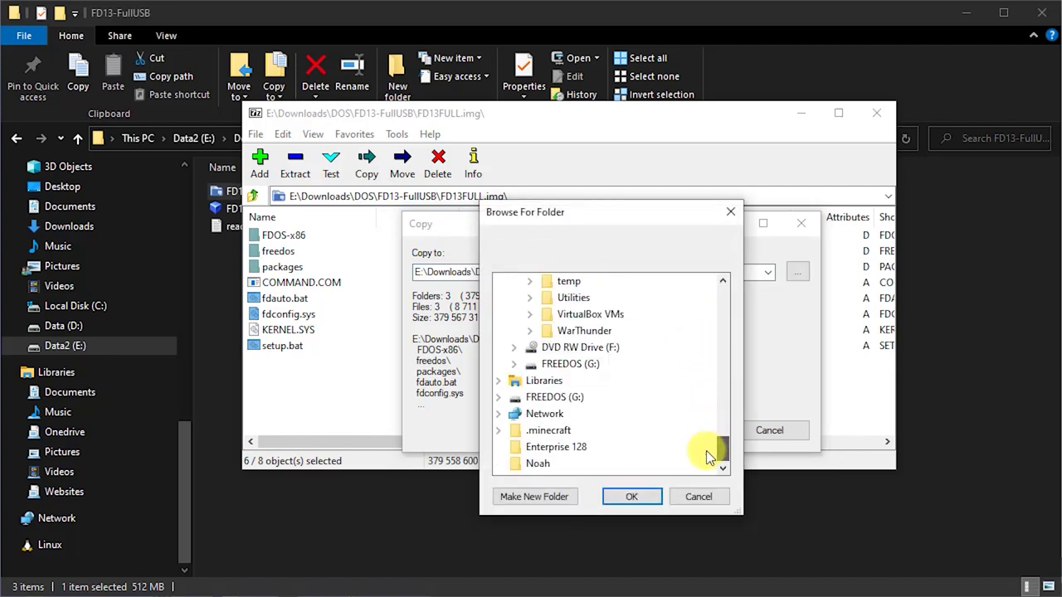
{"action": "left_click", "coordinate": [570, 370]}
{"action": "left_click", "coordinate": [638, 495]}
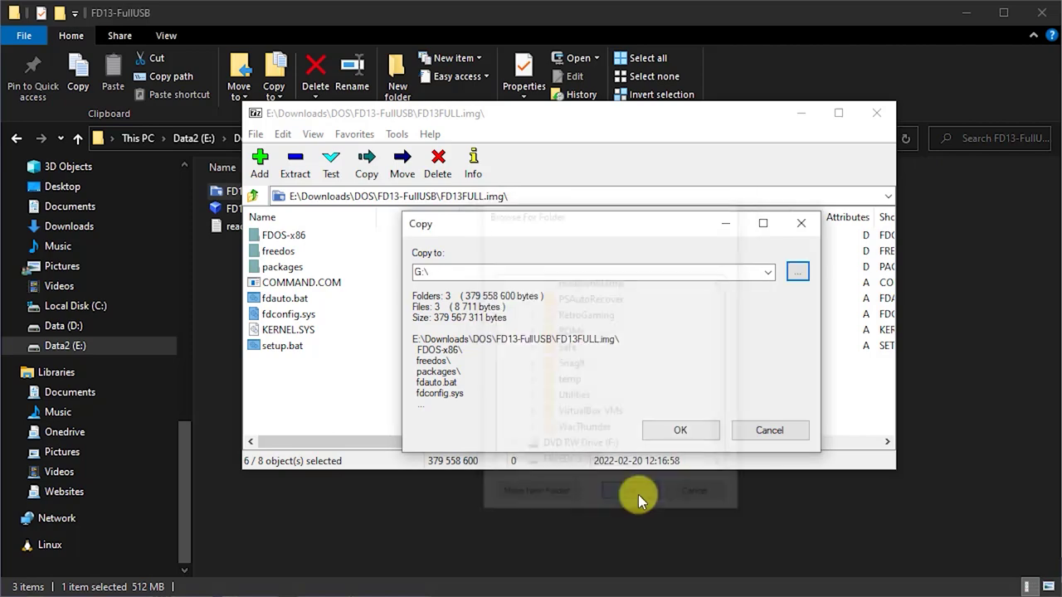
{"action": "left_click", "coordinate": [692, 433]}
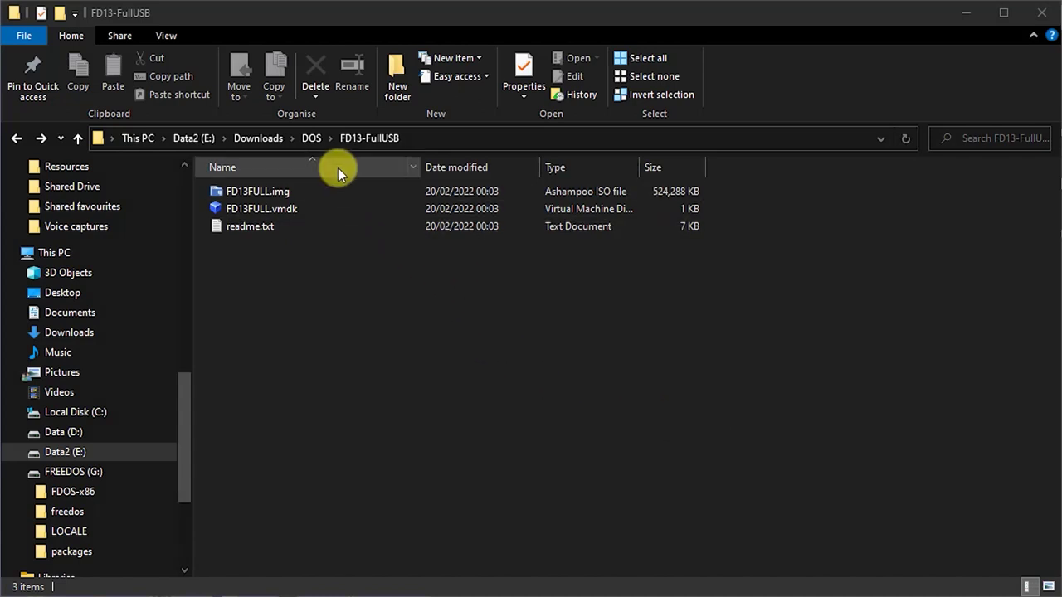
Step: Copy all six files from the SBEMU folder in SBEMU.1.0beta3.zip to FREEDOS (G:) and open that drive
{"action": "left_click", "coordinate": [314, 139]}
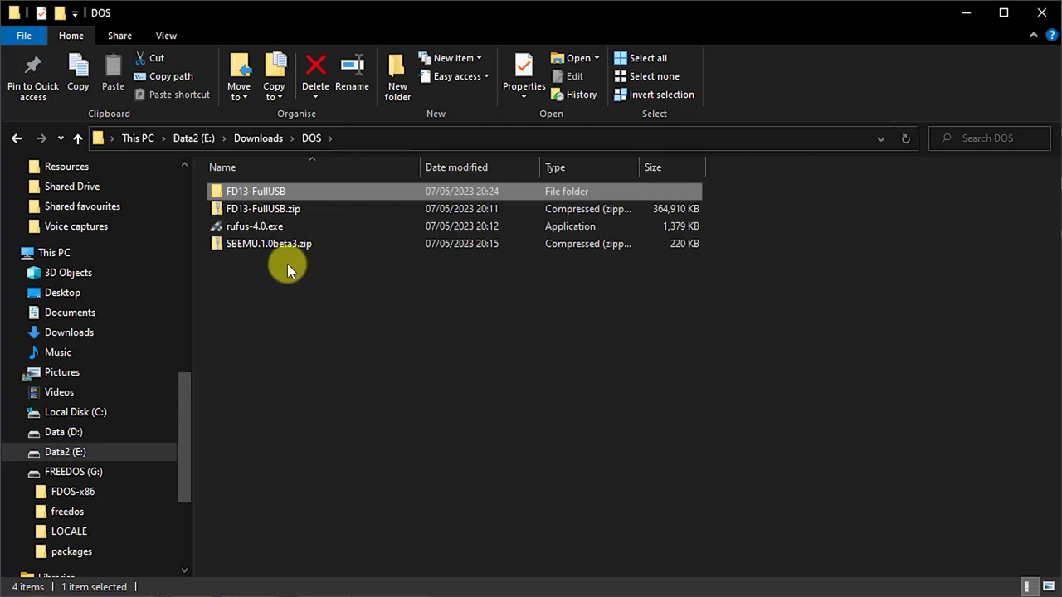
{"action": "double_click", "coordinate": [250, 247]}
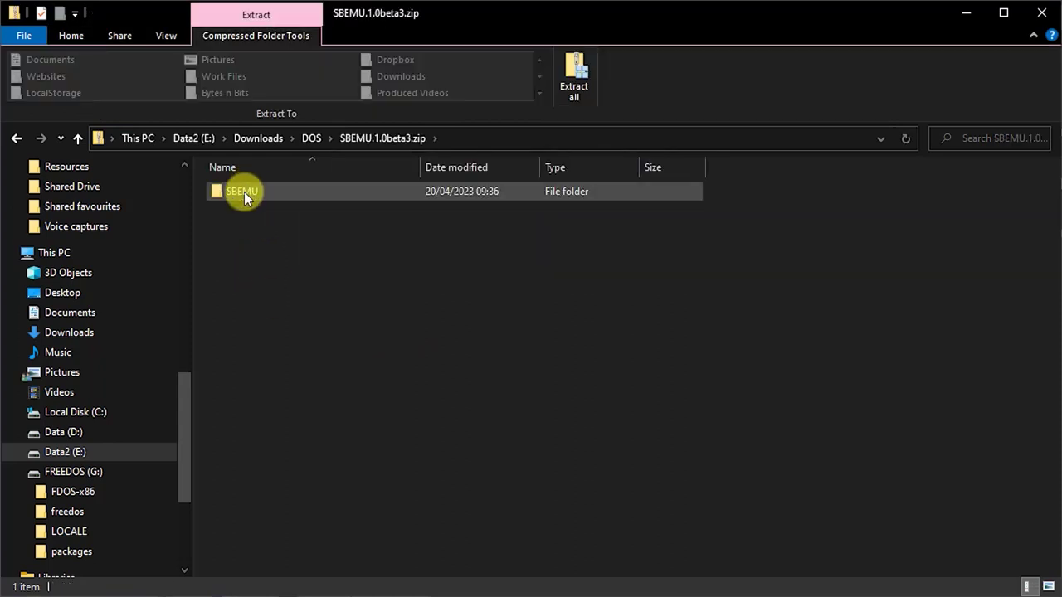
{"action": "double_click", "coordinate": [244, 192]}
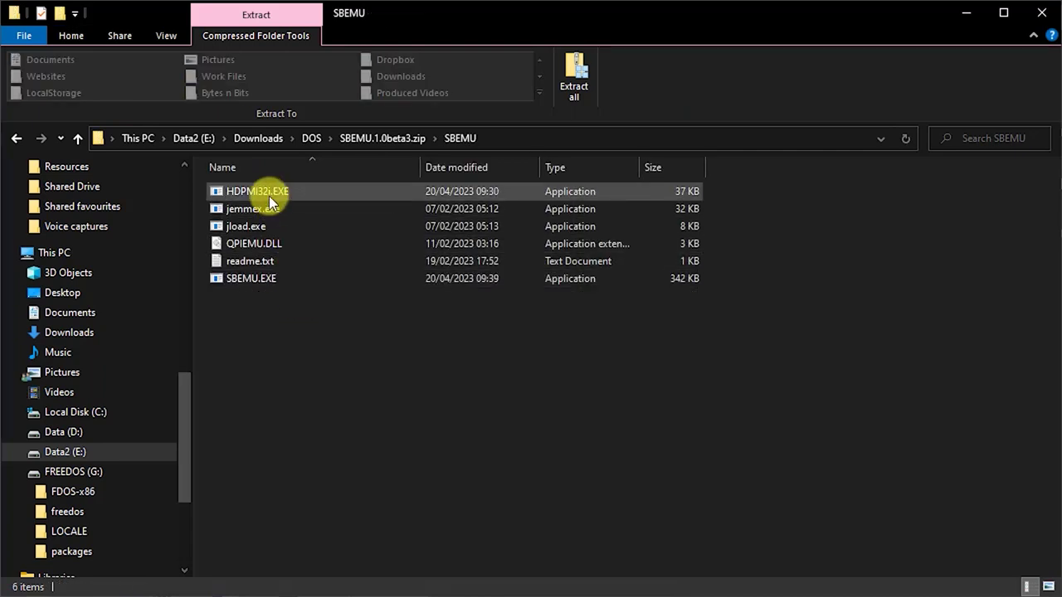
{"action": "left_click_drag", "start_coordinate": [291, 324], "coordinate": [90, 472]}
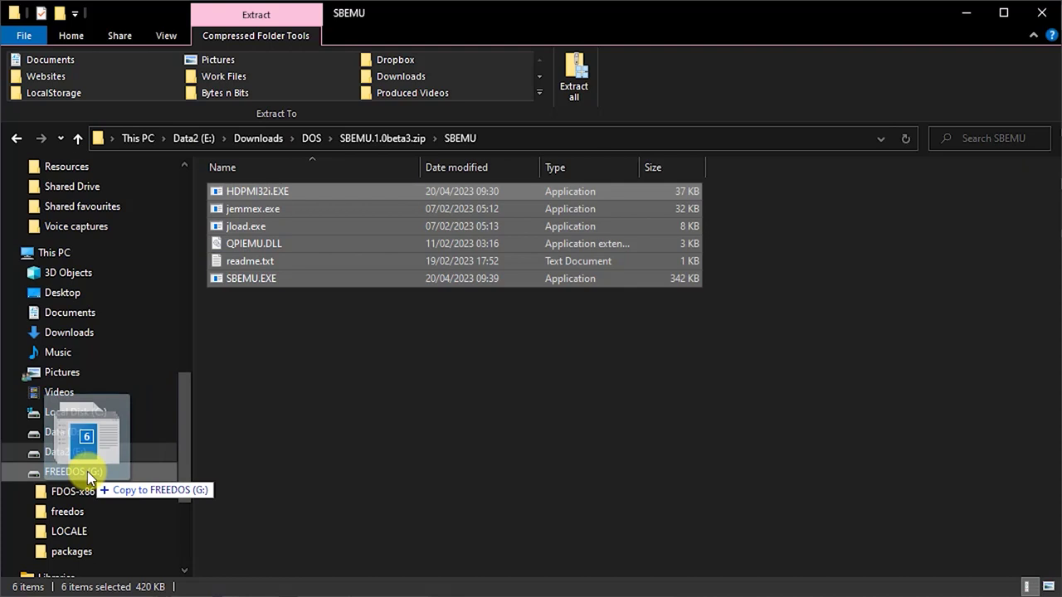
{"action": "left_click_drag", "start_coordinate": [87, 472], "coordinate": [87, 471]}
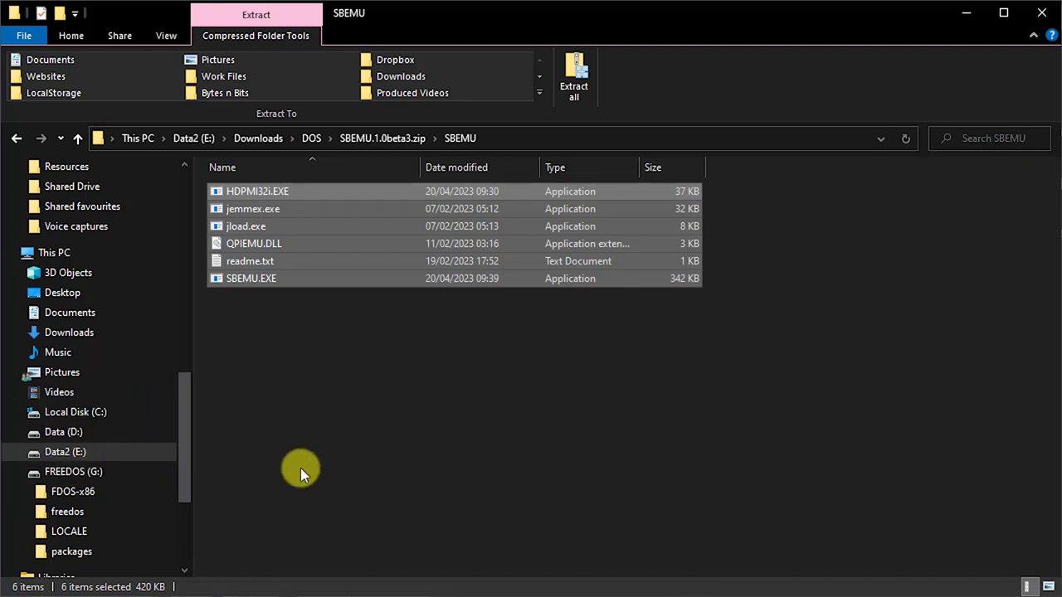
{"action": "left_click", "coordinate": [83, 473]}
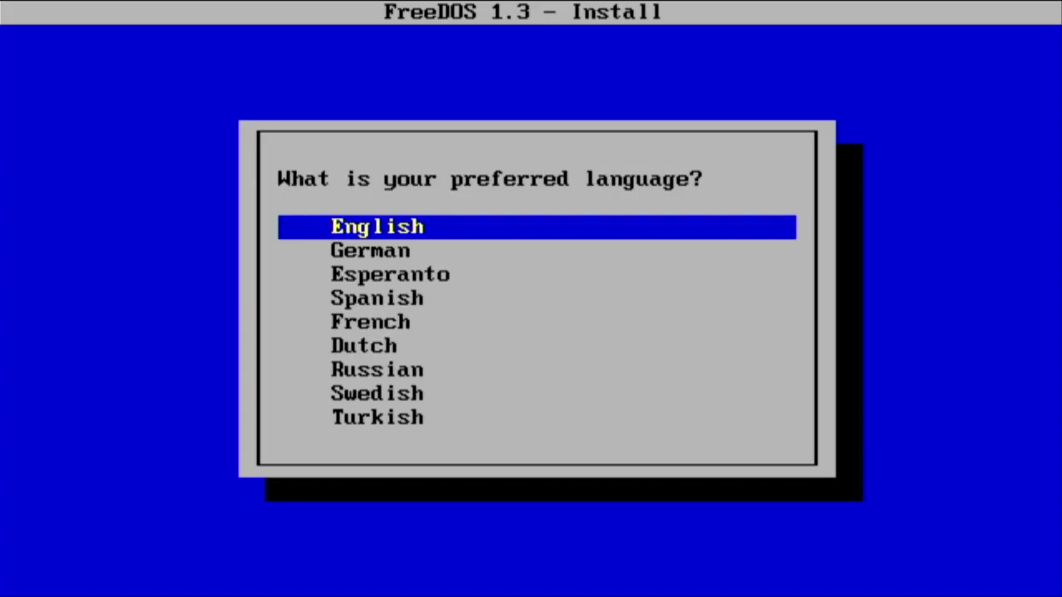
Step: Start the FreeDOS 1.3 installer in English and partition drive D: with large disk (FAT32) support
{"action": "key", "text": "Return"}
{"action": "key", "text": "Return"}
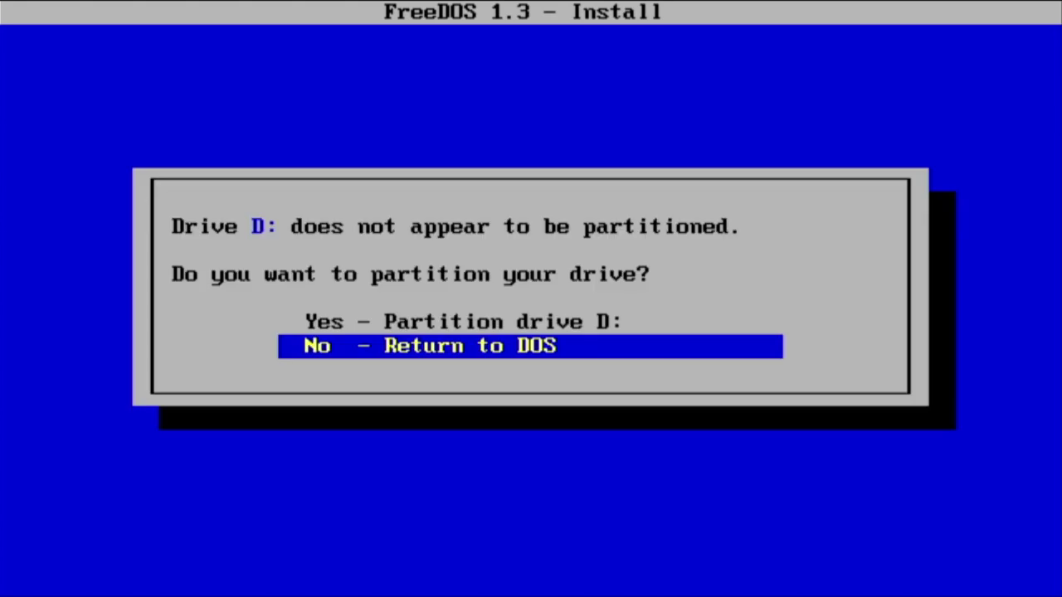
{"action": "key", "text": "Up"}
{"action": "key", "text": "Return"}
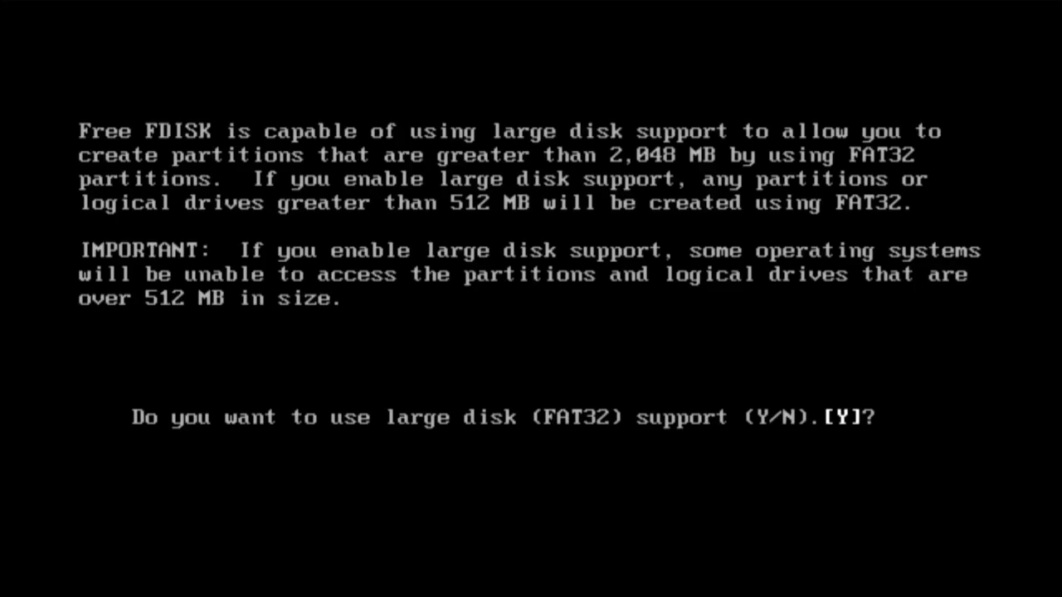
{"action": "key", "text": "Return"}
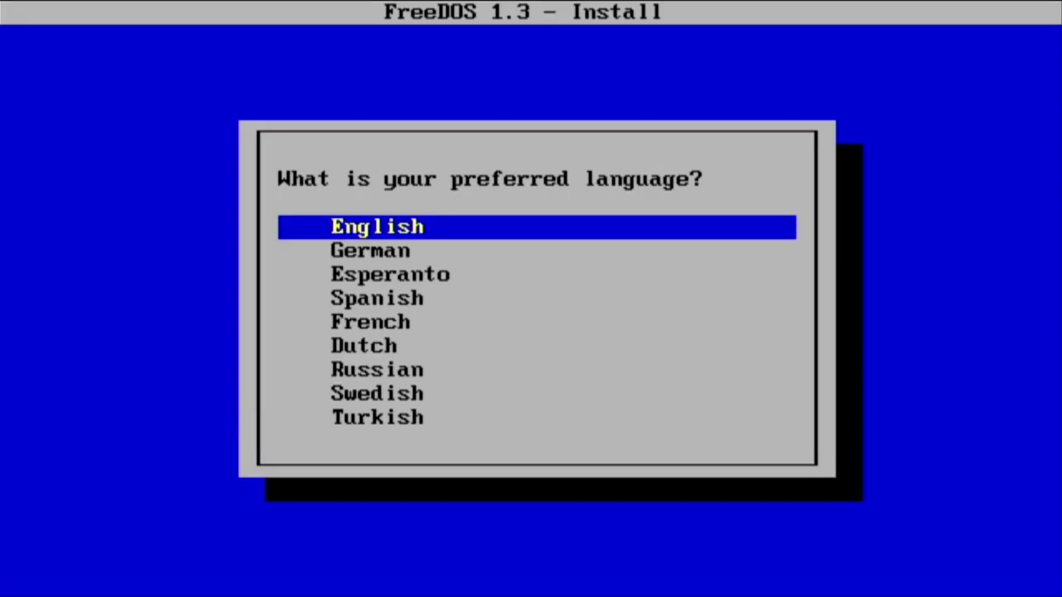
Step: Resume the FreeDOS installer in English, then erase and format drive D:
{"action": "key", "text": "Return"}
{"action": "key", "text": "Return"}
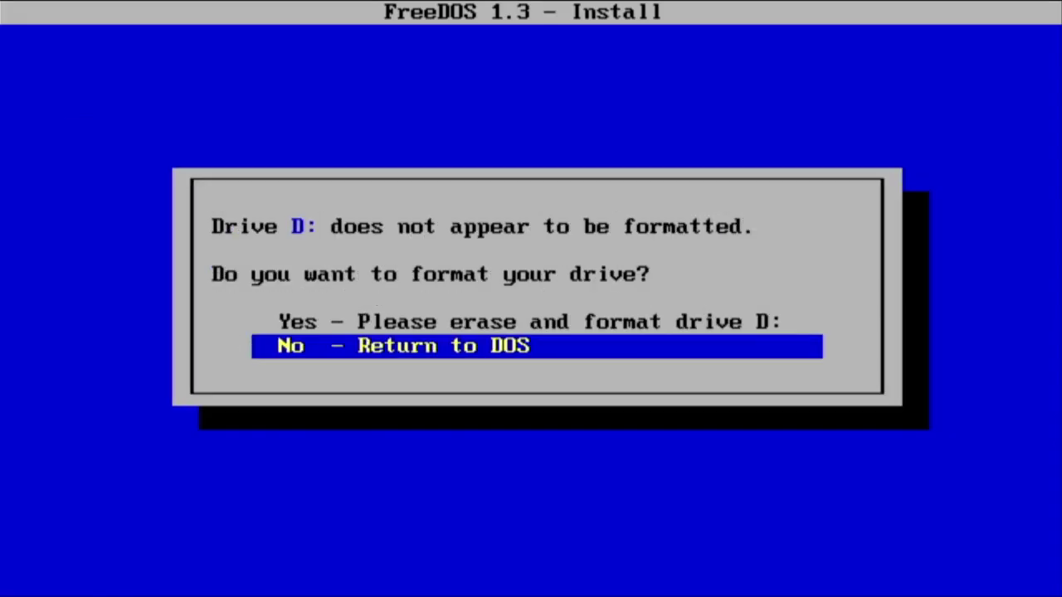
{"action": "key", "text": "Up"}
{"action": "key", "text": "Return"}
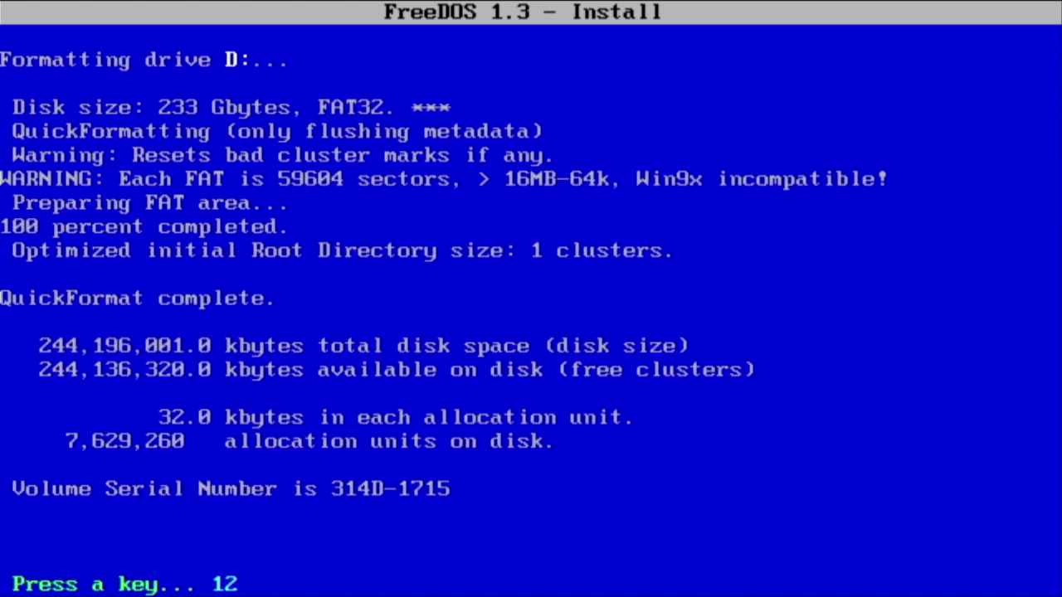
{"action": "key", "text": "Return"}
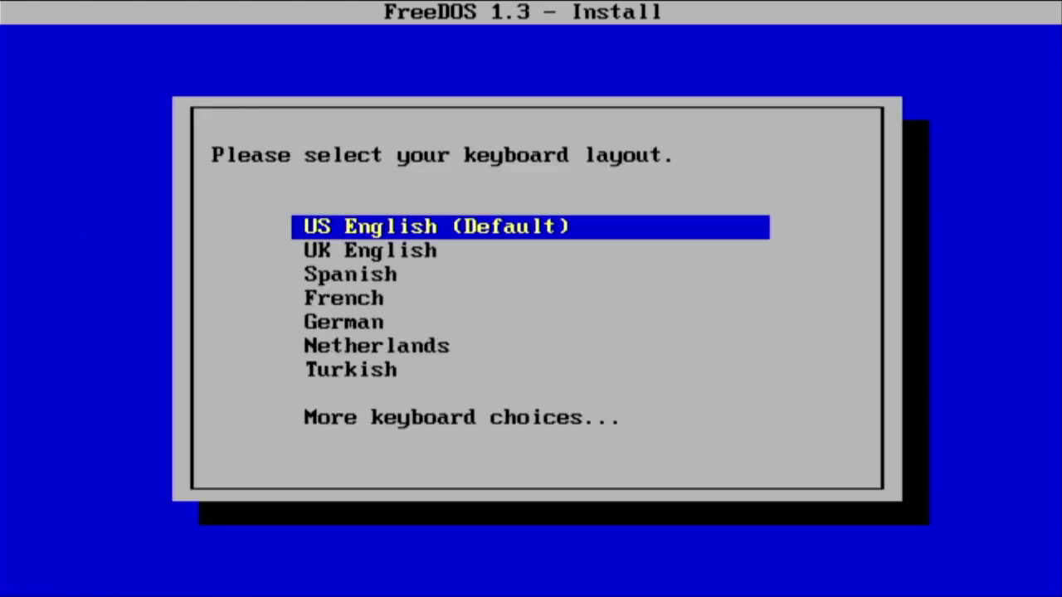
Step: Choose the UK English keyboard layout and overwrite the MBR on drive D:
{"action": "key", "text": "Down"}
{"action": "key", "text": "Return"}
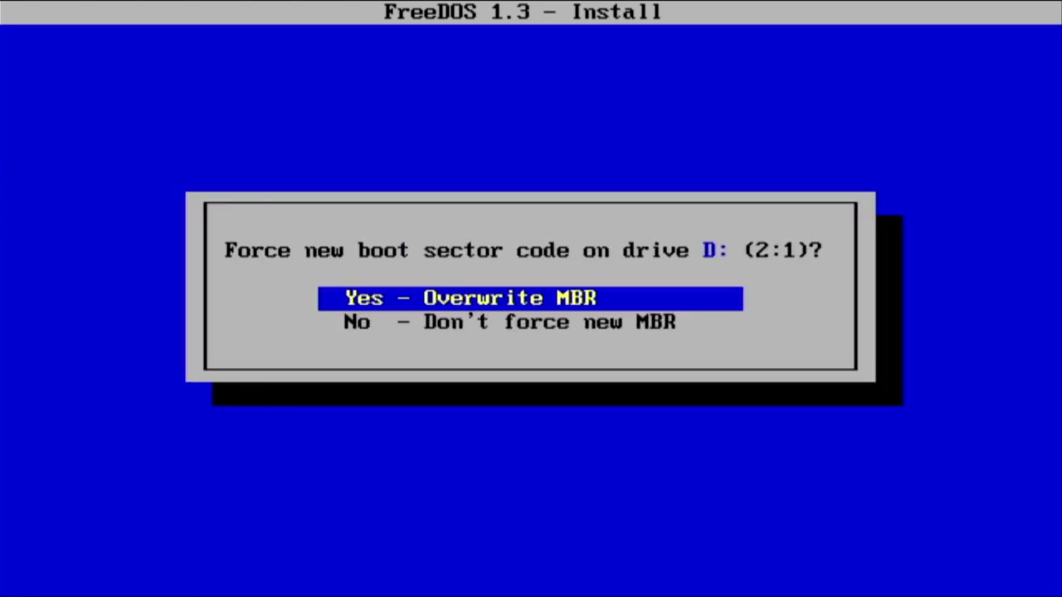
{"action": "key", "text": "Return"}
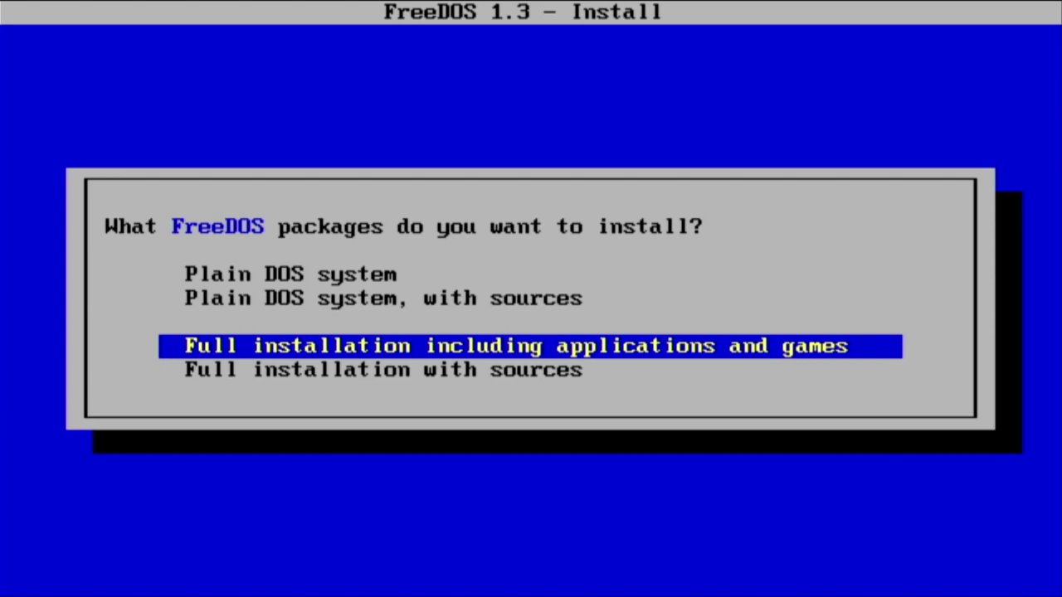
Step: Choose the full installation including applications and games, and install FreeDOS 1.3
{"action": "key", "text": "Return"}
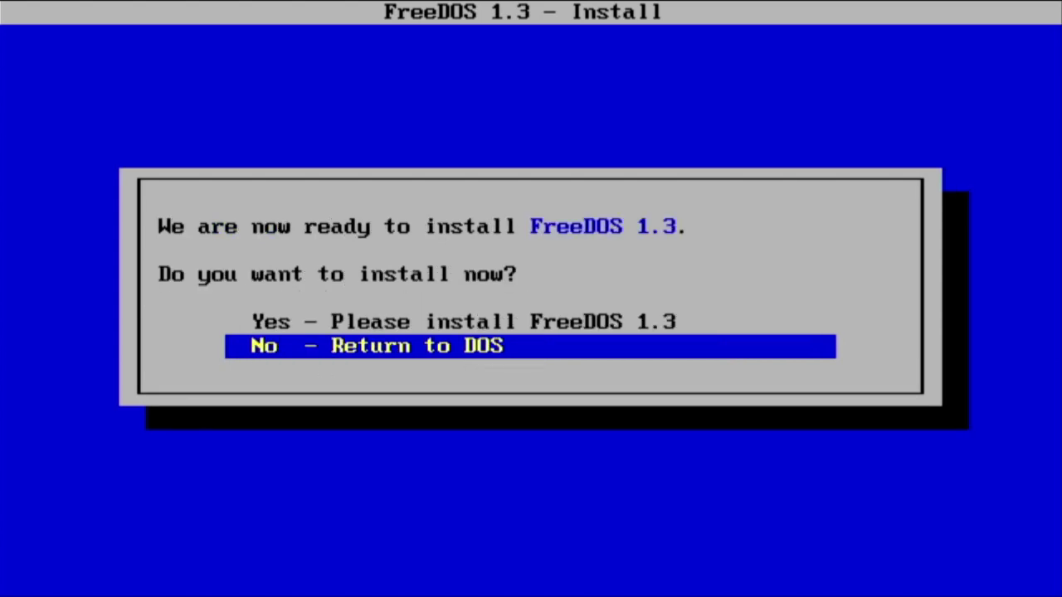
{"action": "key", "text": "Up"}
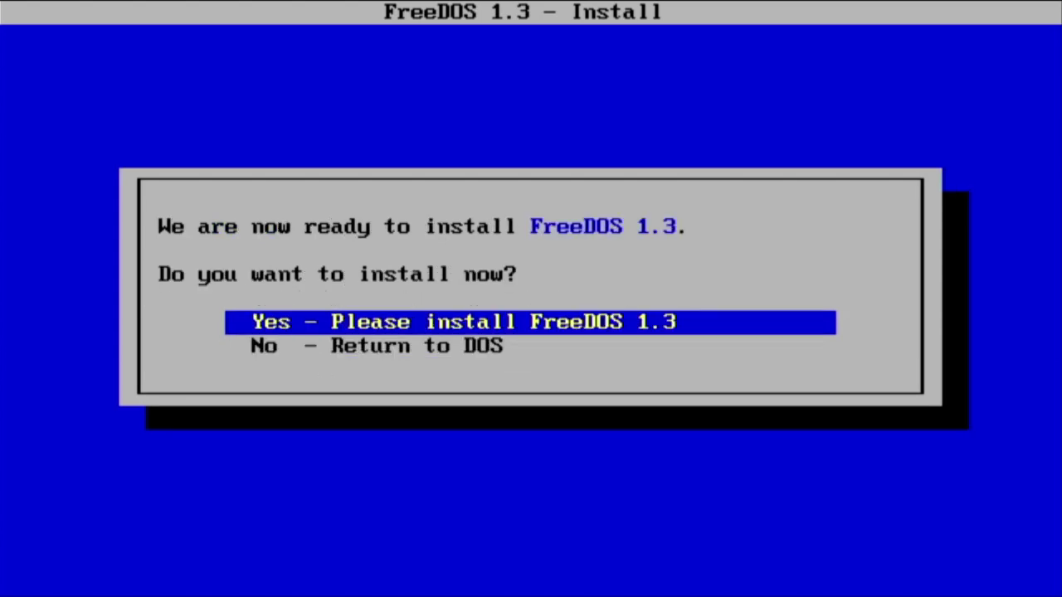
{"action": "key", "text": "Return"}
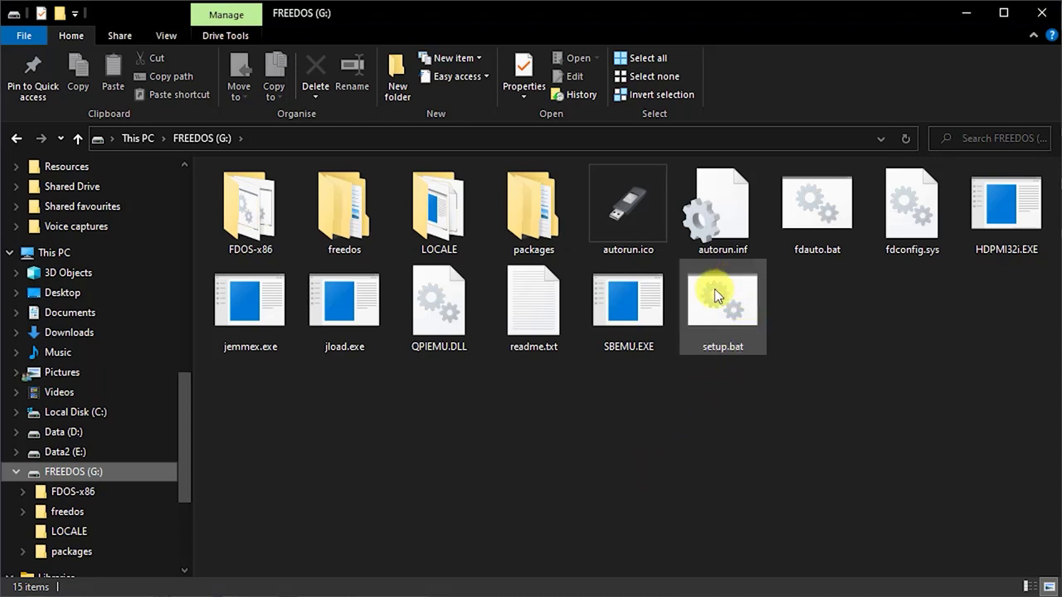
Step: Rename setup.bat on the FREEDOS (G:) drive to _setup.bat
{"action": "left_click", "coordinate": [715, 348]}
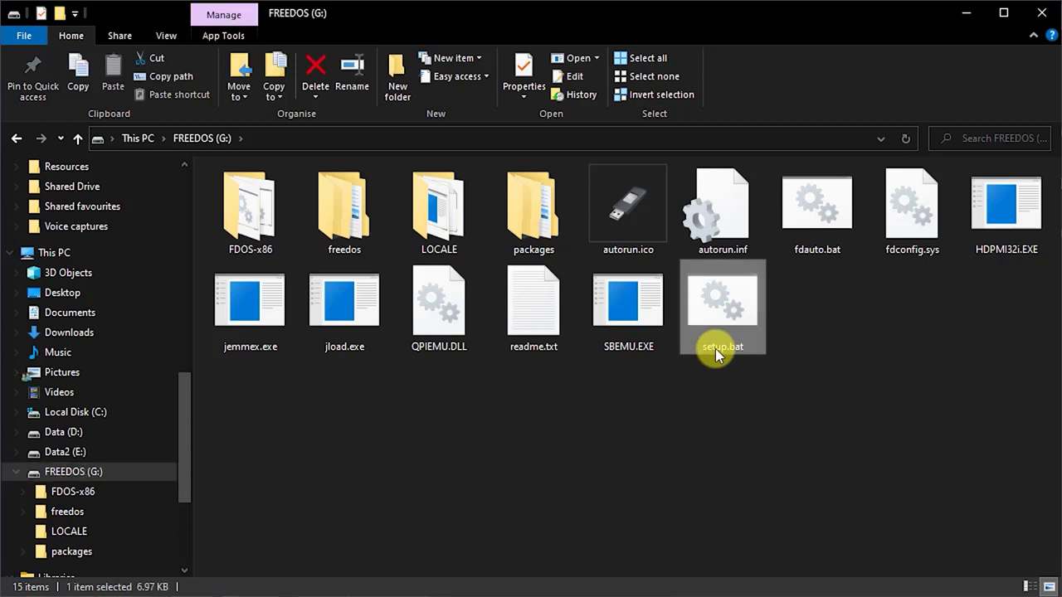
{"action": "key", "text": "F2"}
{"action": "key", "text": "Home"}
{"action": "type", "text": "_"}
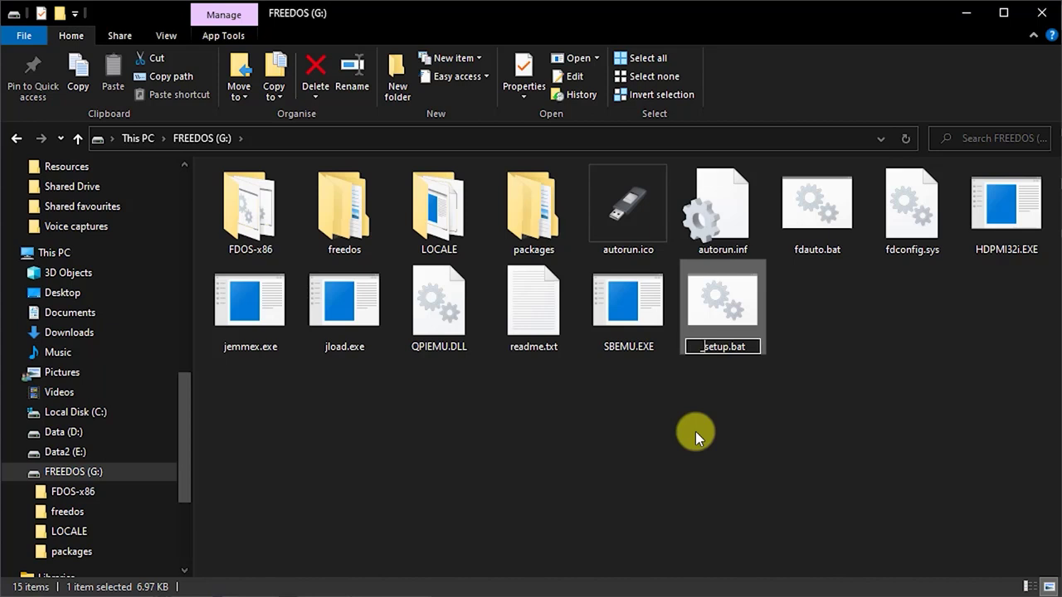
{"action": "key", "text": "Return"}
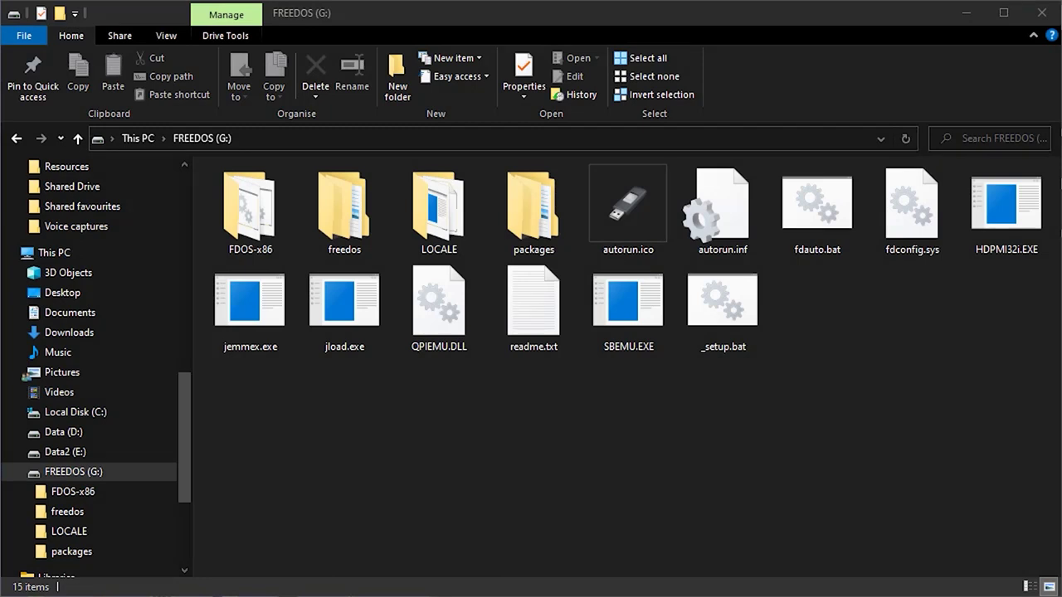
Step: Open the SBEMU readme.txt on FREEDOS (G:) and narrow its Notepad window to read the setup instructions beside the drive's files
{"action": "double_click", "coordinate": [535, 303]}
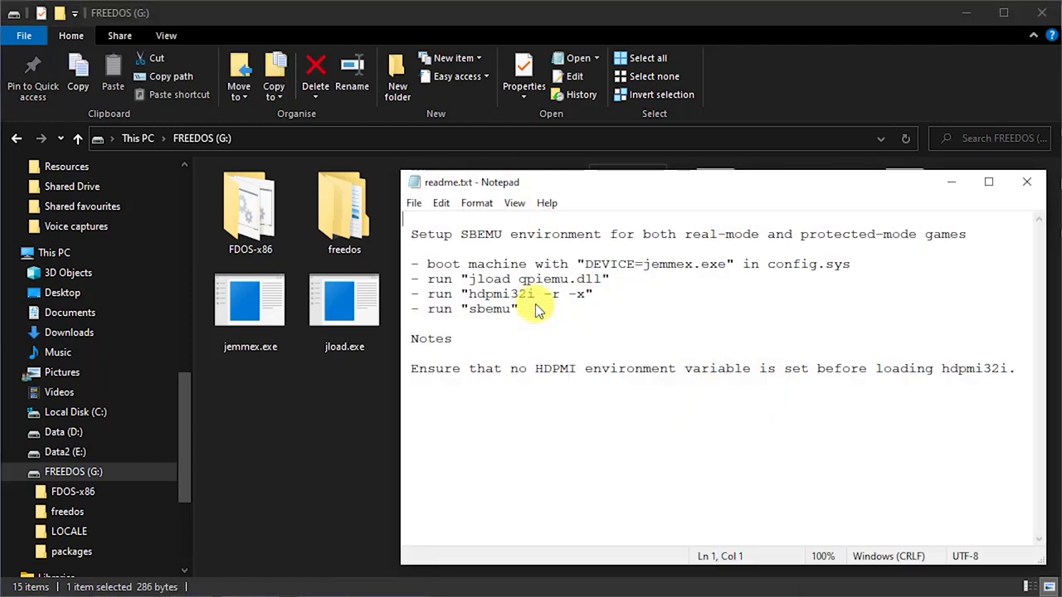
{"action": "left_click_drag", "start_coordinate": [674, 180], "coordinate": [298, 61]}
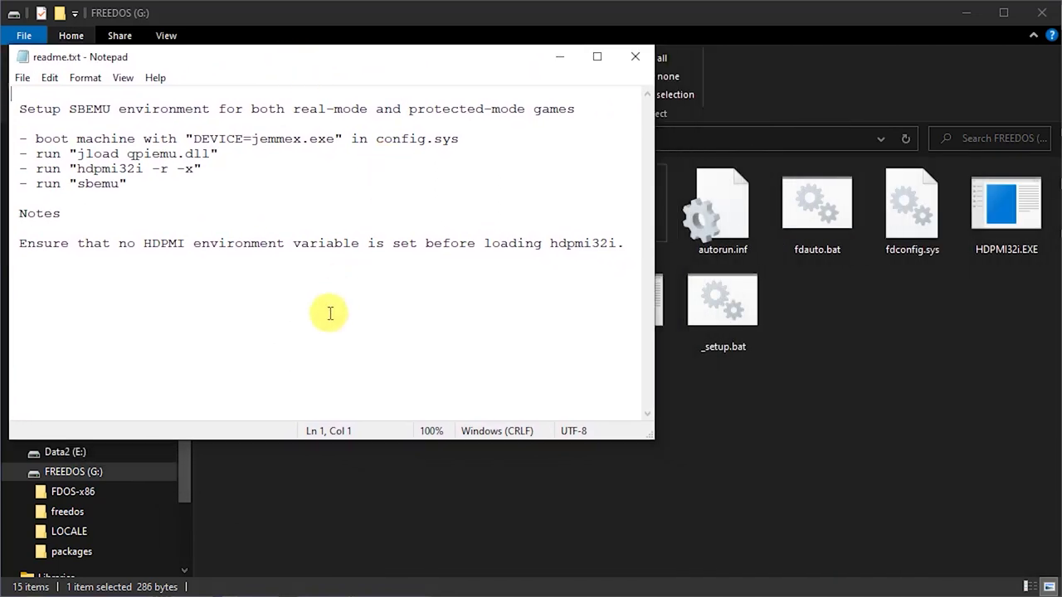
{"action": "left_click_drag", "start_coordinate": [647, 433], "coordinate": [387, 484]}
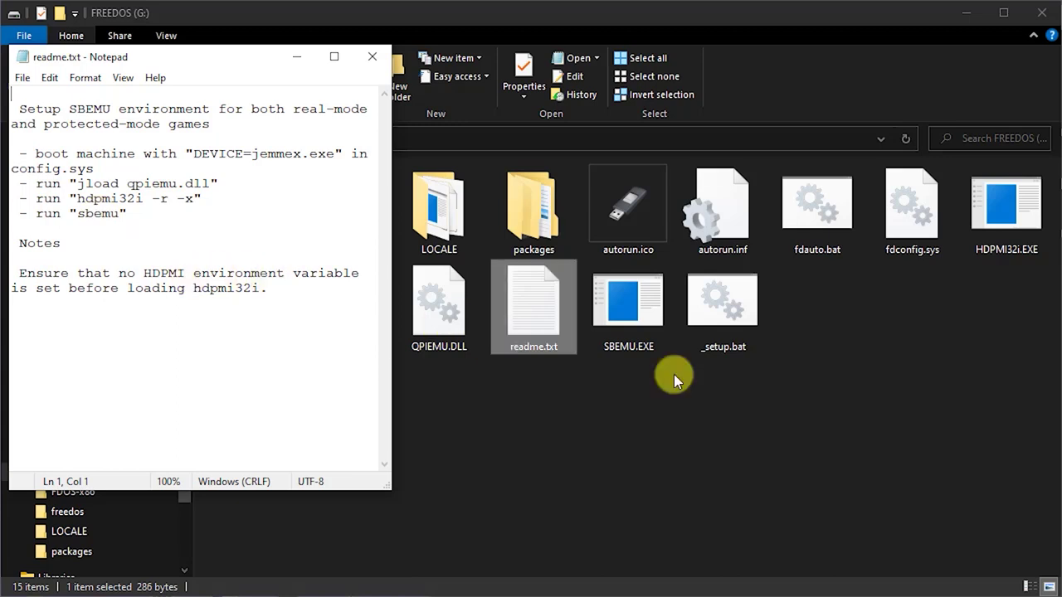
Step: Open fdconfig.sys from the FREEDOS (G:) drive in Notepad and place its window beside the readme
{"action": "right_click", "coordinate": [915, 219]}
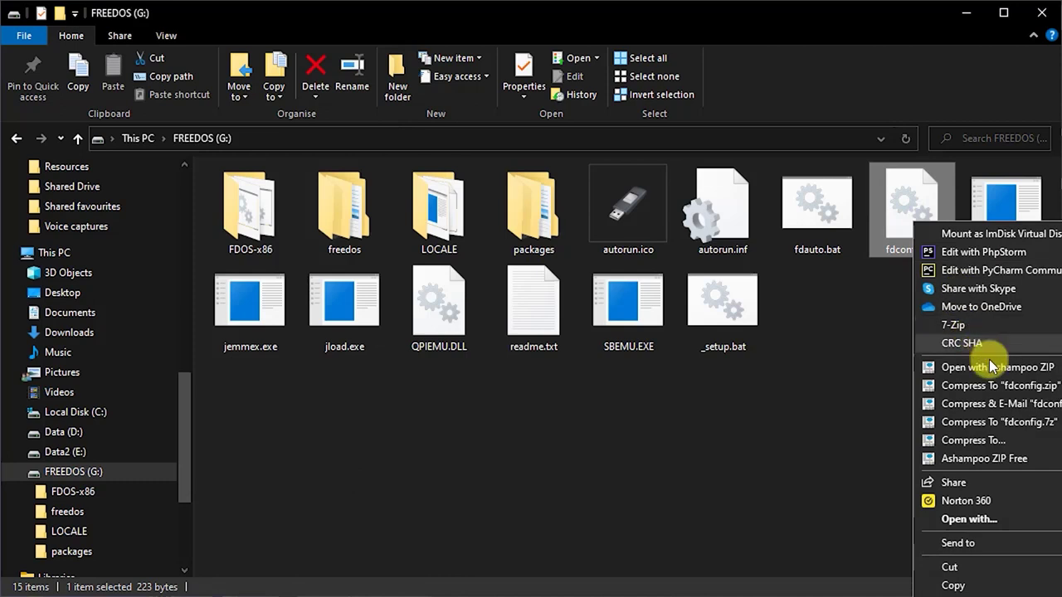
{"action": "left_click", "coordinate": [998, 518]}
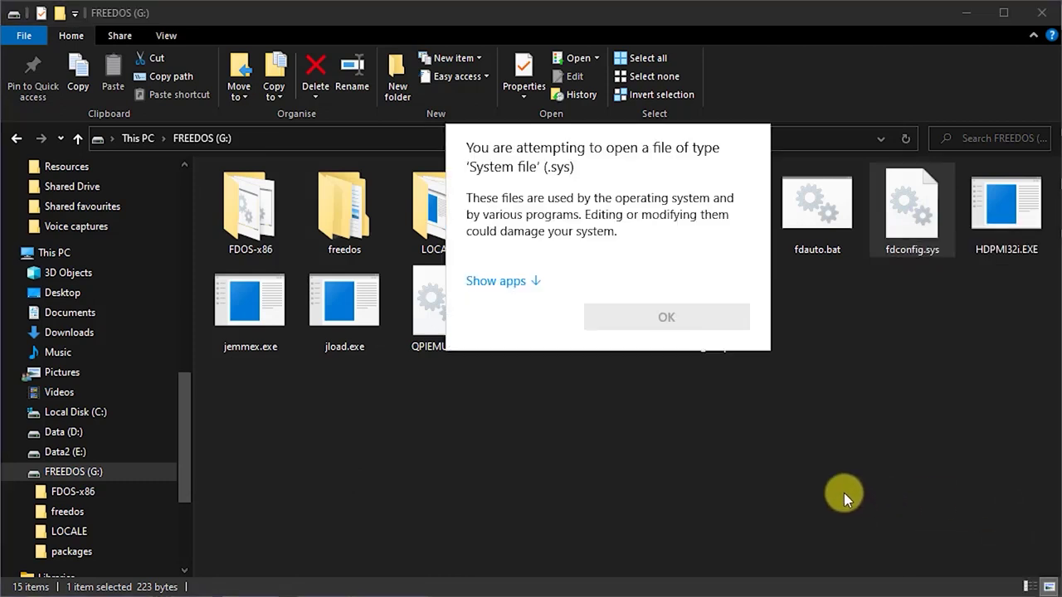
{"action": "left_click", "coordinate": [508, 282]}
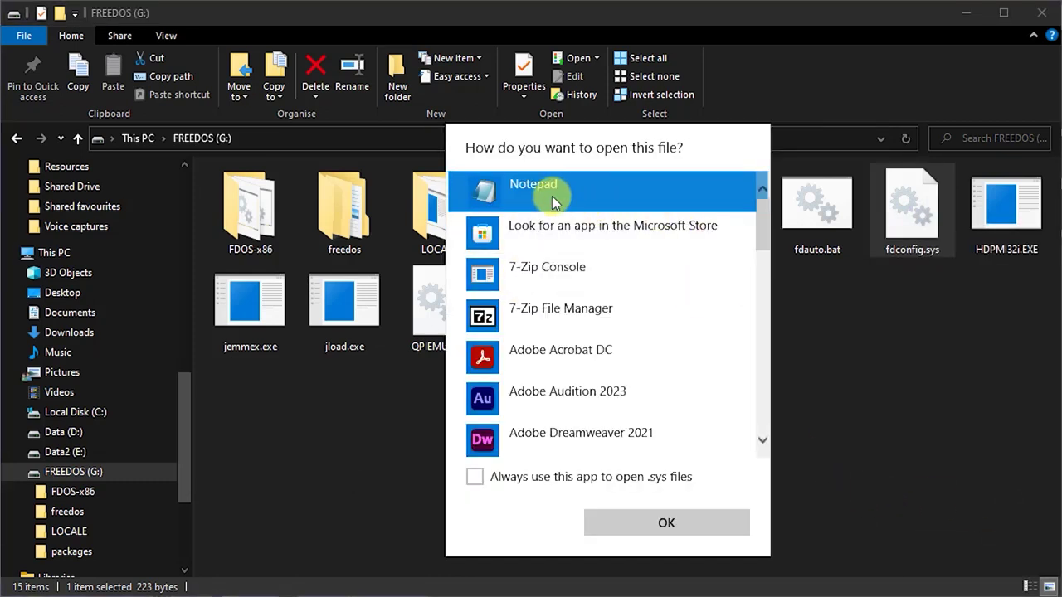
{"action": "left_click", "coordinate": [685, 523]}
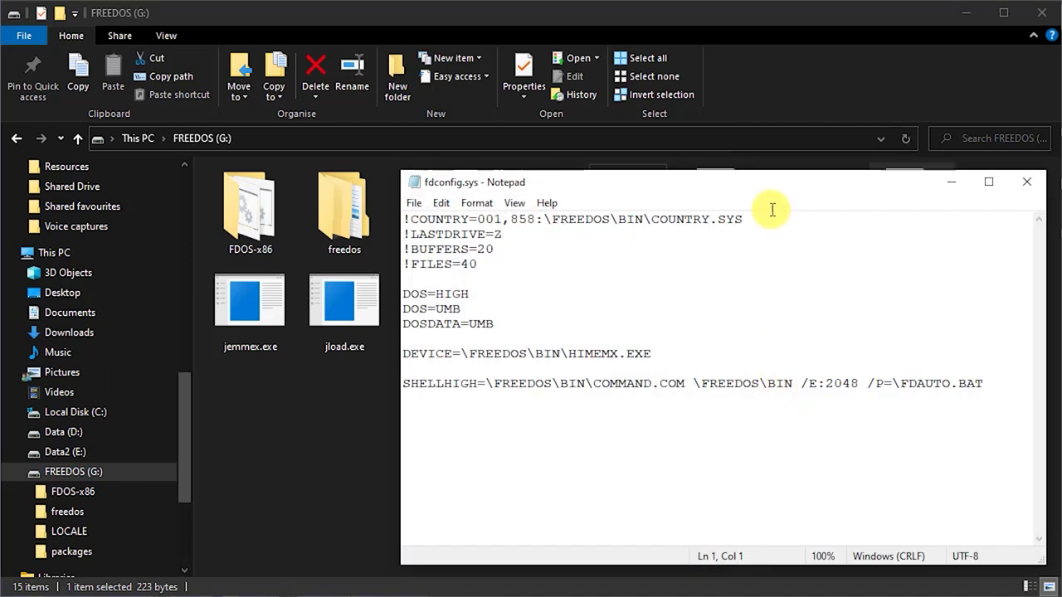
{"action": "left_click_drag", "start_coordinate": [763, 177], "coordinate": [757, 155]}
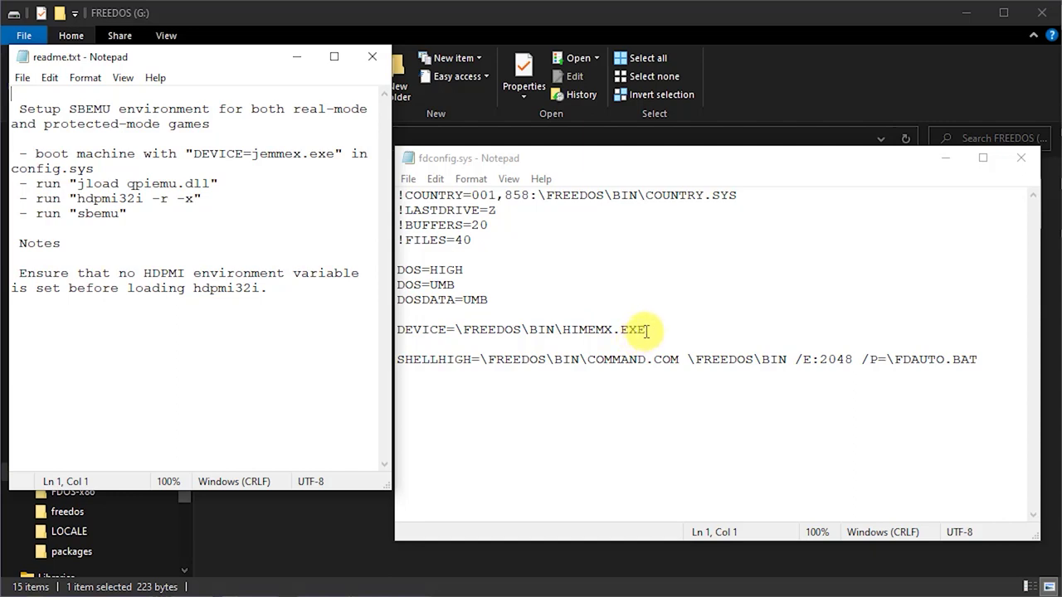
Step: Replace the HIMEMX.EXE device line in fdconfig.sys with DEVICE=\jemmex.exe, using the readme's device entry plus a leading backslash
{"action": "left_click_drag", "start_coordinate": [336, 153], "coordinate": [193, 154]}
{"action": "key", "text": "ctrl+c"}
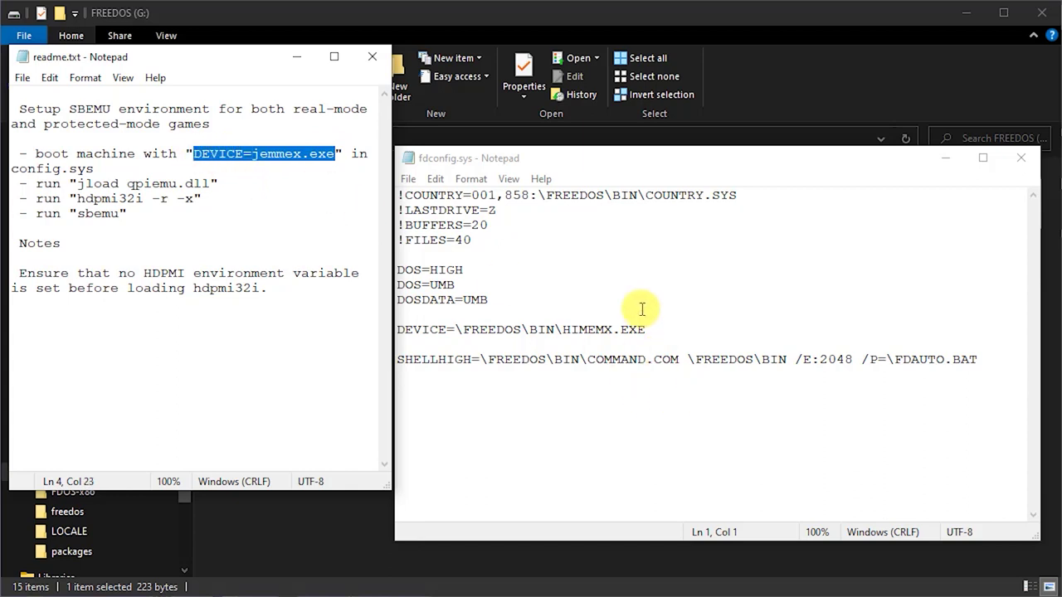
{"action": "left_click_drag", "start_coordinate": [646, 329], "coordinate": [402, 326]}
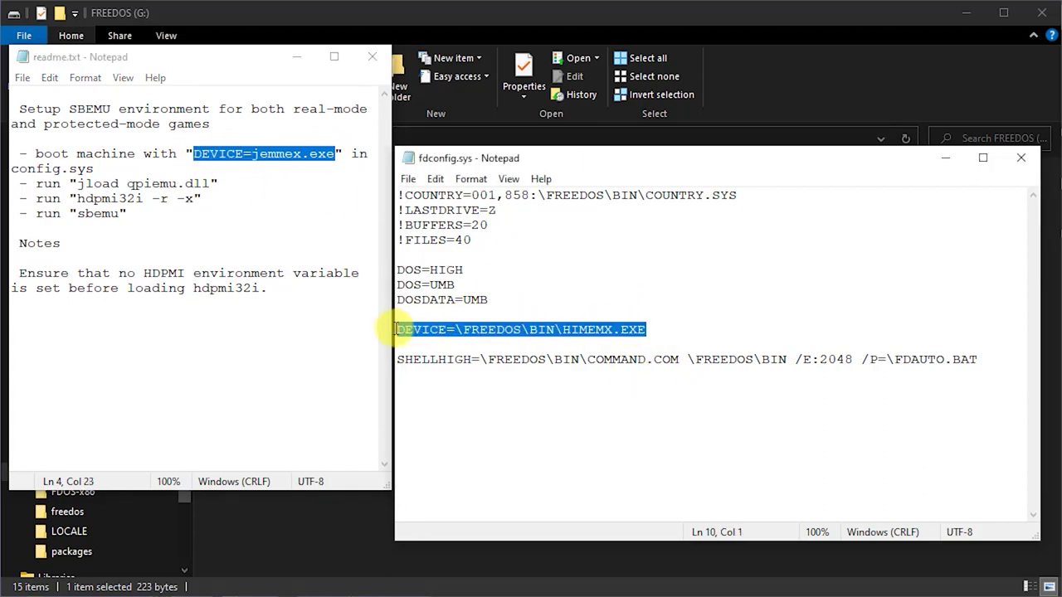
{"action": "key", "text": "ctrl+v"}
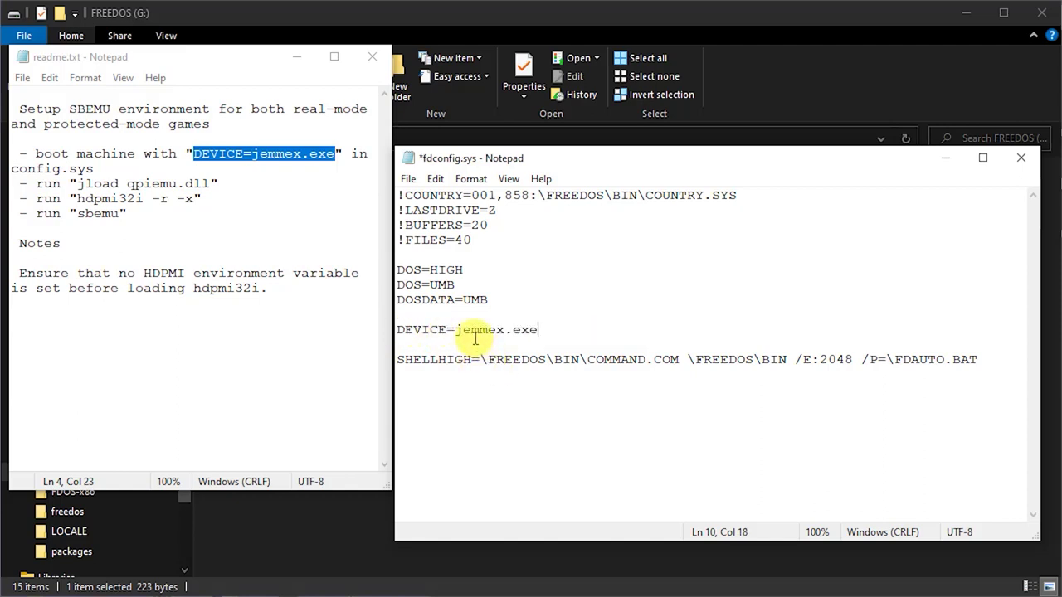
{"action": "left_click", "coordinate": [455, 330]}
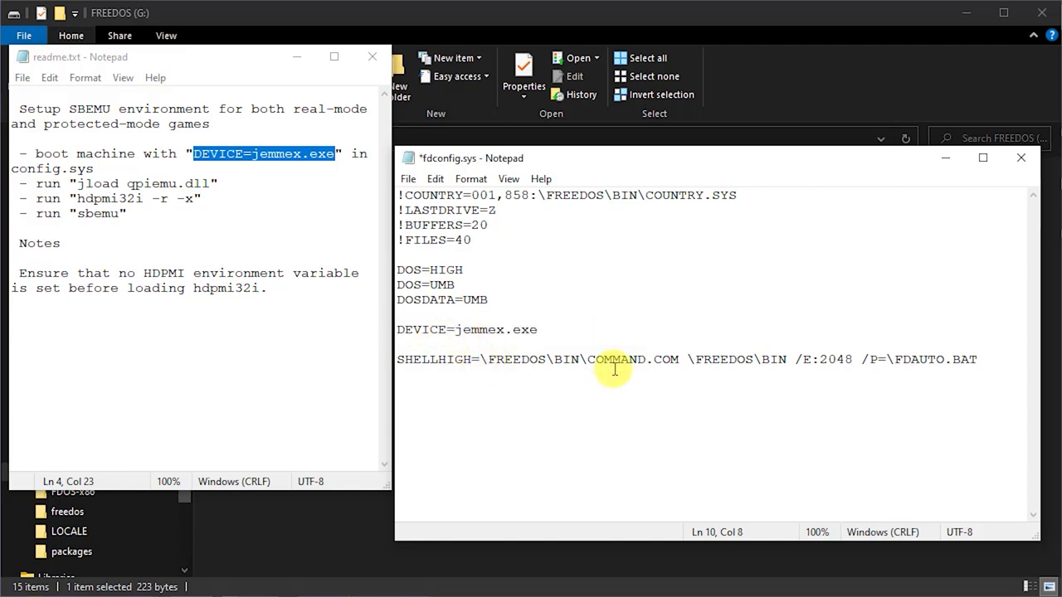
{"action": "type", "text": "\\"}
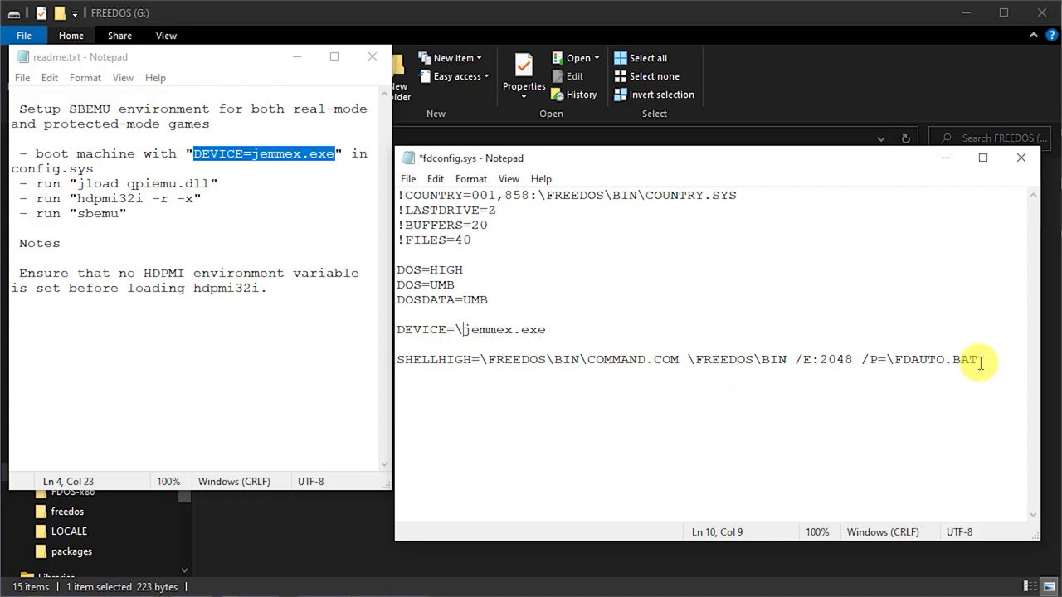
Step: Save fdconfig.sys and close its Notepad window
{"action": "left_click", "coordinate": [408, 179]}
{"action": "left_click", "coordinate": [458, 253]}
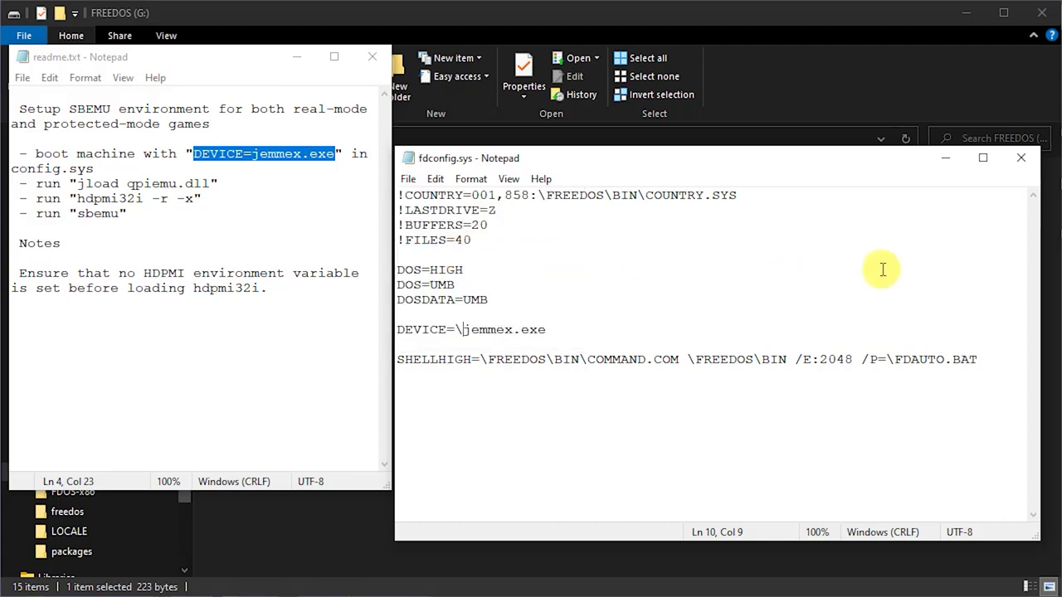
{"action": "left_click", "coordinate": [1021, 163]}
{"action": "left_click", "coordinate": [902, 327]}
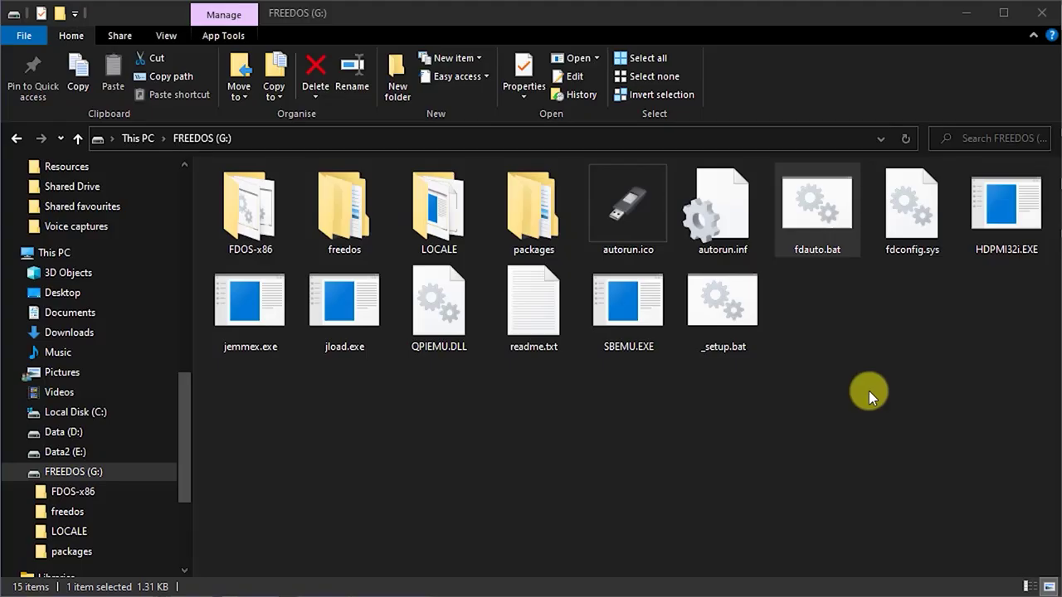
Step: Open fdauto.bat on the FREEDOS (G:) drive for editing and review its startup commands down to the end
{"action": "right_click", "coordinate": [818, 214]}
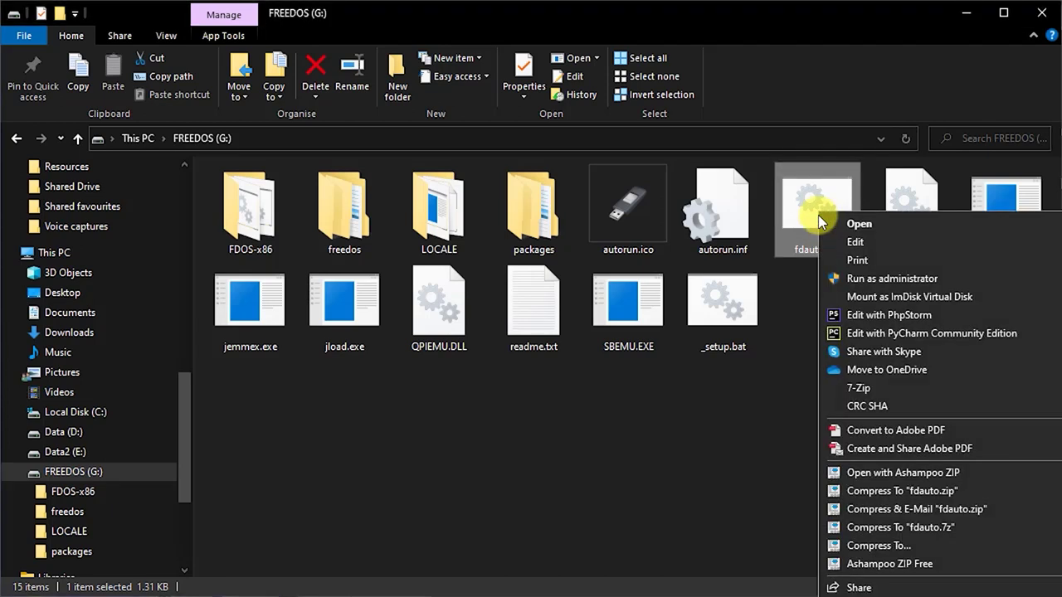
{"action": "left_click", "coordinate": [857, 243]}
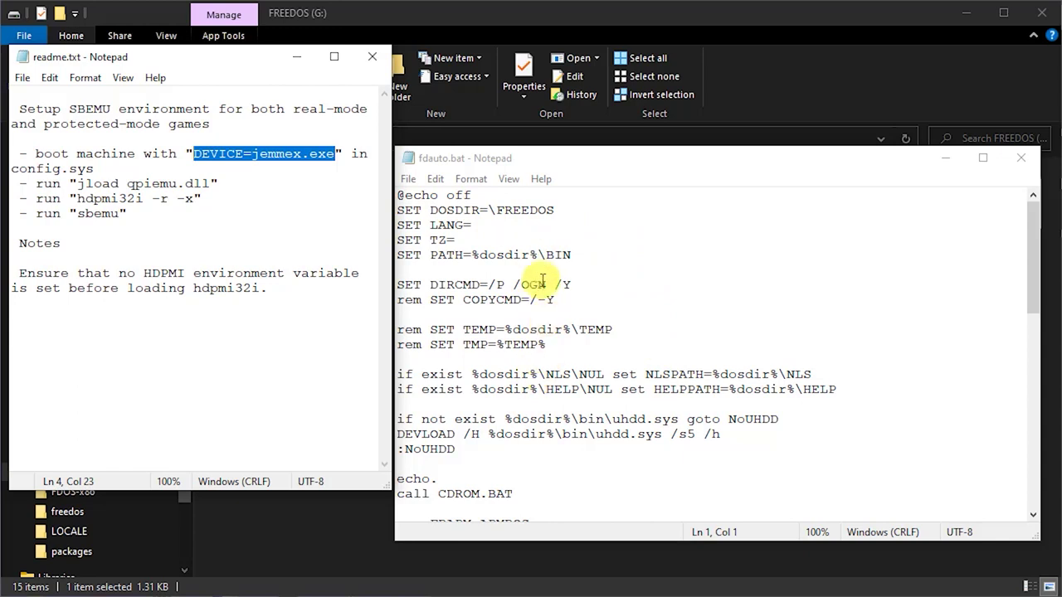
{"action": "scroll", "coordinate": [486, 227], "scroll_direction": "down", "scroll_amount": 3}
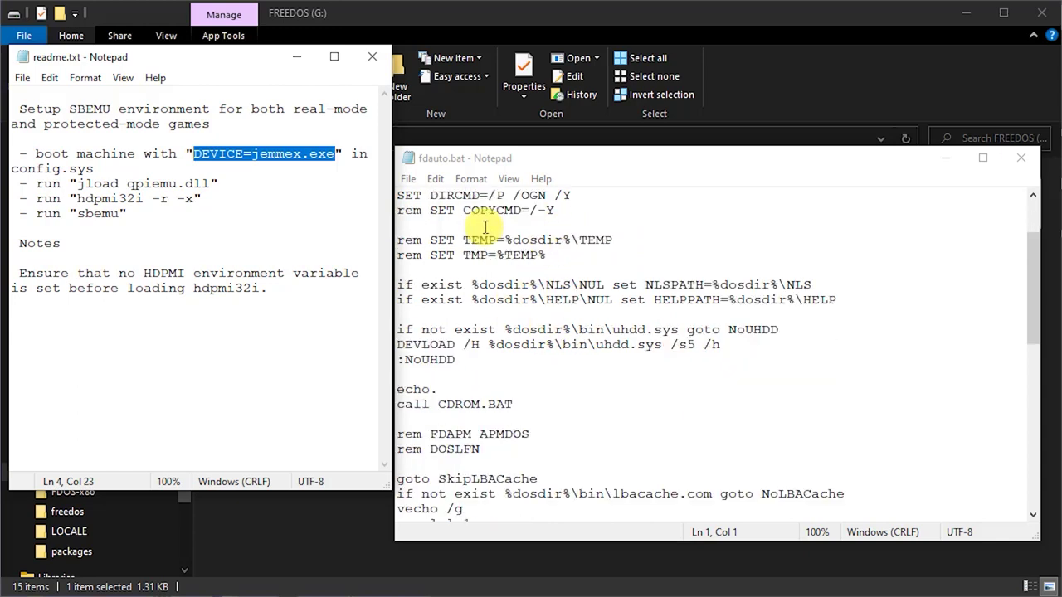
{"action": "scroll", "coordinate": [472, 229], "scroll_direction": "down", "scroll_amount": 1}
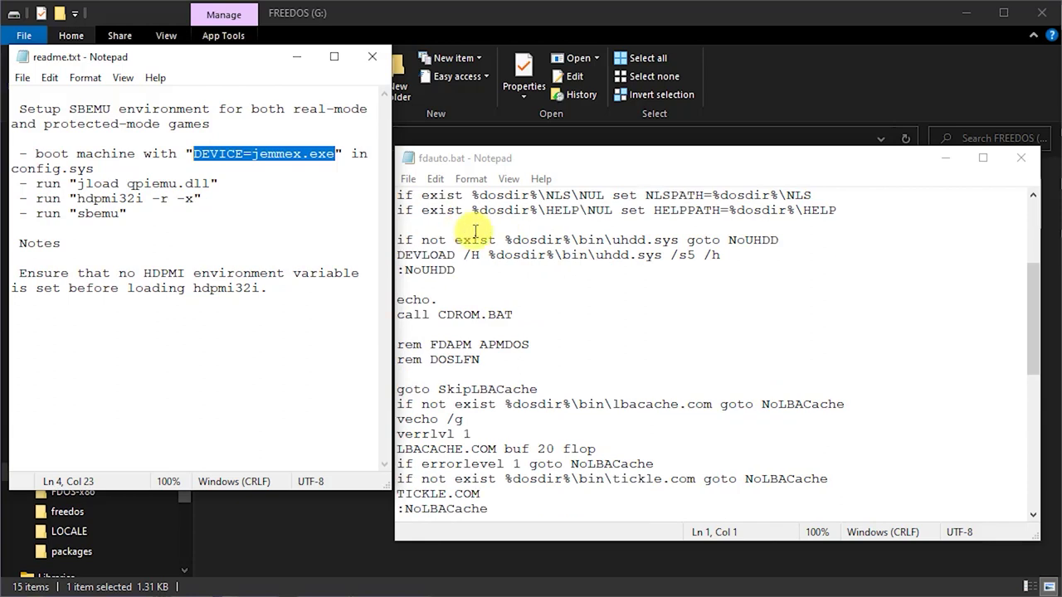
{"action": "scroll", "coordinate": [475, 230], "scroll_direction": "down", "scroll_amount": 1}
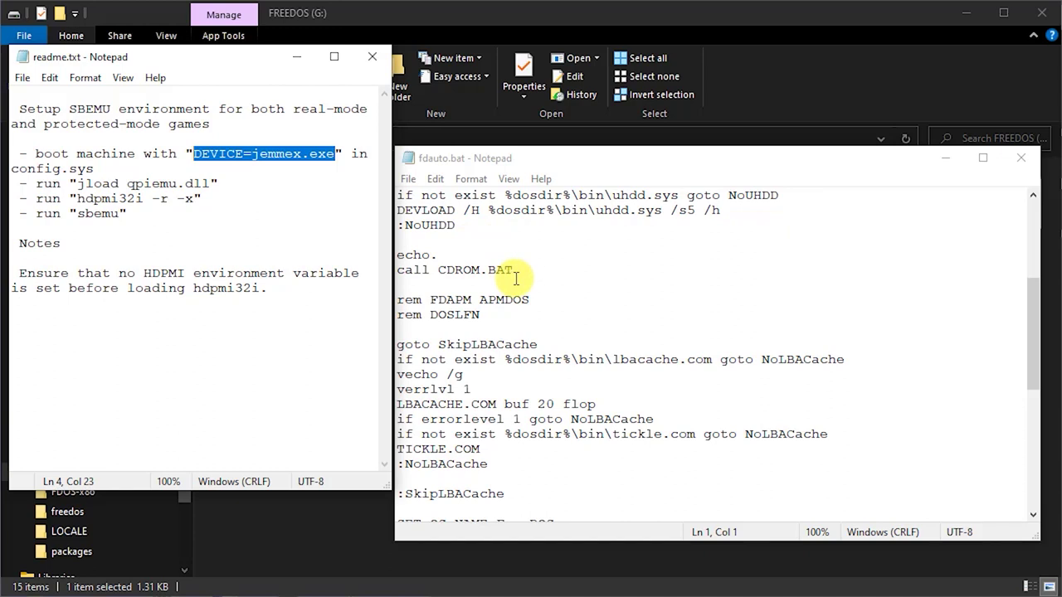
{"action": "scroll", "coordinate": [515, 279], "scroll_direction": "down", "scroll_amount": 6}
{"action": "scroll", "coordinate": [515, 279], "scroll_direction": "down", "scroll_amount": 2}
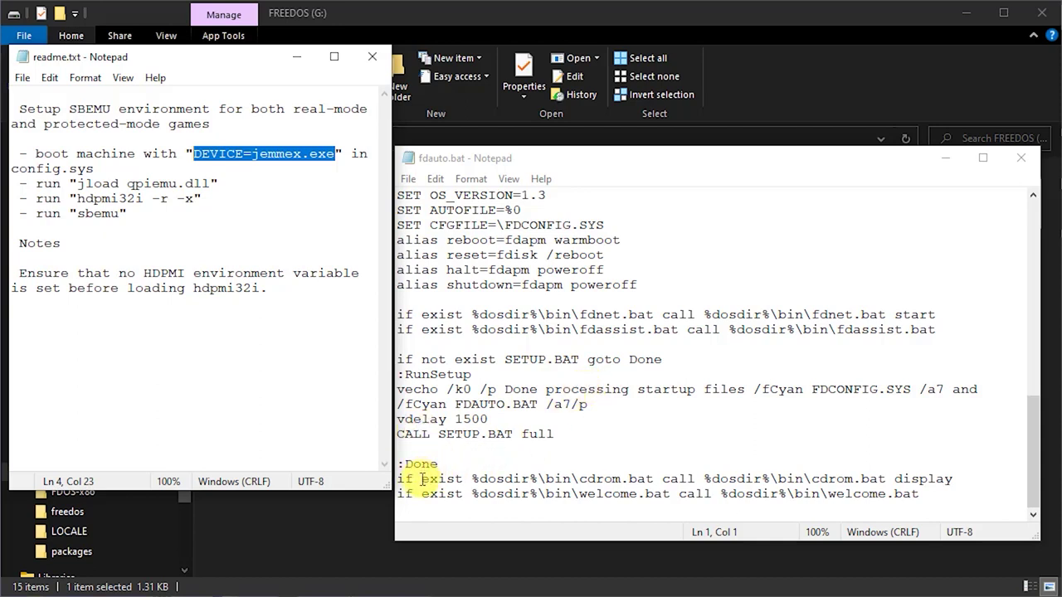
Step: Add the readme's command jload qpiemu.dll at the end of fdauto.bat, one blank line below the welcome.bat line
{"action": "left_click", "coordinate": [930, 497]}
{"action": "key", "text": "Return"}
{"action": "key", "text": "Return"}
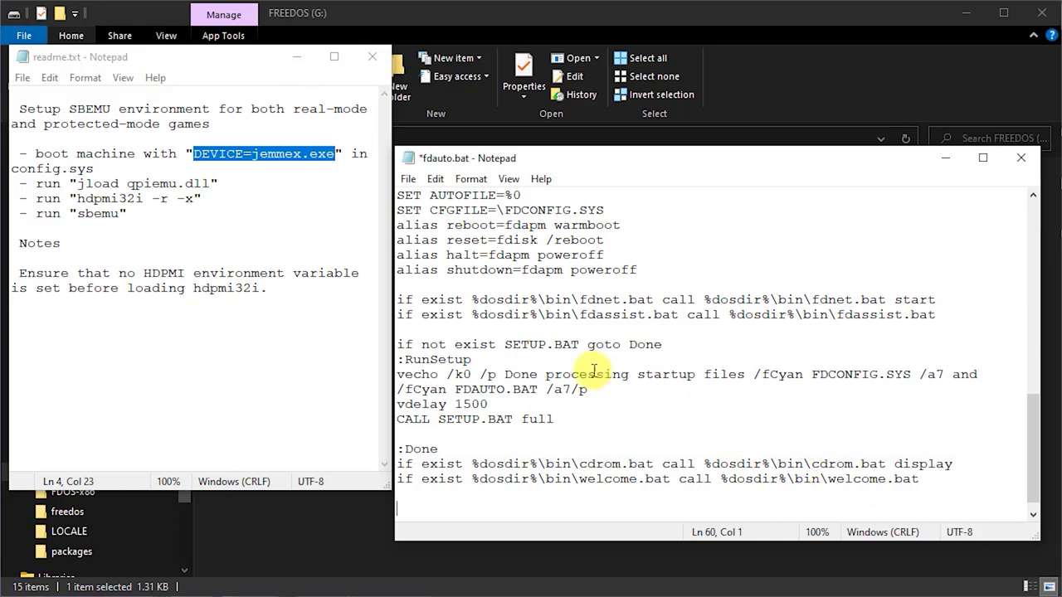
{"action": "left_click_drag", "start_coordinate": [77, 184], "coordinate": [210, 183]}
{"action": "key", "text": "ctrl+c"}
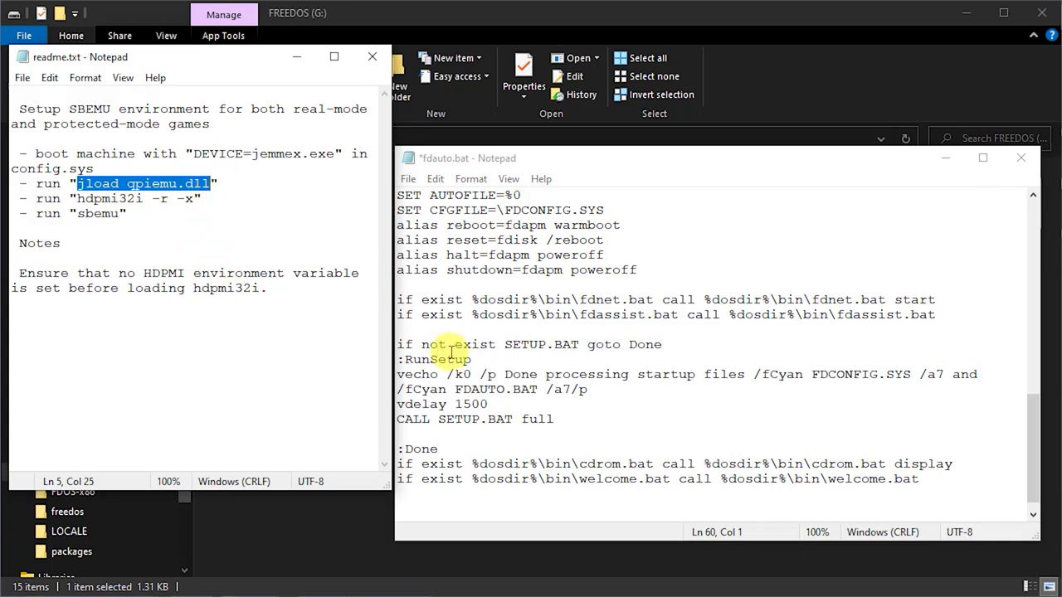
{"action": "left_click", "coordinate": [451, 506]}
{"action": "key", "text": "ctrl+v"}
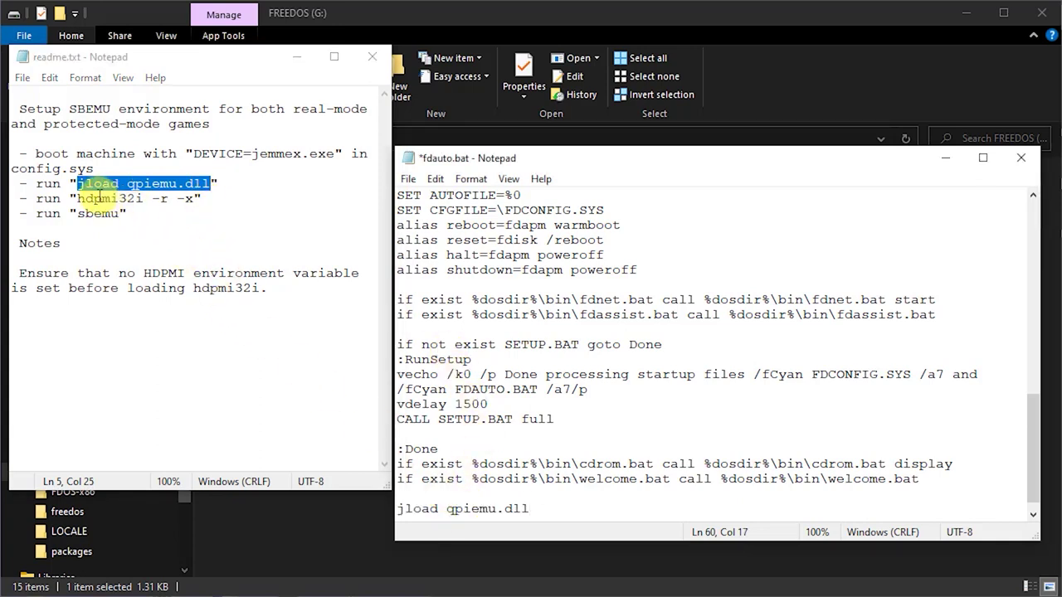
Step: Copy hdpmi32i -r -x from the readme onto a new line below the jload command in fdauto.bat
{"action": "left_click_drag", "start_coordinate": [77, 198], "coordinate": [193, 199]}
{"action": "key", "text": "ctrl+c"}
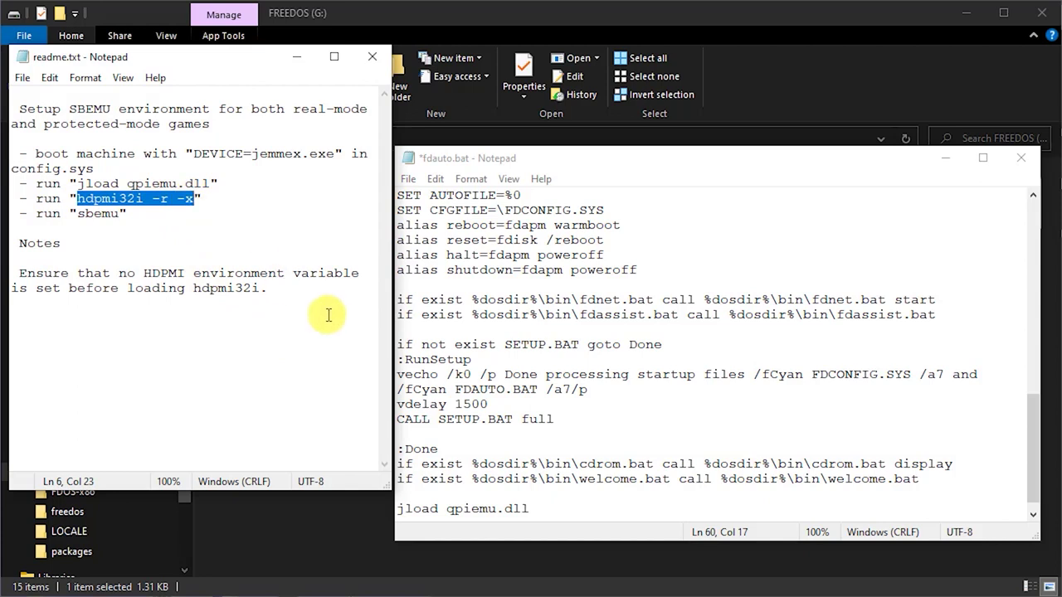
{"action": "left_click", "coordinate": [557, 504]}
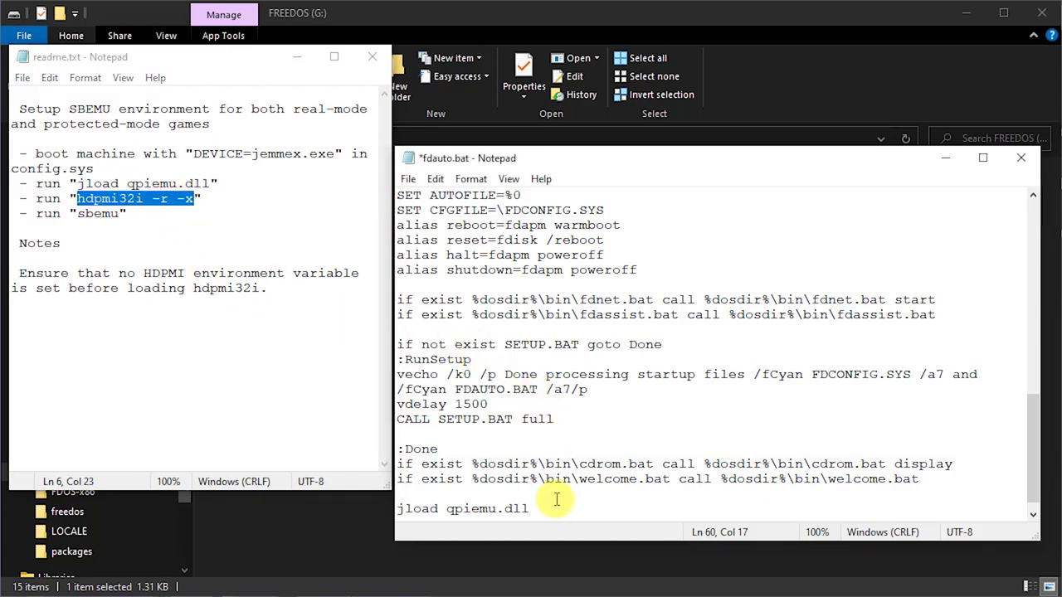
{"action": "key", "text": "Return"}
{"action": "key", "text": "ctrl+v"}
Step: Copy sbemu without its quotation marks from the readme to a new last command line in fdauto.bat, followed by a line break
{"action": "double_click", "coordinate": [101, 214]}
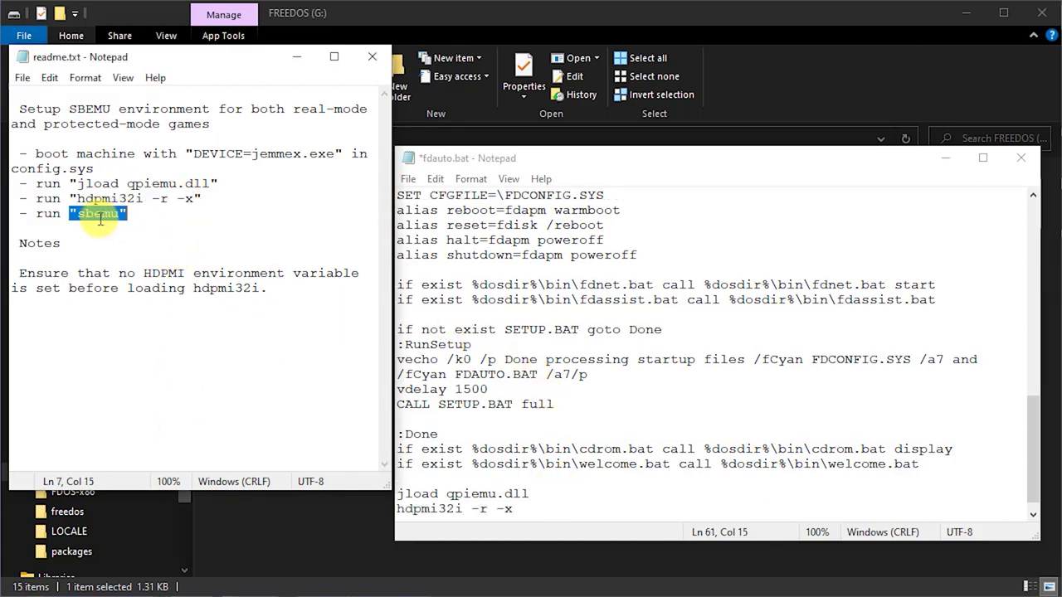
{"action": "key", "text": "Down"}
{"action": "left_click_drag", "start_coordinate": [77, 214], "coordinate": [121, 214]}
{"action": "key", "text": "ctrl+c"}
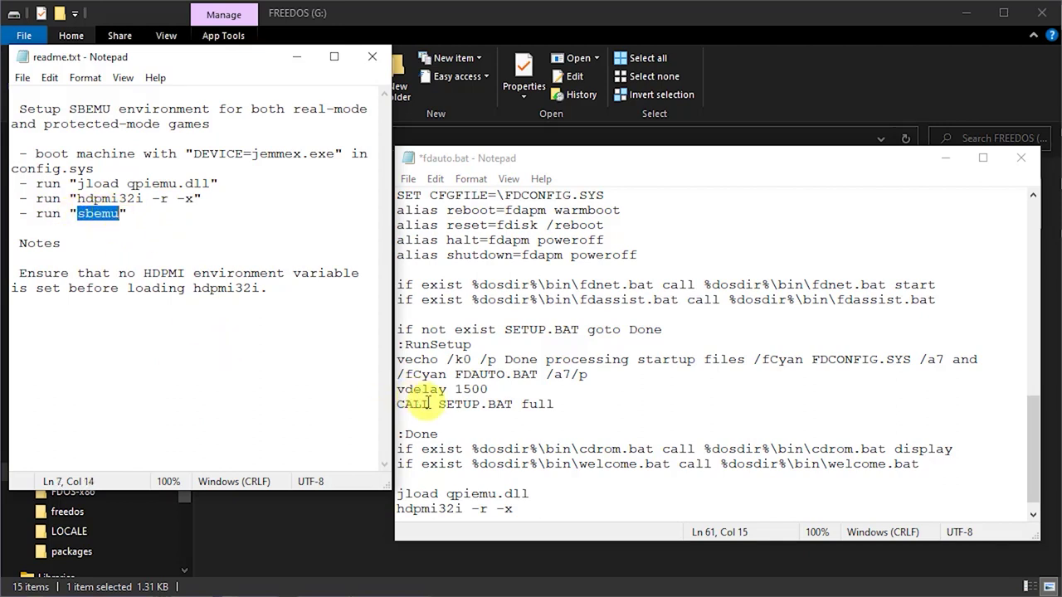
{"action": "left_click", "coordinate": [550, 501]}
{"action": "key", "text": "Return"}
{"action": "key", "text": "ctrl+v"}
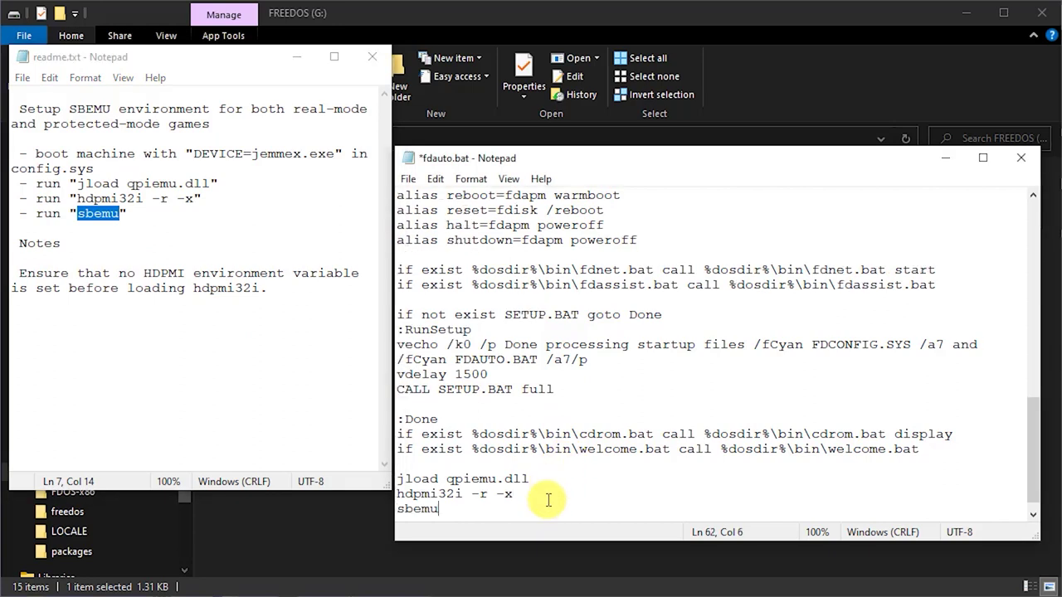
{"action": "key", "text": "Return"}
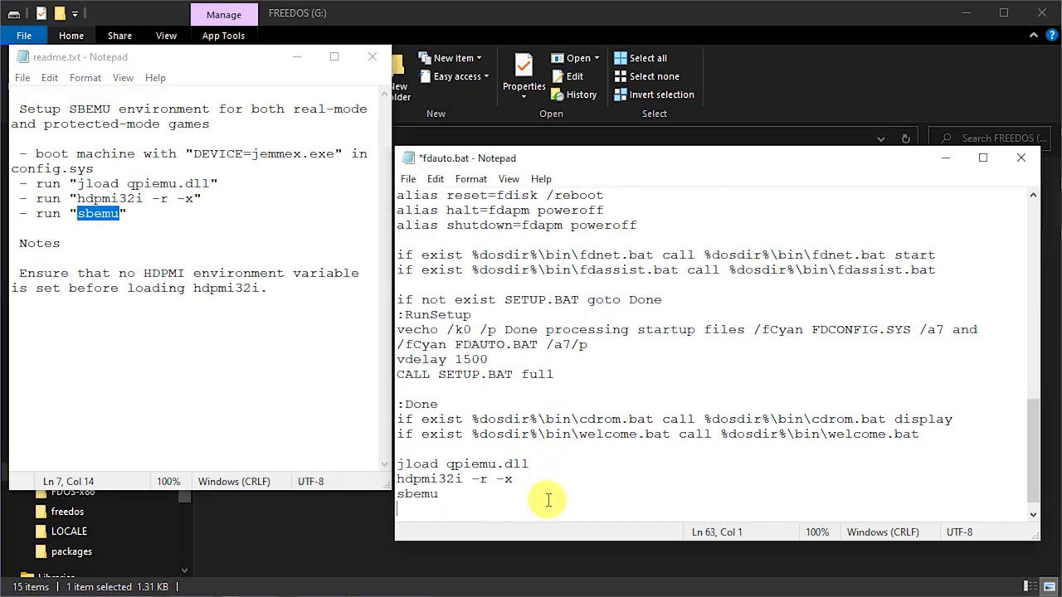
Step: Save fdauto.bat and close both the batch file and the readme
{"action": "left_click", "coordinate": [409, 178]}
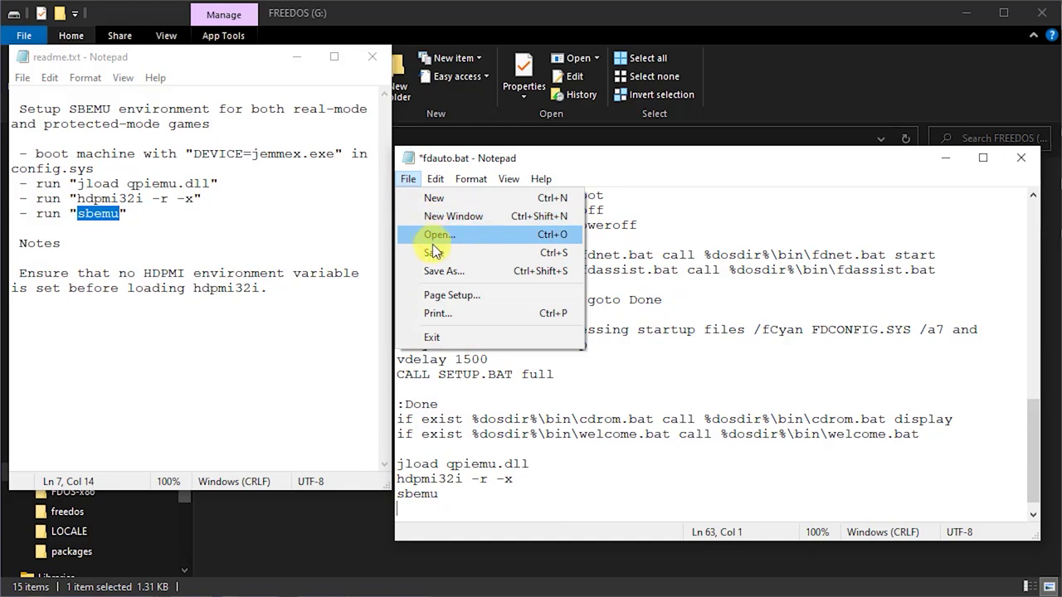
{"action": "left_click", "coordinate": [431, 252]}
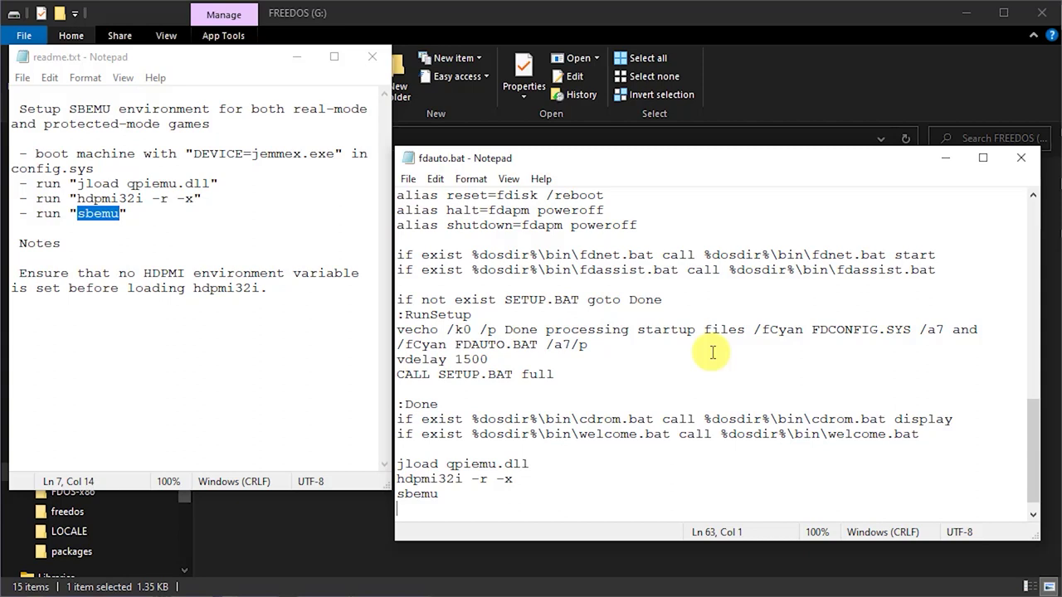
{"action": "left_click", "coordinate": [1027, 160]}
{"action": "left_click", "coordinate": [375, 57]}
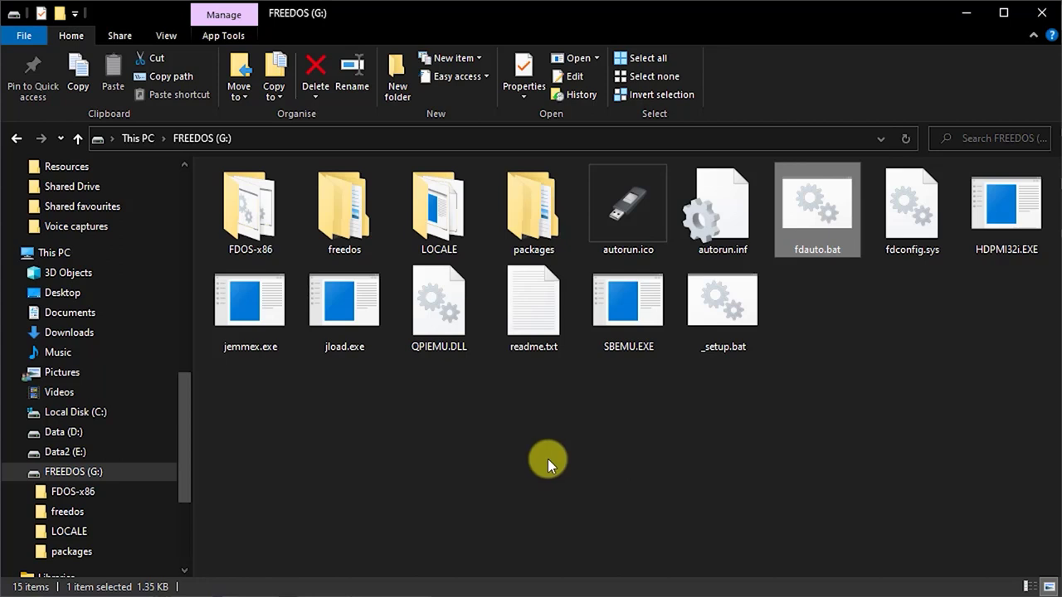
Step: Create a new folder named Disks in the root of the FREEDOS (G:) drive
{"action": "right_click", "coordinate": [415, 445]}
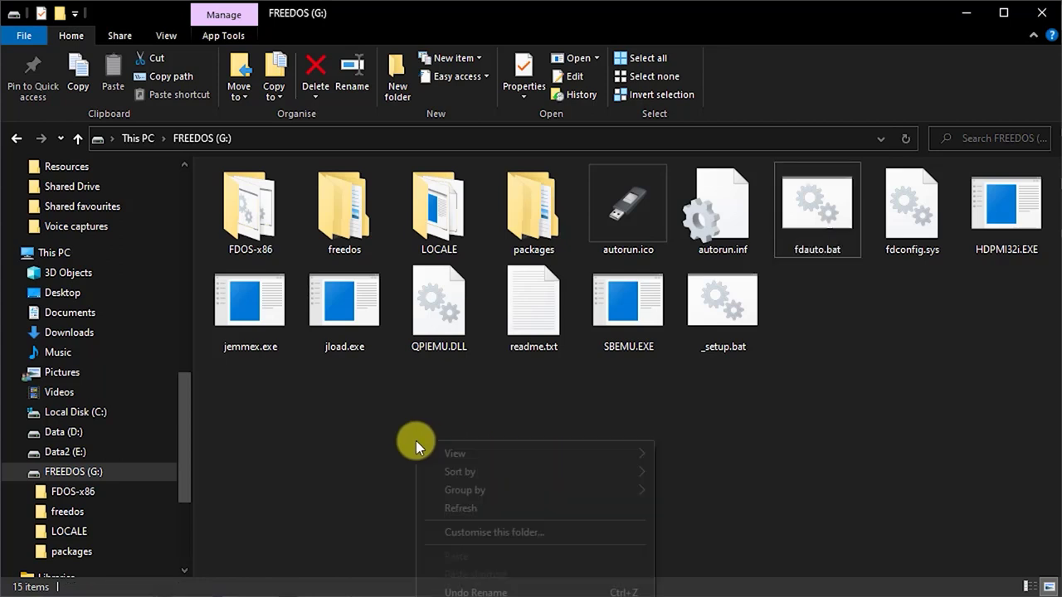
{"action": "left_click", "coordinate": [505, 423]}
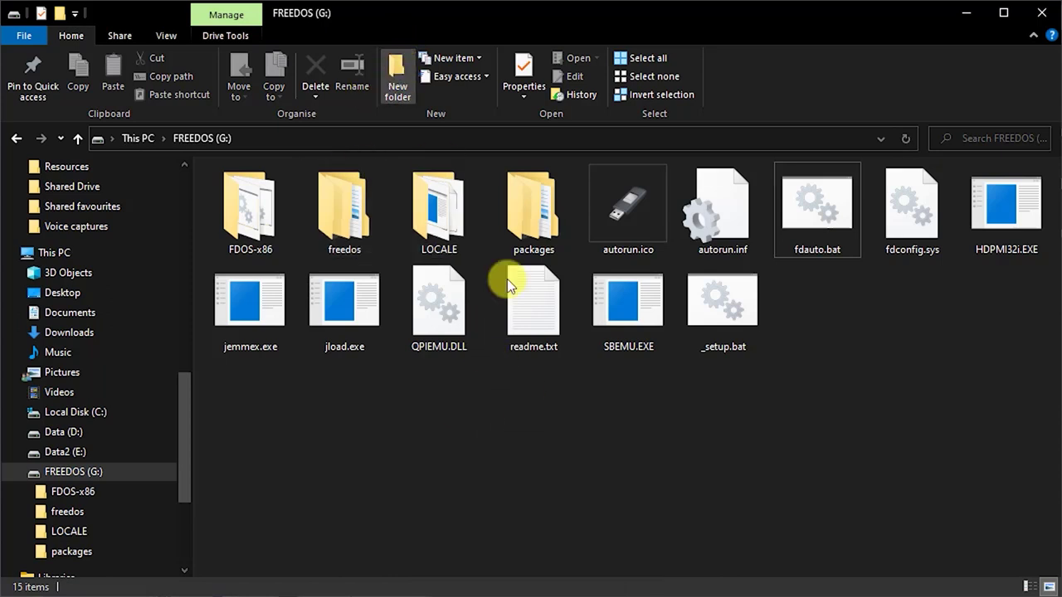
{"action": "key", "text": "ctrl+shift+n"}
{"action": "type", "text": "Disks"}
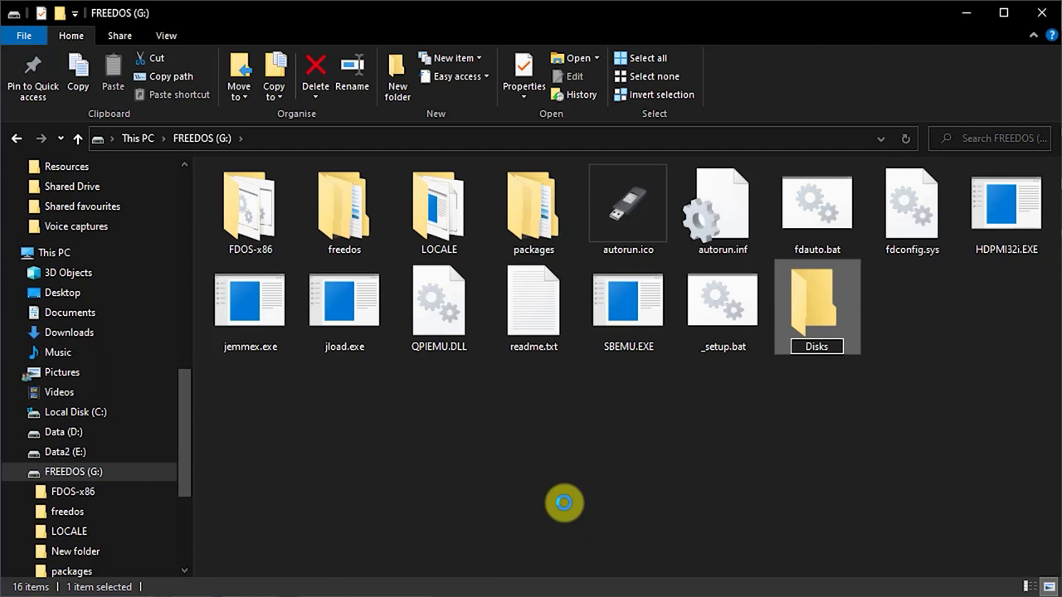
{"action": "key", "text": "Return"}
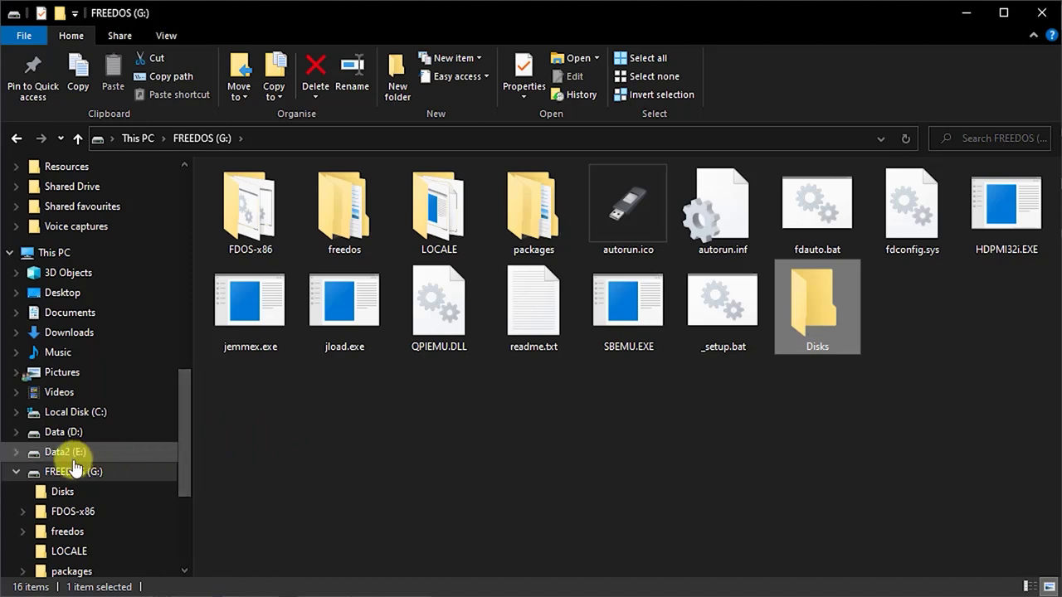
Step: Open the DOS folder inside Downloads\retro on the Data2 (E:) drive
{"action": "left_click", "coordinate": [17, 452]}
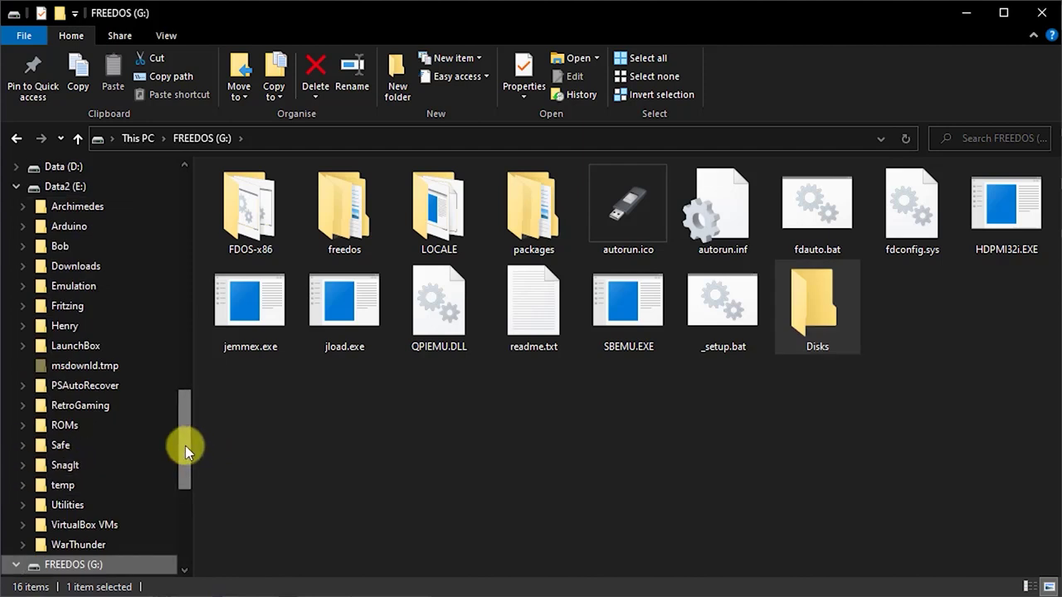
{"action": "left_click", "coordinate": [21, 266]}
{"action": "left_click_drag", "start_coordinate": [184, 359], "coordinate": [184, 433]}
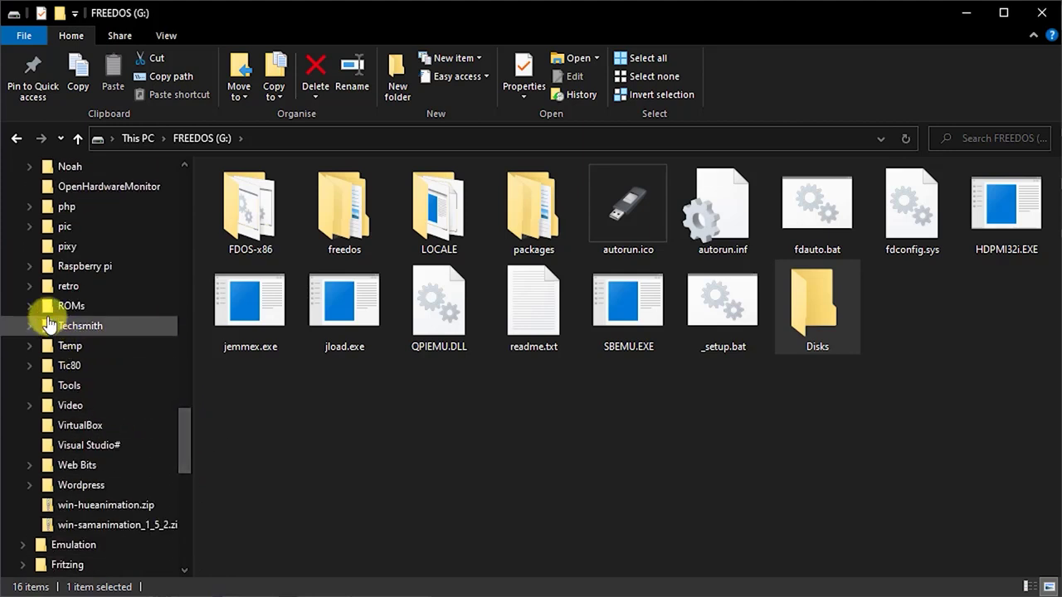
{"action": "left_click", "coordinate": [30, 285]}
{"action": "scroll", "coordinate": [128, 472], "scroll_direction": "down", "scroll_amount": 1}
{"action": "scroll", "coordinate": [124, 482], "scroll_direction": "down", "scroll_amount": 2}
{"action": "left_click", "coordinate": [97, 464]}
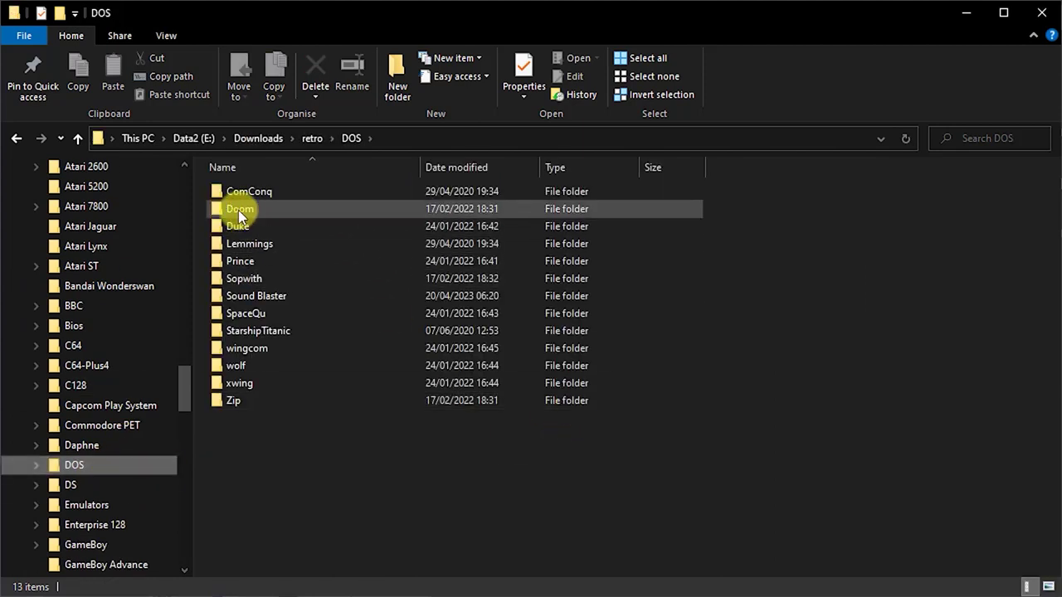
Step: Copy the Doom folder from the DOS folder into the Disks folder on the FREEDOS (G:) drive
{"action": "mouse_move", "coordinate": [238, 210]}
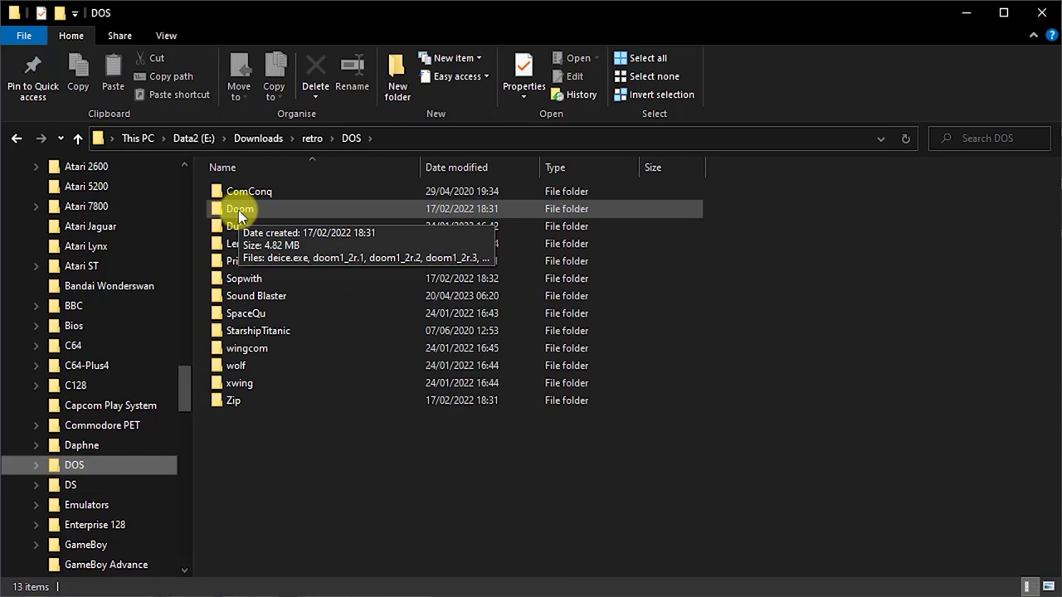
{"action": "left_click_drag", "start_coordinate": [184, 387], "coordinate": [167, 537]}
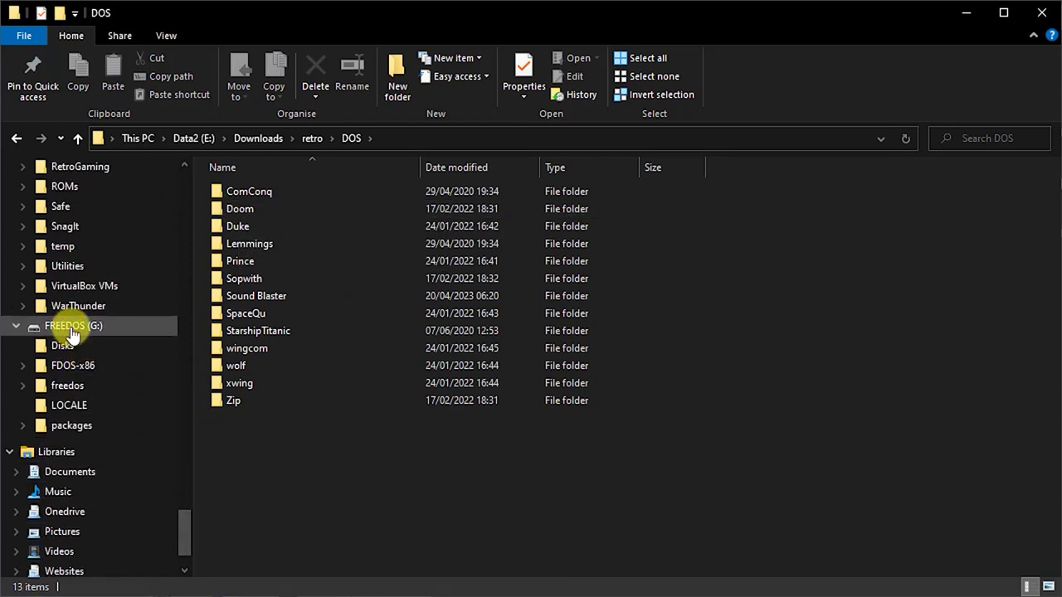
{"action": "left_click_drag", "start_coordinate": [232, 209], "coordinate": [60, 346]}
{"action": "left_click", "coordinate": [114, 396]}
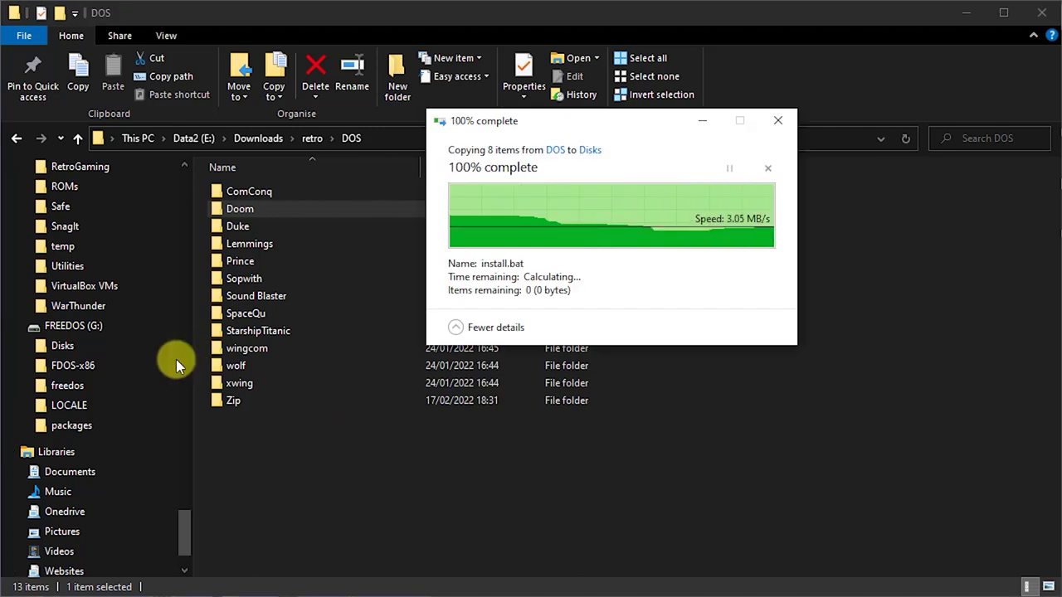
Step: Check the copied Doom folder inside Disks on the FREEDOS (G:) drive
{"action": "left_click", "coordinate": [81, 327]}
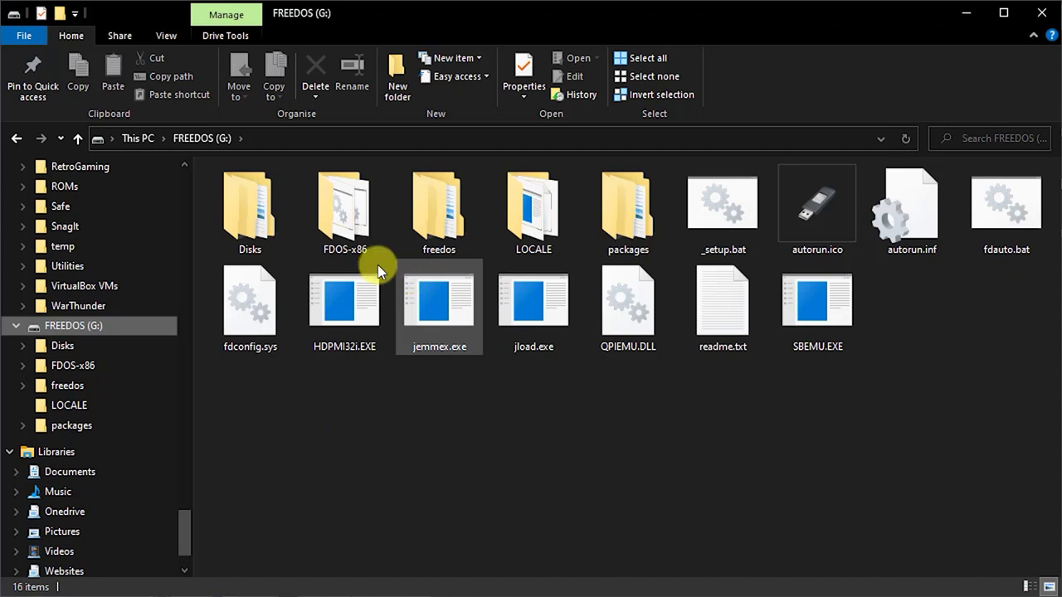
{"action": "double_click", "coordinate": [245, 207]}
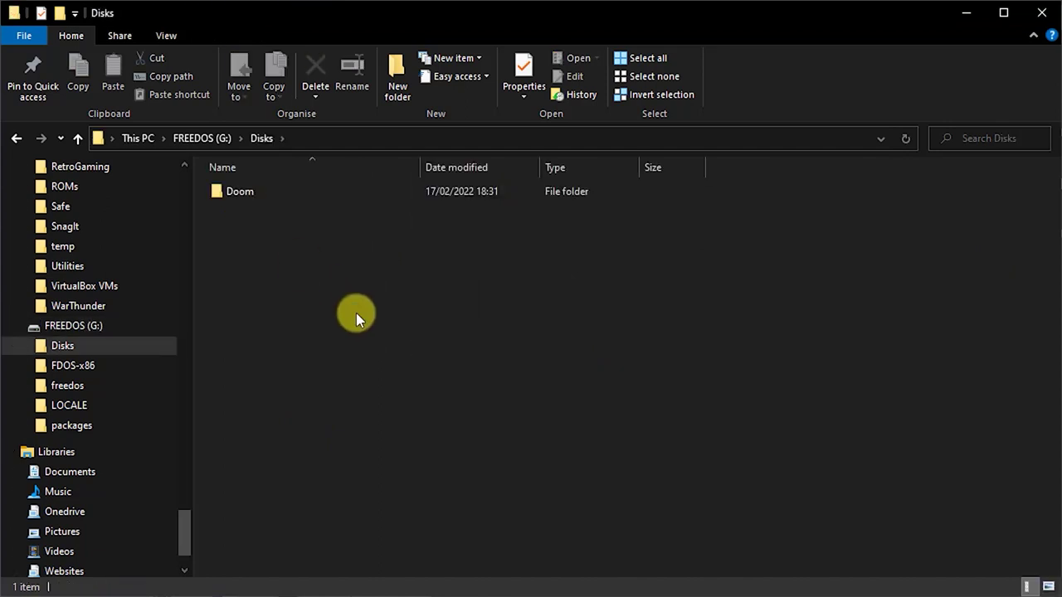
{"action": "double_click", "coordinate": [219, 193]}
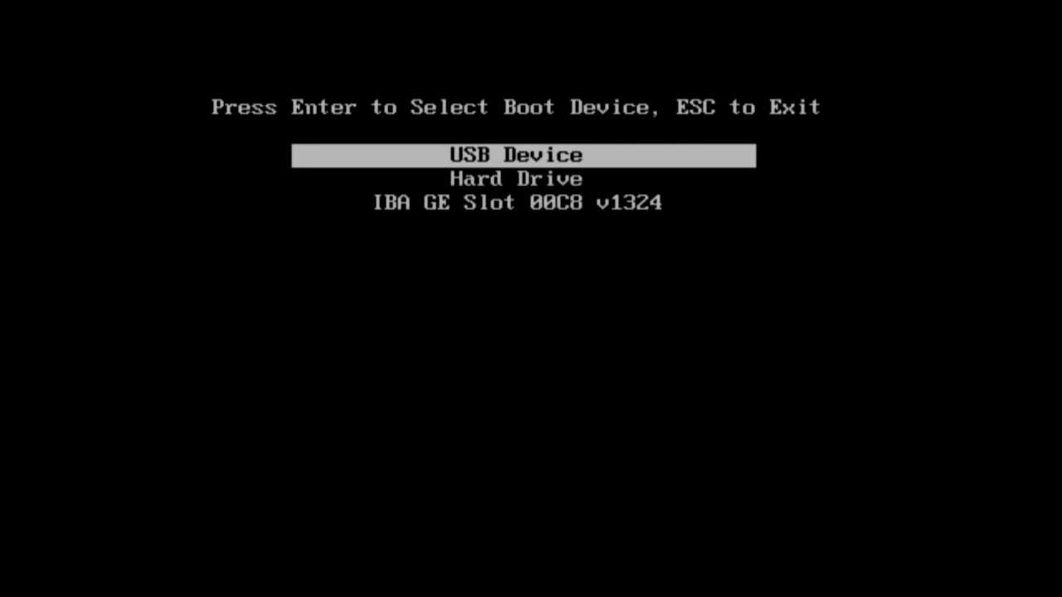
Step: Boot the PC from the USB device
{"action": "key", "text": "Return"}
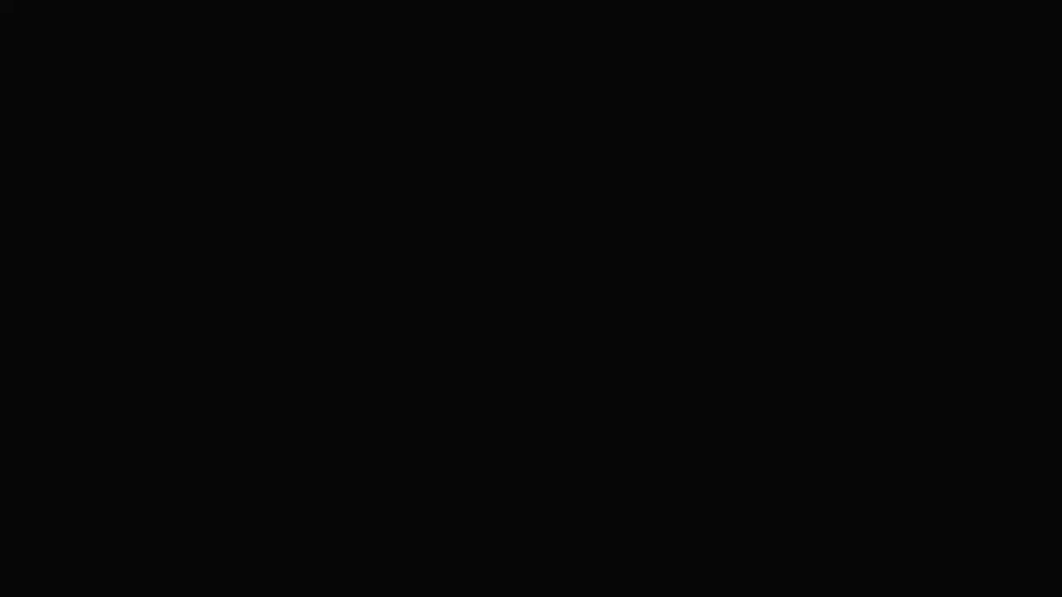
Step: Enter the Hewlett-Packard Setup Utility, read the help on PCI Devices and open the PCI device settings
{"action": "key", "text": "Return"}
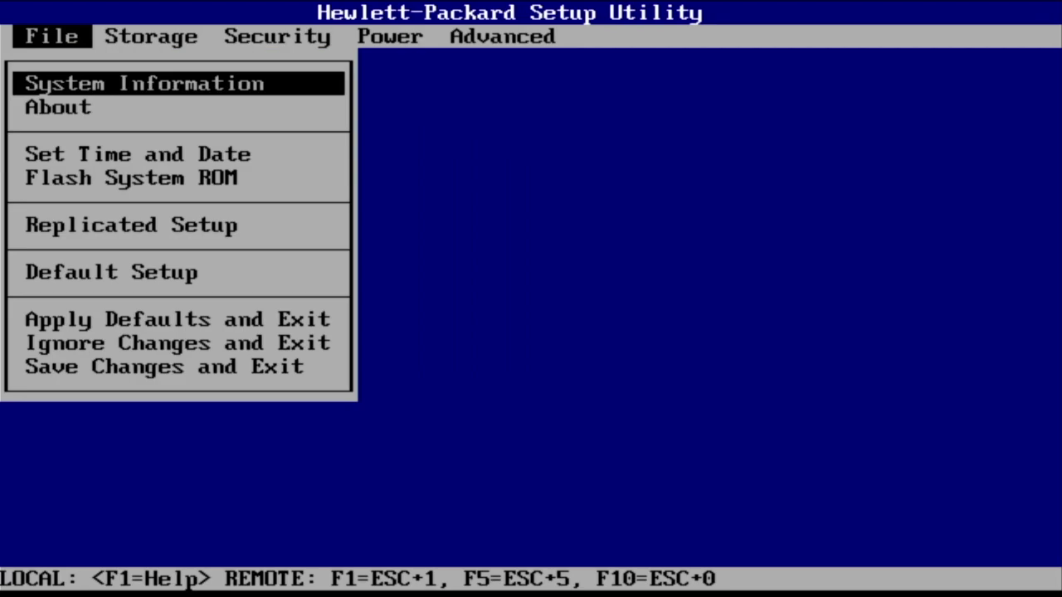
{"action": "key", "text": "Right"}
{"action": "key", "text": "Right"}
{"action": "key", "text": "Right"}
{"action": "key", "text": "Right"}
{"action": "key", "text": "Down"}
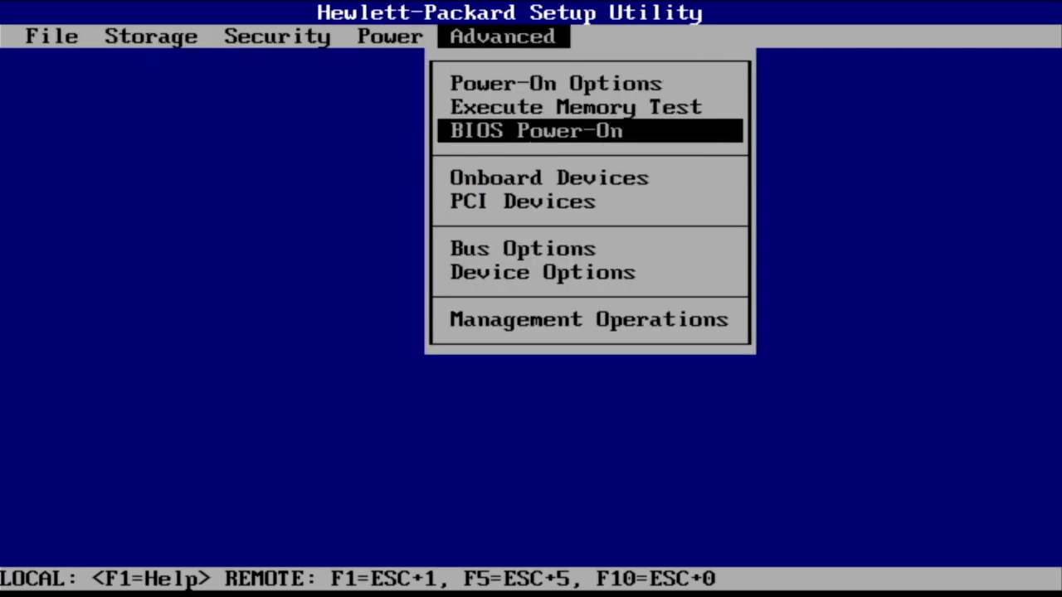
{"action": "key", "text": "Down"}
{"action": "key", "text": "Down"}
{"action": "key", "text": "Down"}
{"action": "key", "text": "F1"}
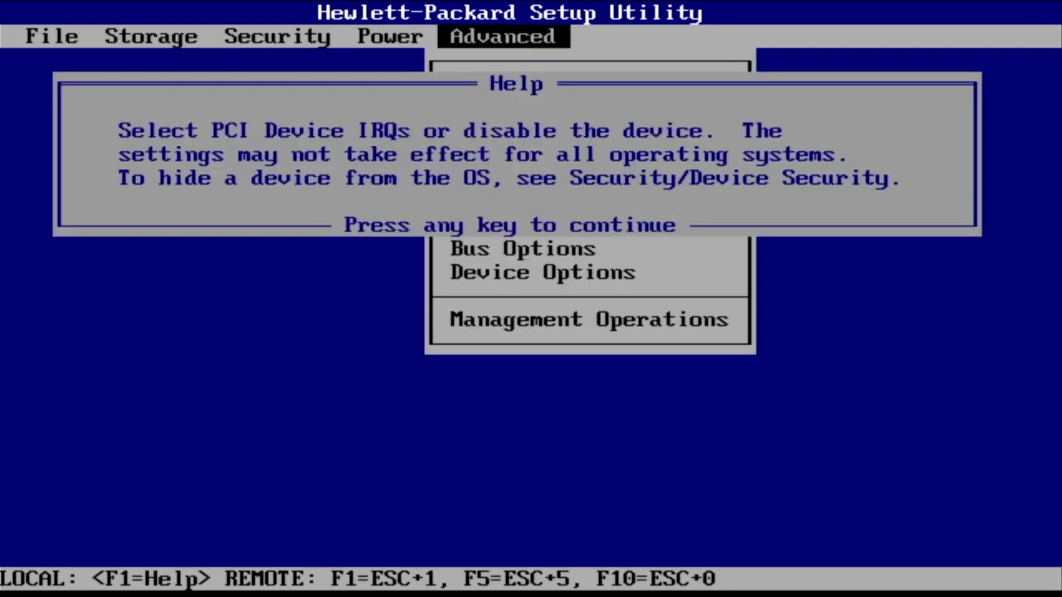
{"action": "key", "text": "Return"}
{"action": "key", "text": "Return"}
Step: Assign IRQ 10 to the Intel HD Audio device and accept the PCI device settings
{"action": "key", "text": "Down"}
{"action": "key", "text": "Down"}
{"action": "key", "text": "Down"}
{"action": "key", "text": "Down"}
{"action": "key", "text": "Down"}
{"action": "key", "text": "Down"}
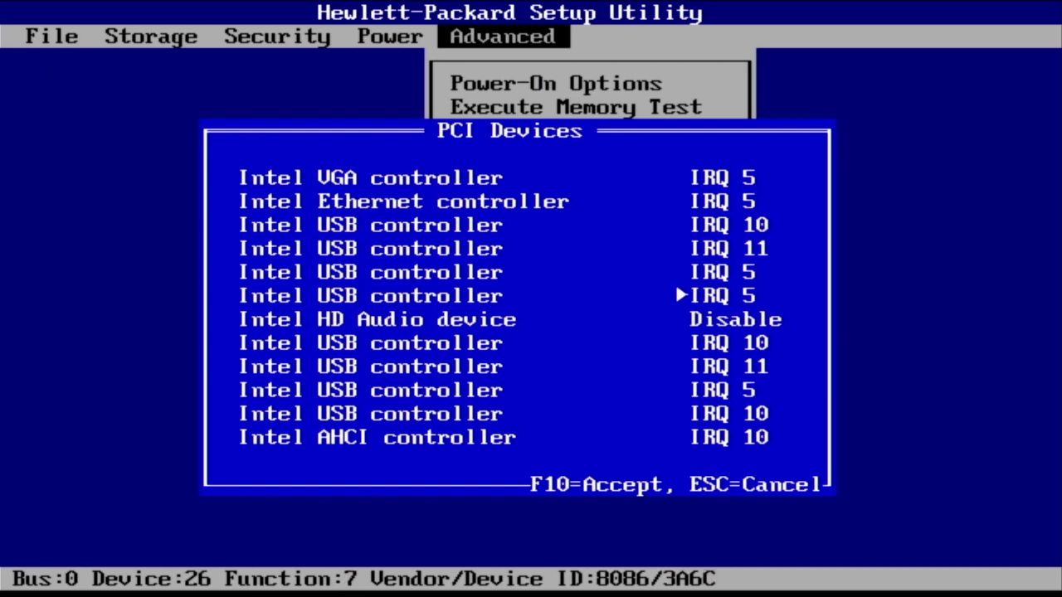
{"action": "key", "text": "Right"}
{"action": "key", "text": "Right"}
{"action": "key", "text": "Right"}
{"action": "key", "text": "Right"}
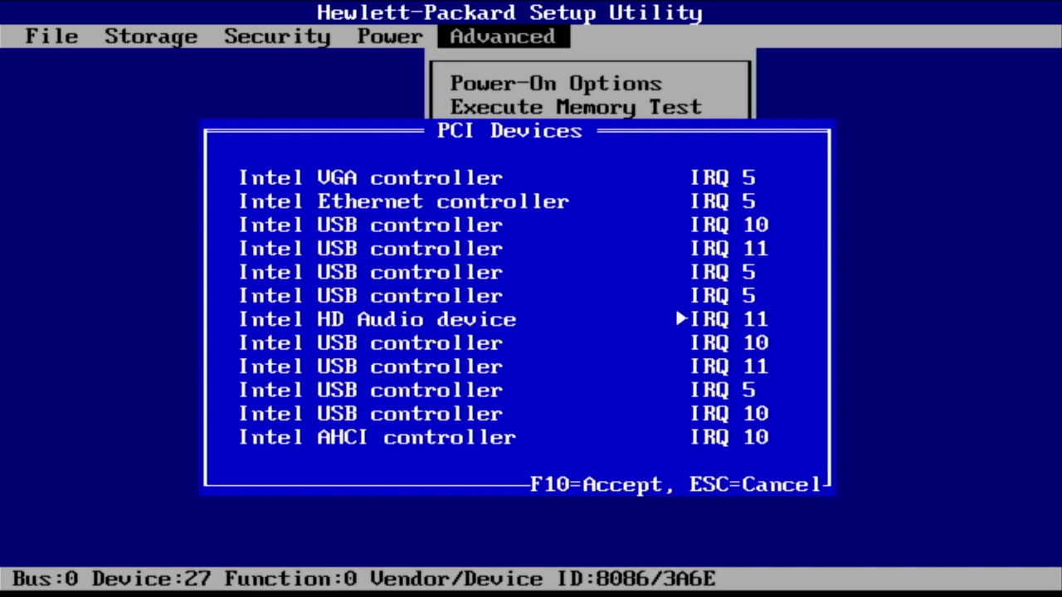
{"action": "key", "text": "Right"}
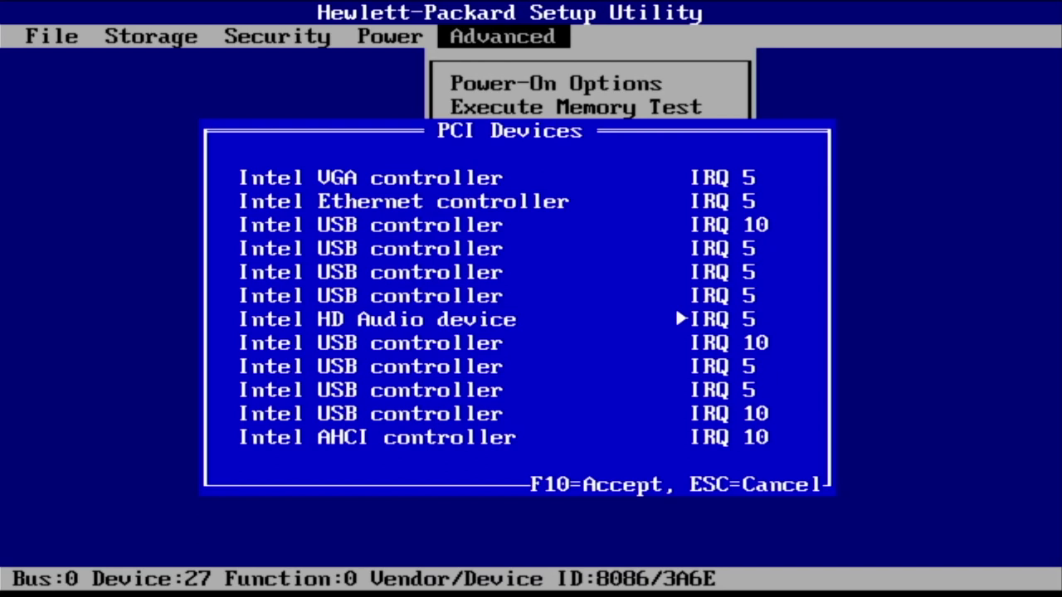
{"action": "key", "text": "Right"}
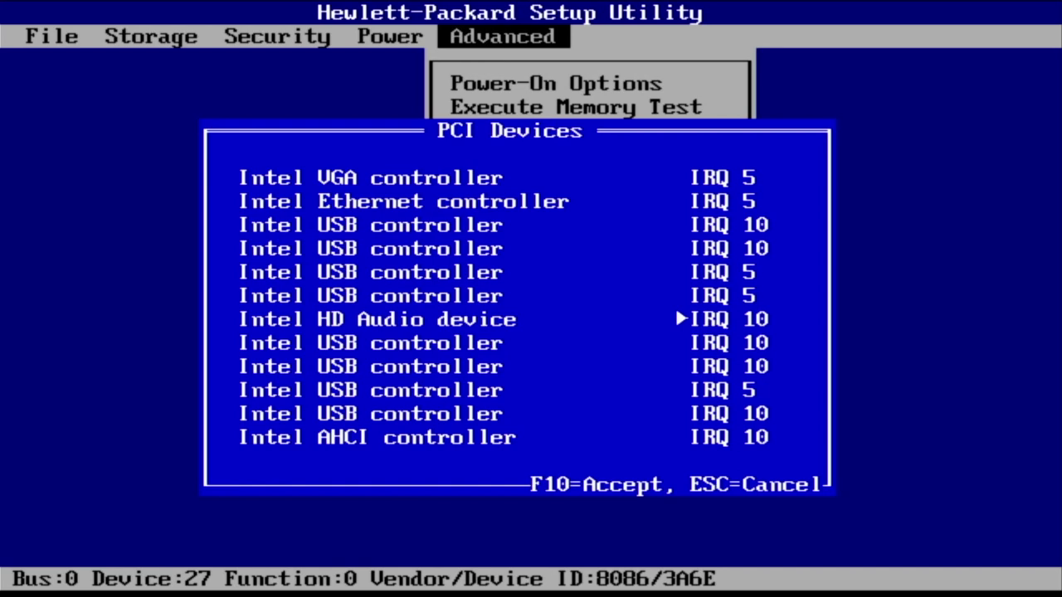
{"action": "key", "text": "F10"}
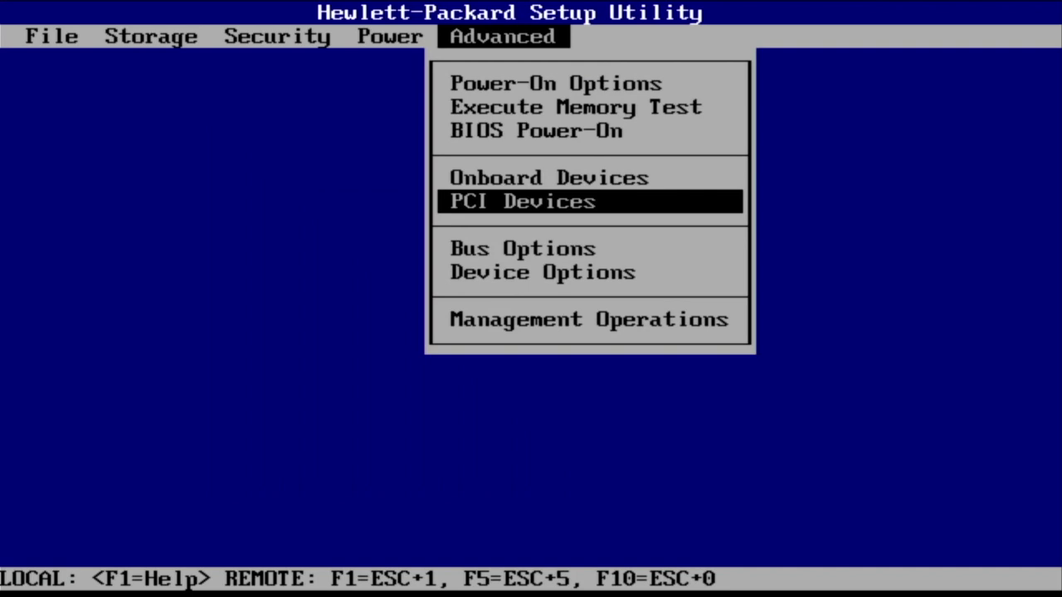
Step: Save the BIOS changes and exit the setup utility
{"action": "key", "text": "Right"}
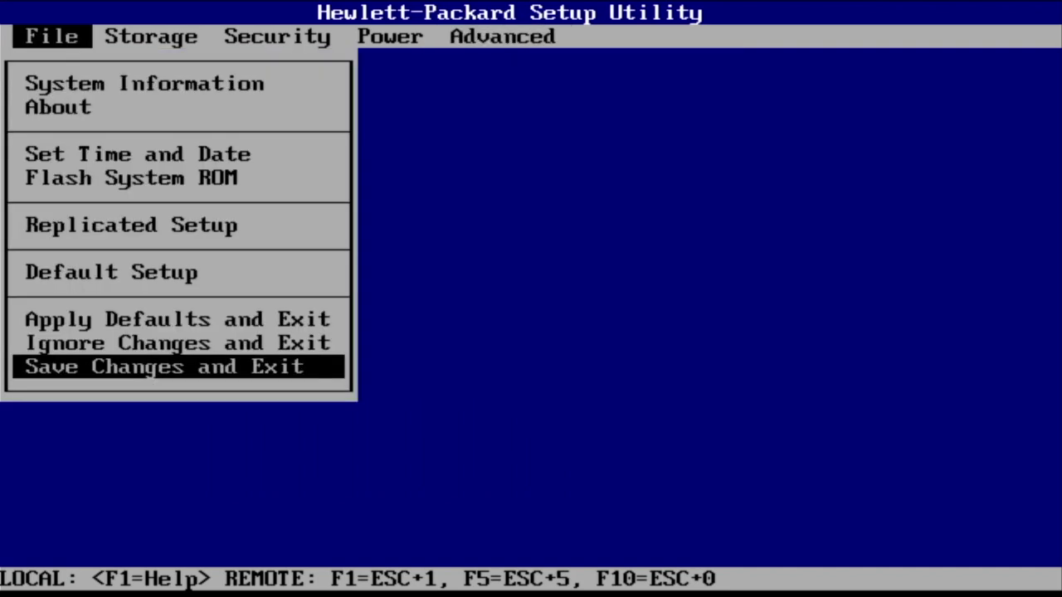
{"action": "key", "text": "Return"}
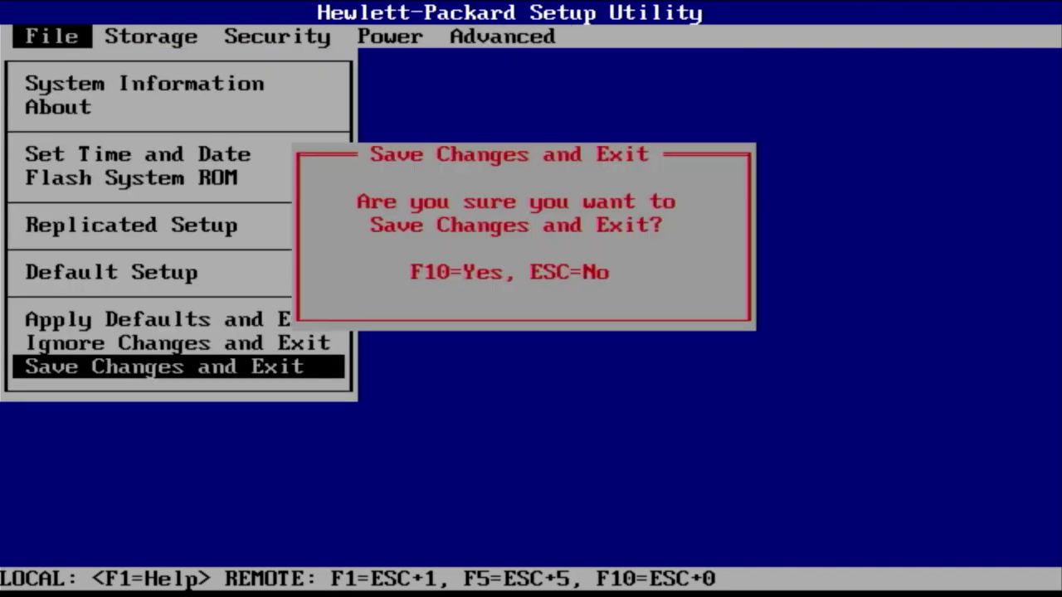
{"action": "key", "text": "F10"}
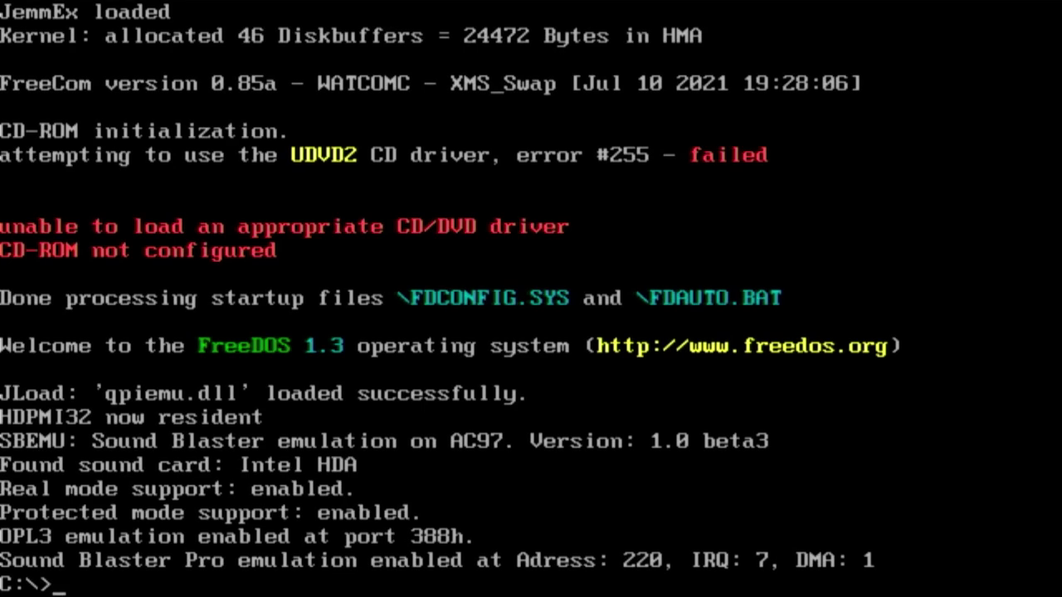
Step: List the files and folders in the root of the C: drive in FreeDOS
{"action": "type", "text": "dir"}
{"action": "key", "text": "Return"}
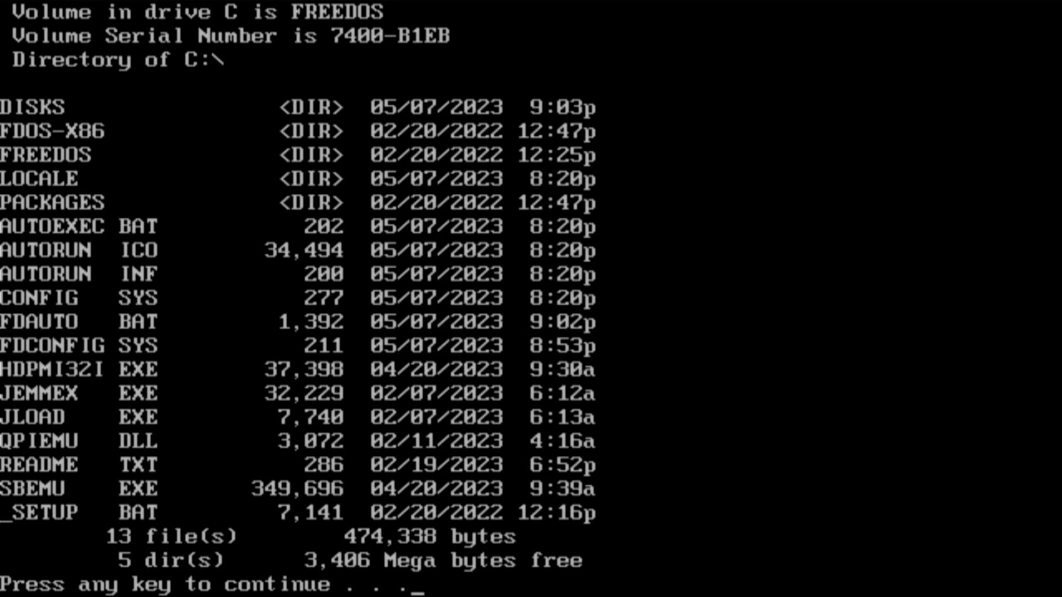
{"action": "key", "text": "Return"}
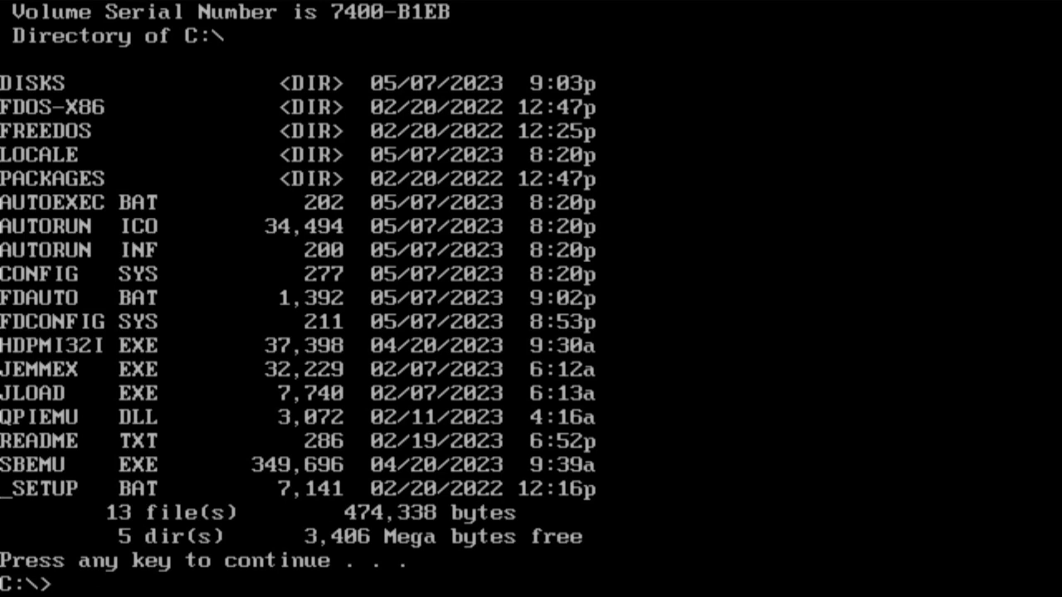
Step: Delete autoexec.bat and config.sys from the root of the C: drive
{"action": "type", "text": "del auto"}
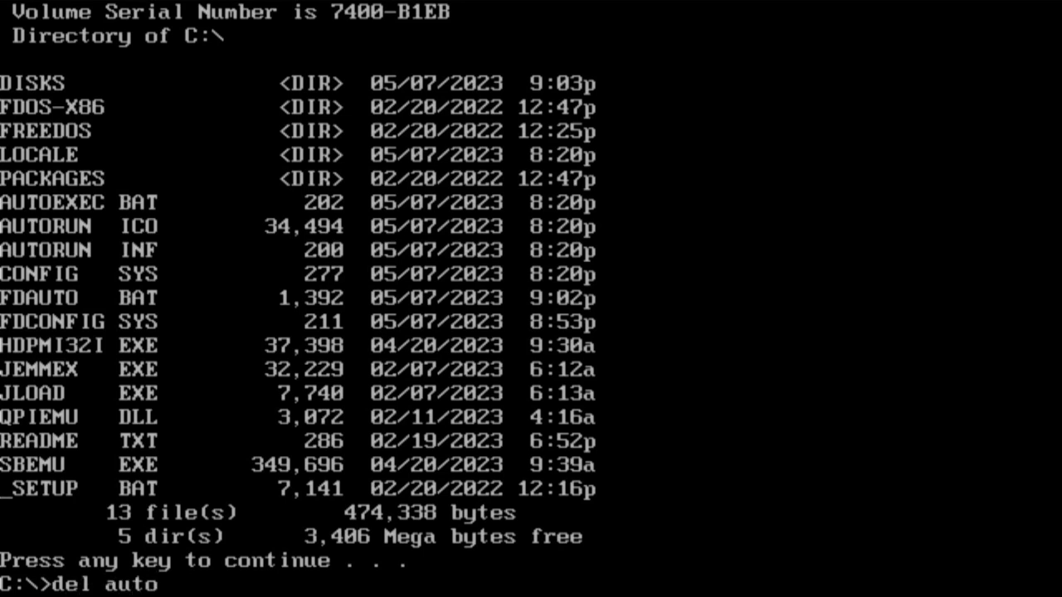
{"action": "type", "text": "exec.bat"}
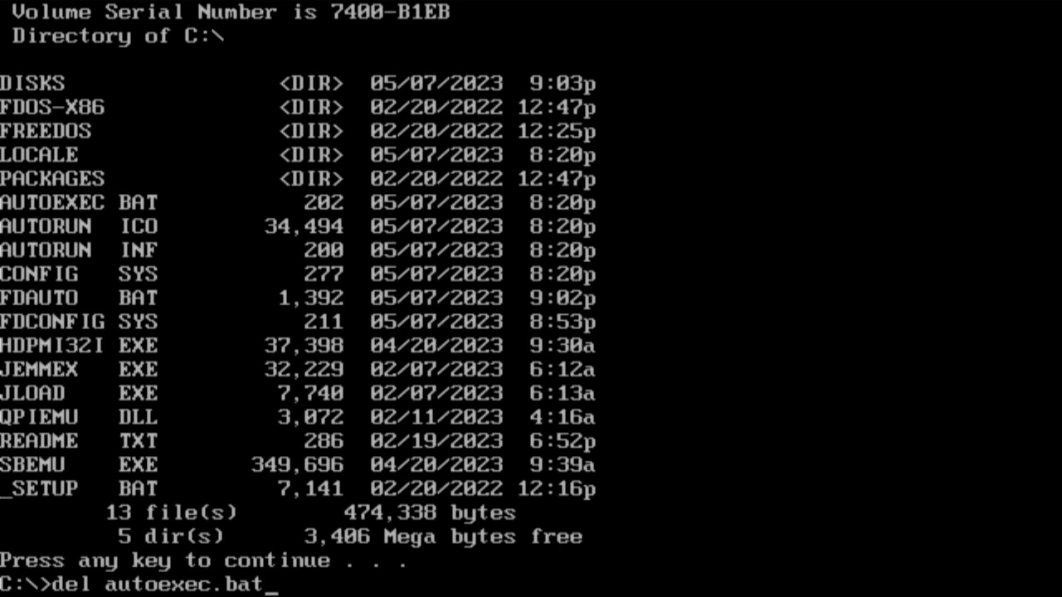
{"action": "key", "text": "Return"}
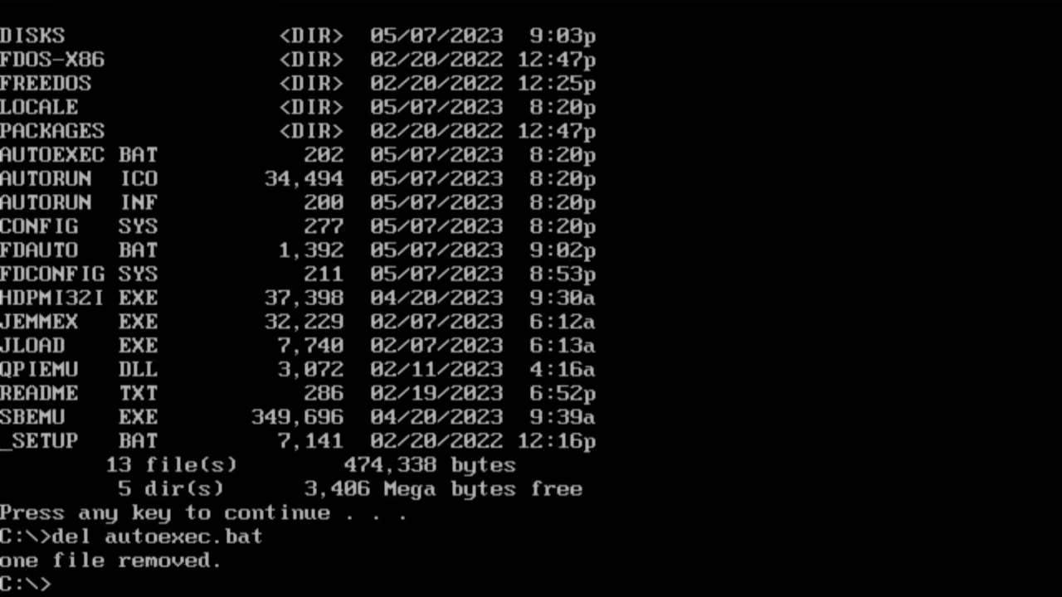
{"action": "type", "text": "del con"}
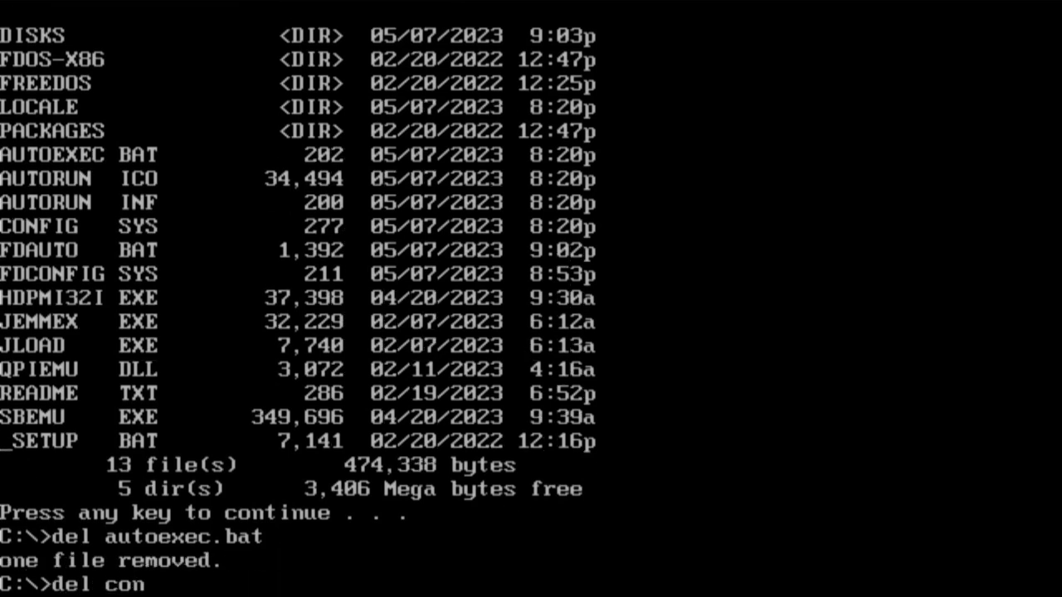
{"action": "type", "text": "fig.sys"}
{"action": "key", "text": "Return"}
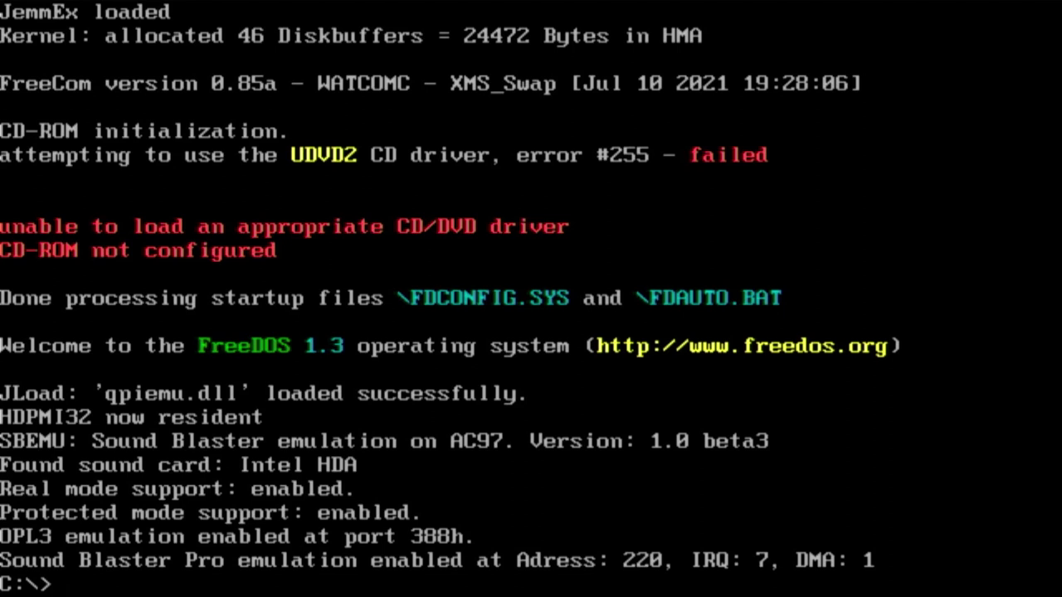
Step: Change to the C:\DISKS\DOOM directory and list its contents
{"action": "type", "text": "cd disks"}
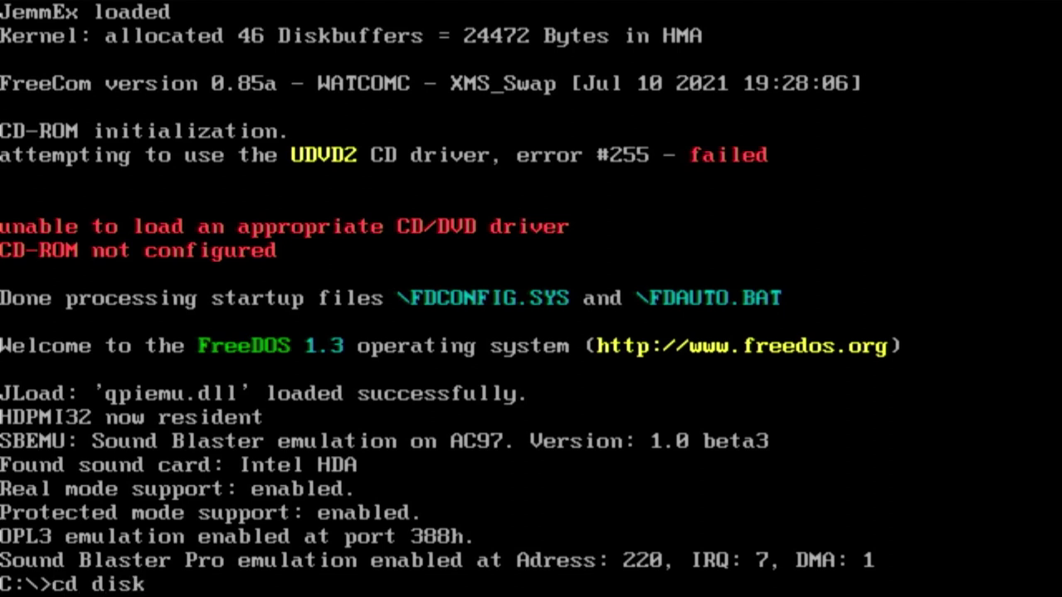
{"action": "key", "text": "Return"}
{"action": "type", "text": "cd doom"}
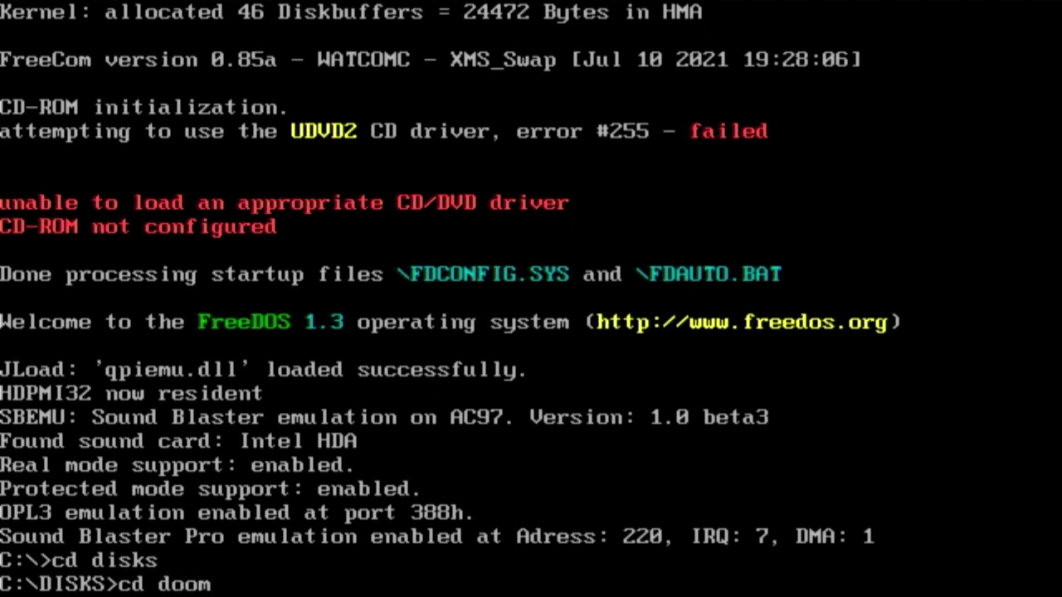
{"action": "key", "text": "Return"}
{"action": "type", "text": "dir"}
{"action": "key", "text": "Return"}
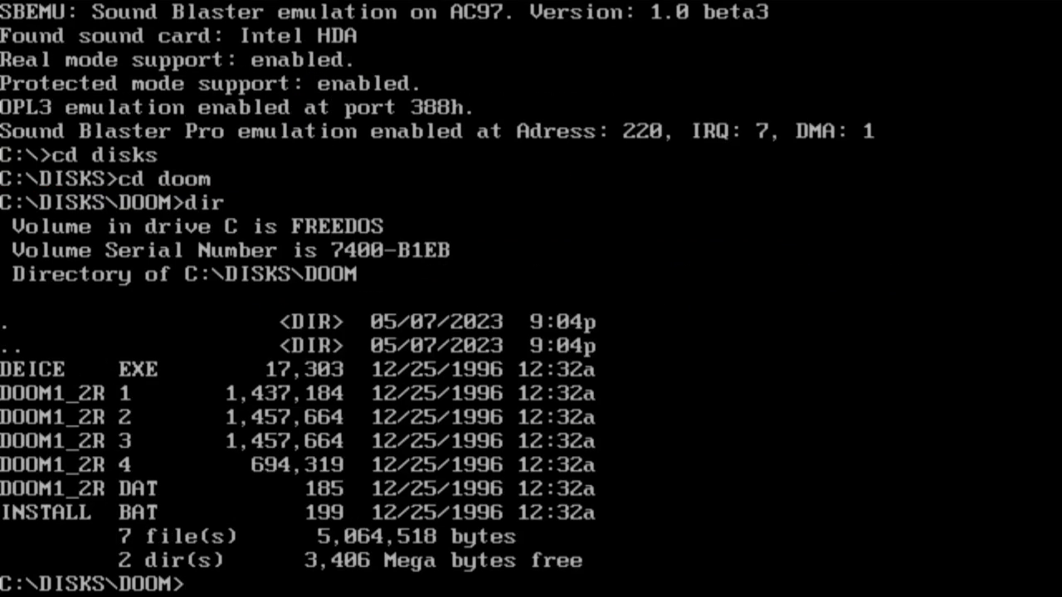
Step: Run the Doom installer and install the game to drive C in a newly created \DOOM directory
{"action": "type", "text": "install"}
{"action": "key", "text": "Return"}
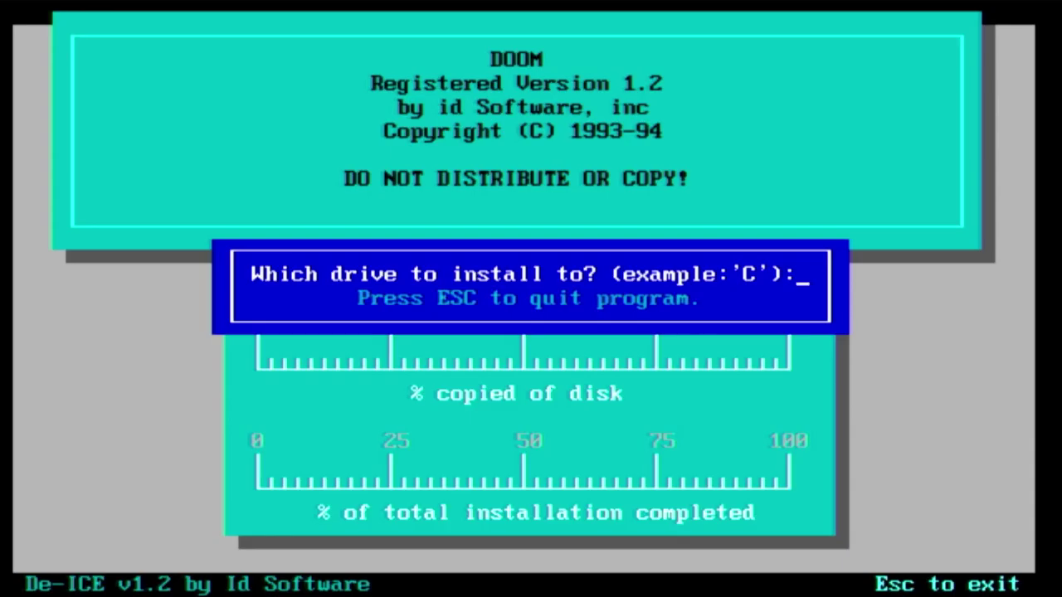
{"action": "type", "text": "c"}
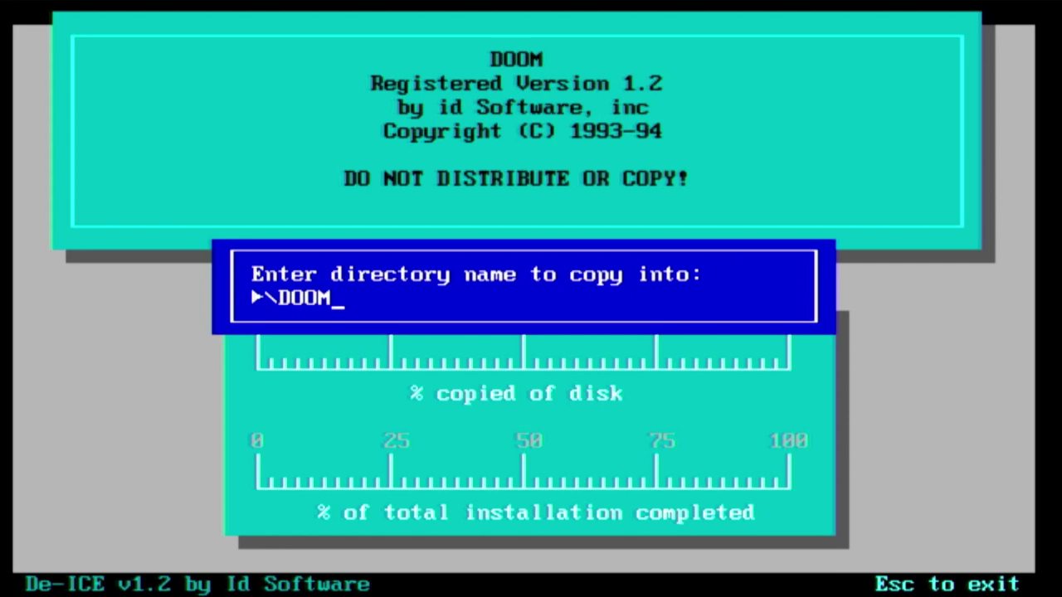
{"action": "key", "text": "Return"}
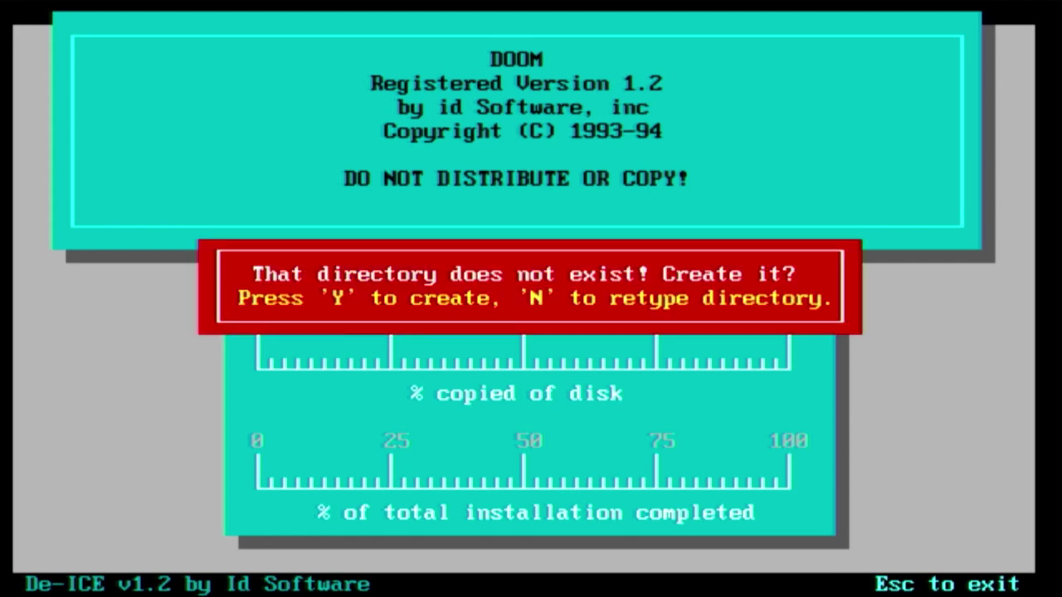
{"action": "key", "text": "y"}
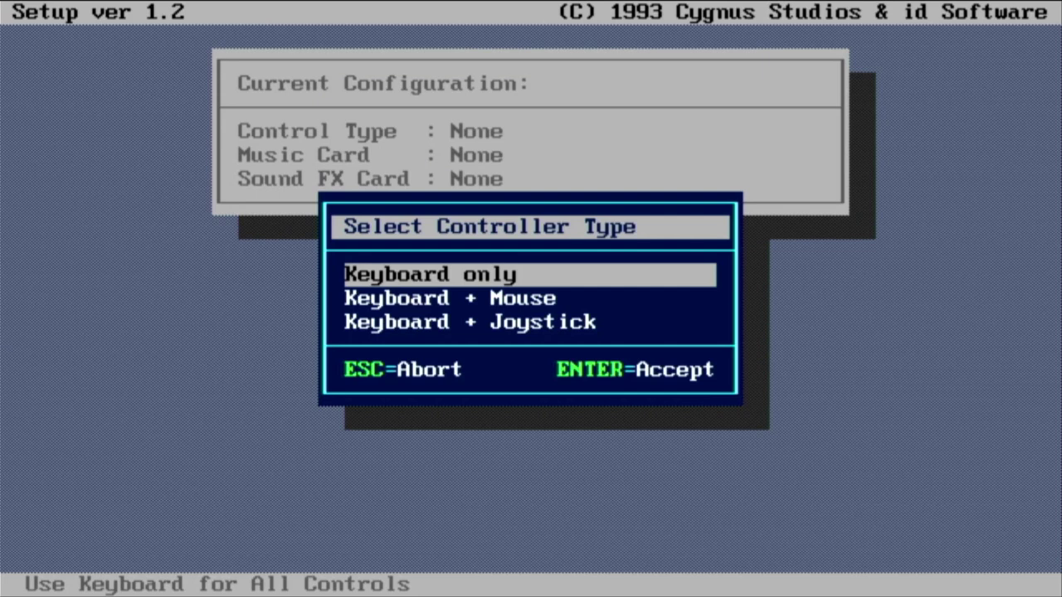
Step: Set the Doom controller type to keyboard only and the music device to Sound Blaster on port 220
{"action": "key", "text": "Return"}
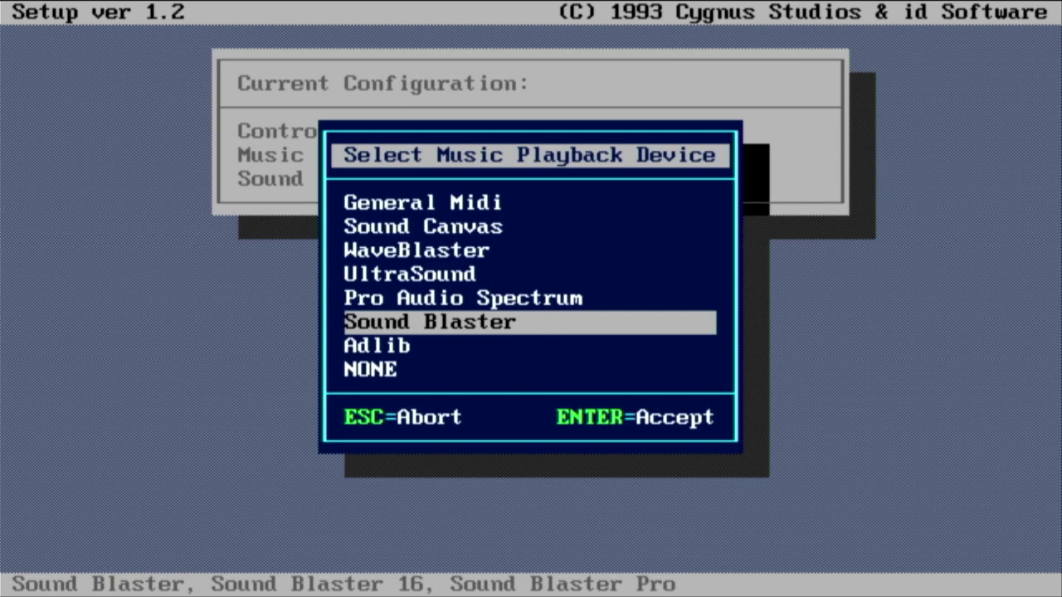
{"action": "key", "text": "Return"}
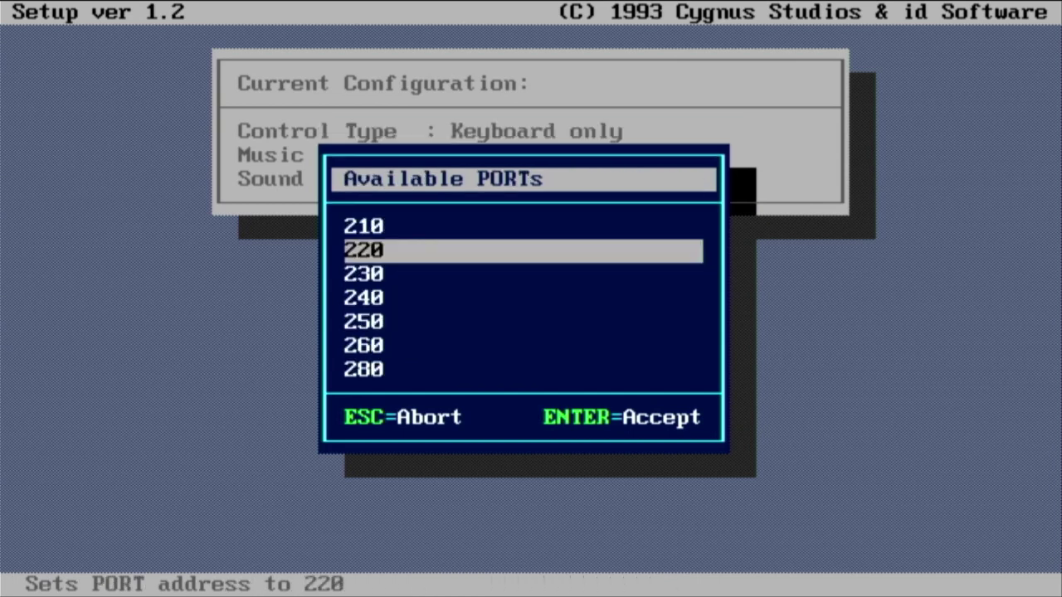
{"action": "key", "text": "Return"}
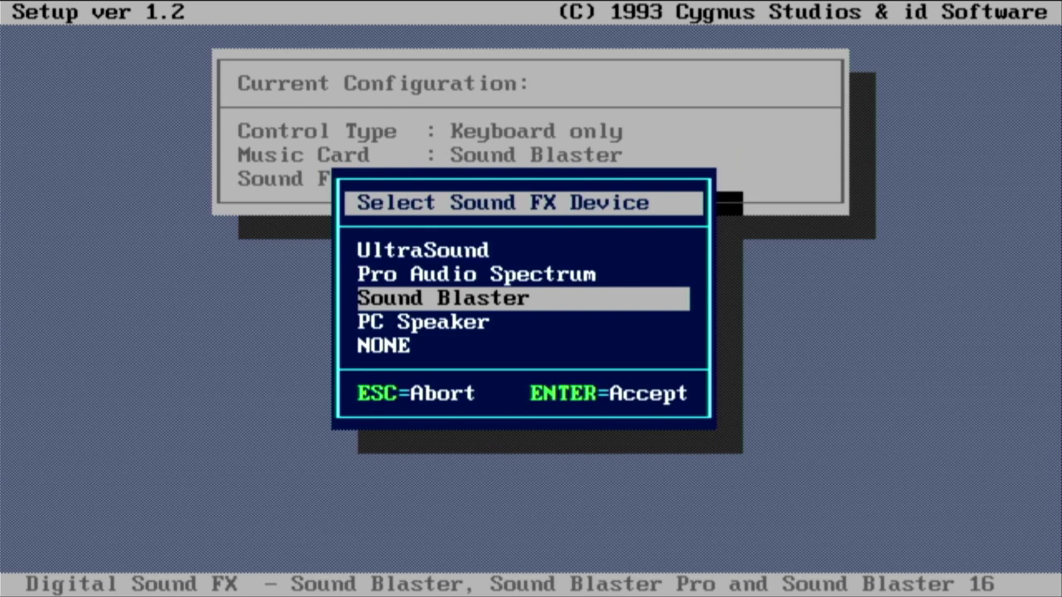
Step: Set the sound FX device to Sound Blaster with port 220, IRQ 7, DMA 1 and three digital channels, and save the settings to run DOOM
{"action": "key", "text": "Return"}
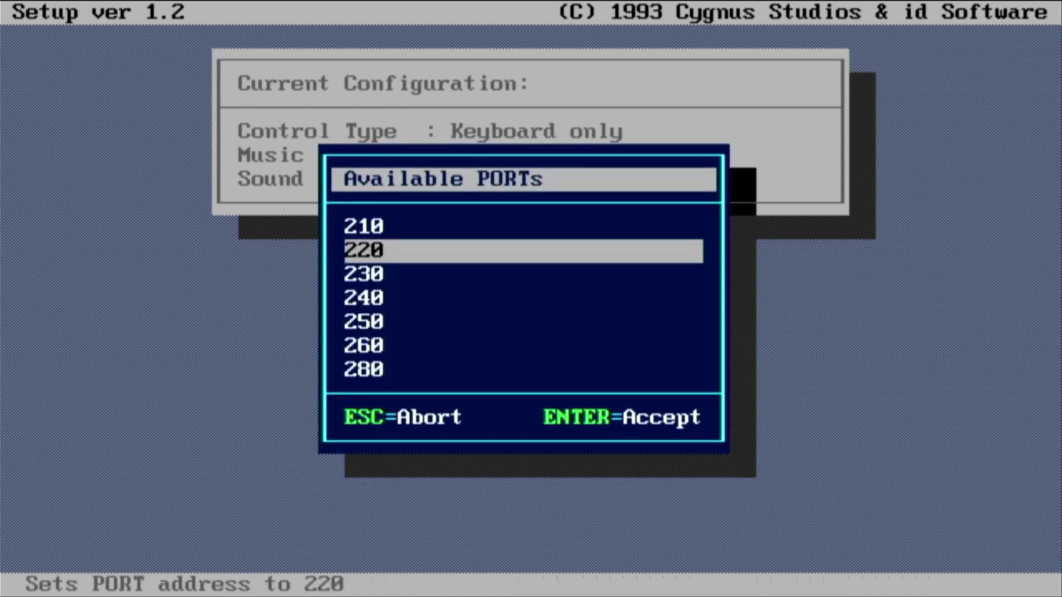
{"action": "key", "text": "Return"}
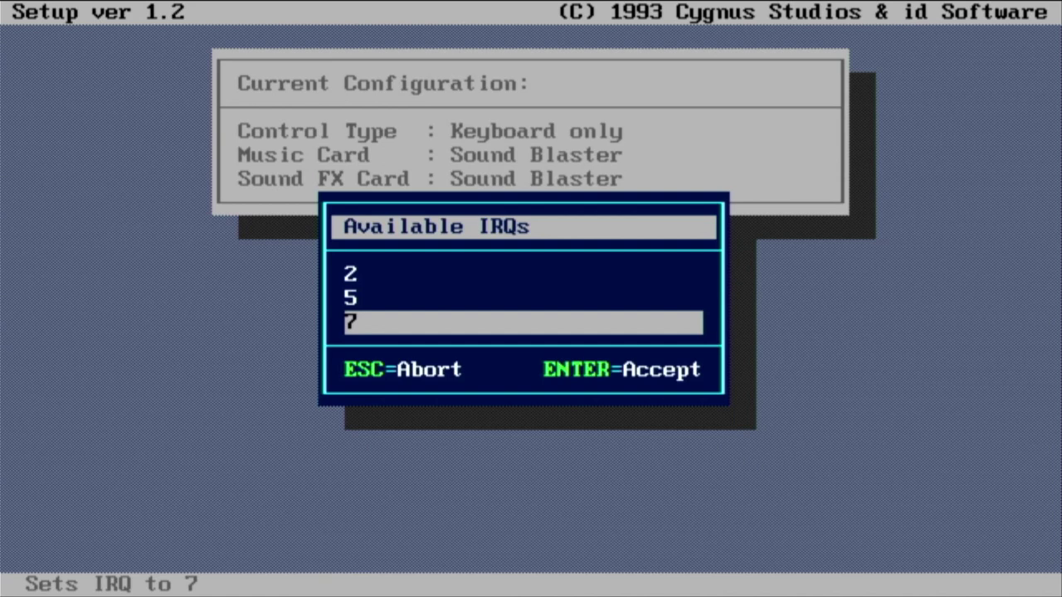
{"action": "key", "text": "Return"}
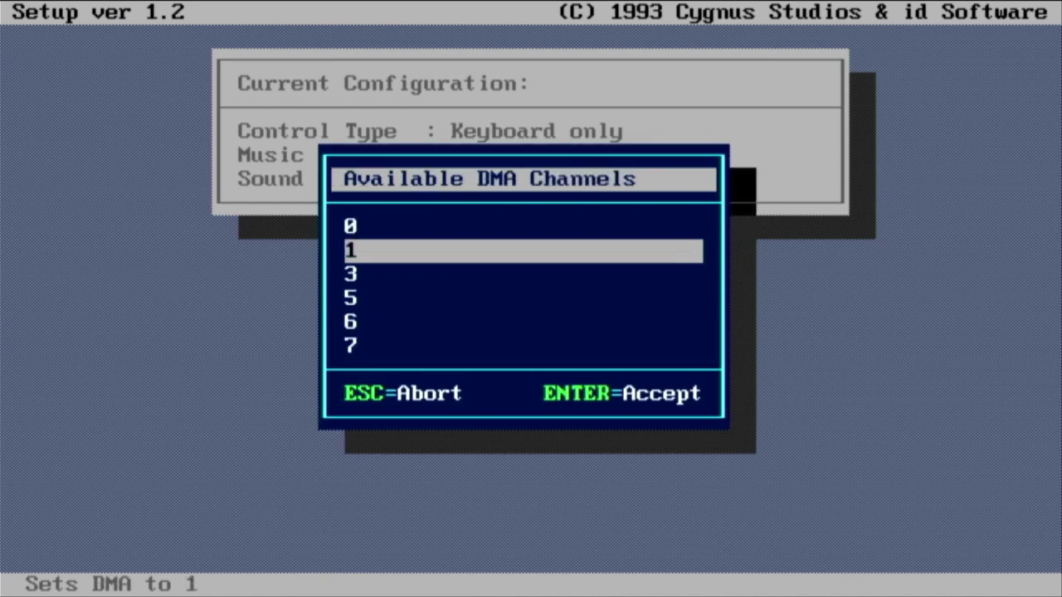
{"action": "key", "text": "Return"}
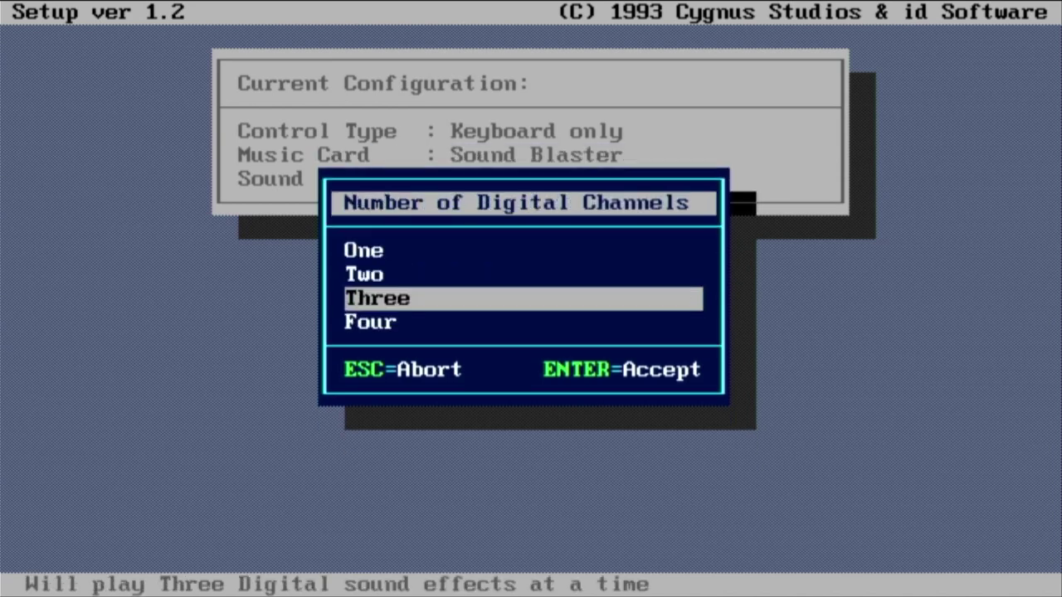
{"action": "key", "text": "Return"}
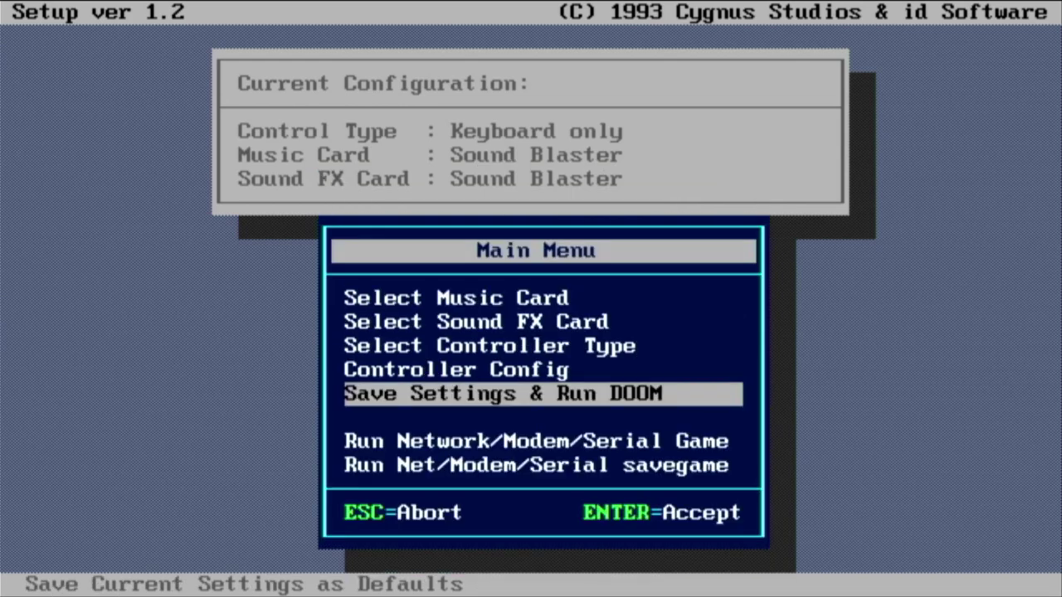
{"action": "key", "text": "Return"}
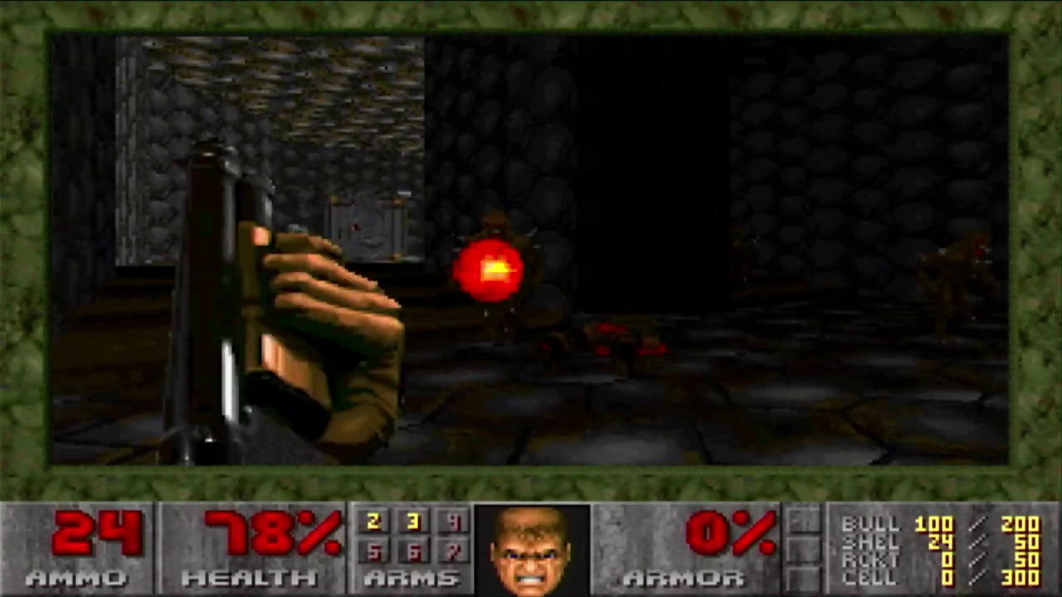
Step: Play through the Doom level, moving around and firing the shotgun at the enemies
{"action": "key", "text": "ctrl"}
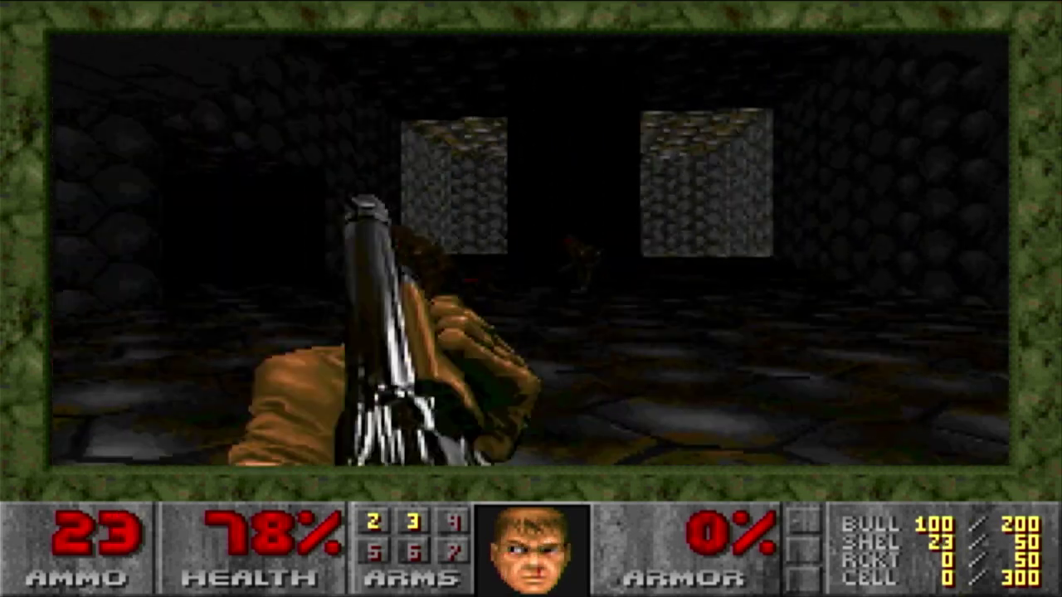
{"action": "key", "text": "Left"}
{"action": "key", "text": "ctrl"}
{"action": "key", "text": "Left"}
{"action": "key", "text": "ctrl"}
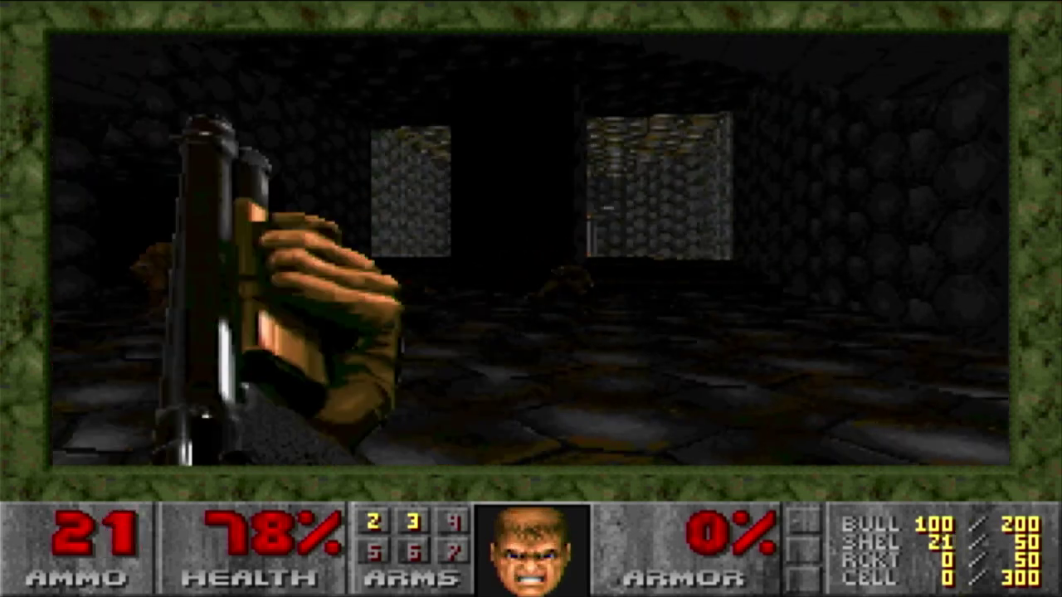
{"action": "key", "text": "Left"}
{"action": "key", "text": "ctrl"}
{"action": "key", "text": "Left"}
{"action": "key", "text": "ctrl"}
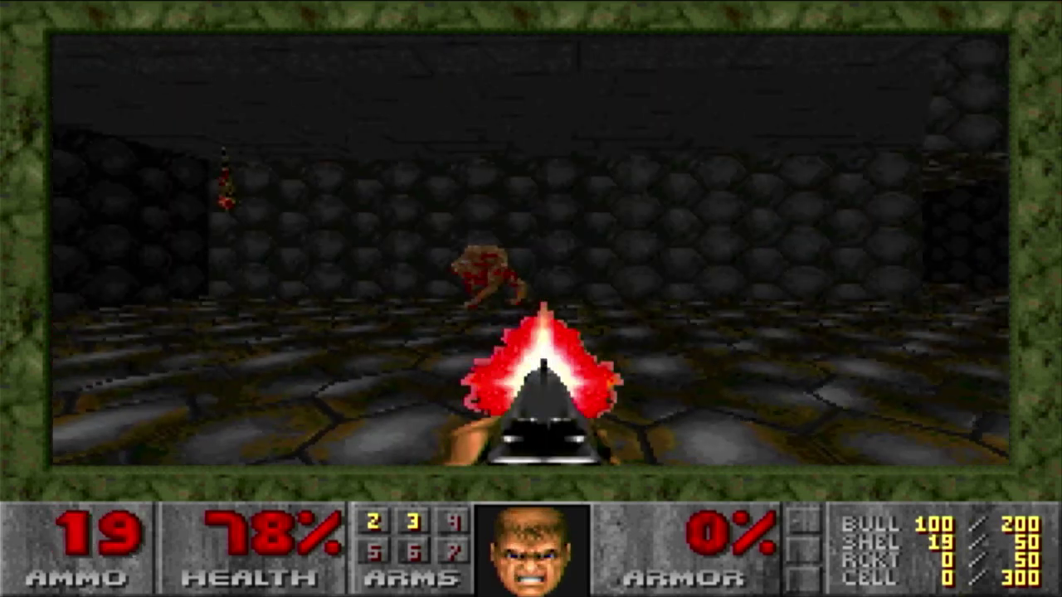
{"action": "key", "text": "ctrl"}
{"action": "key", "text": "Left"}
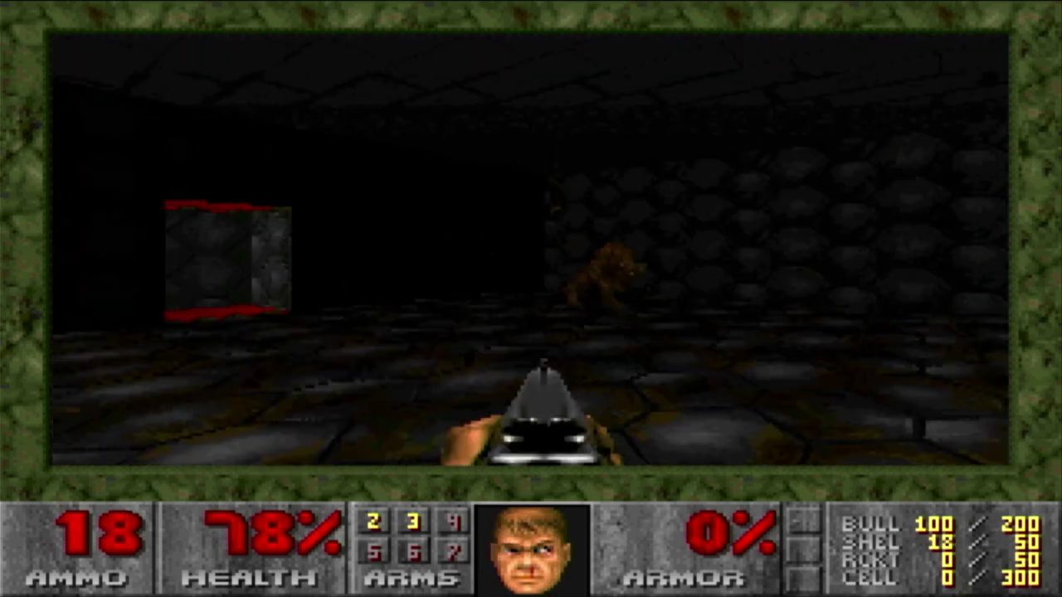
{"action": "key", "text": "ctrl"}
{"action": "key", "text": "Left"}
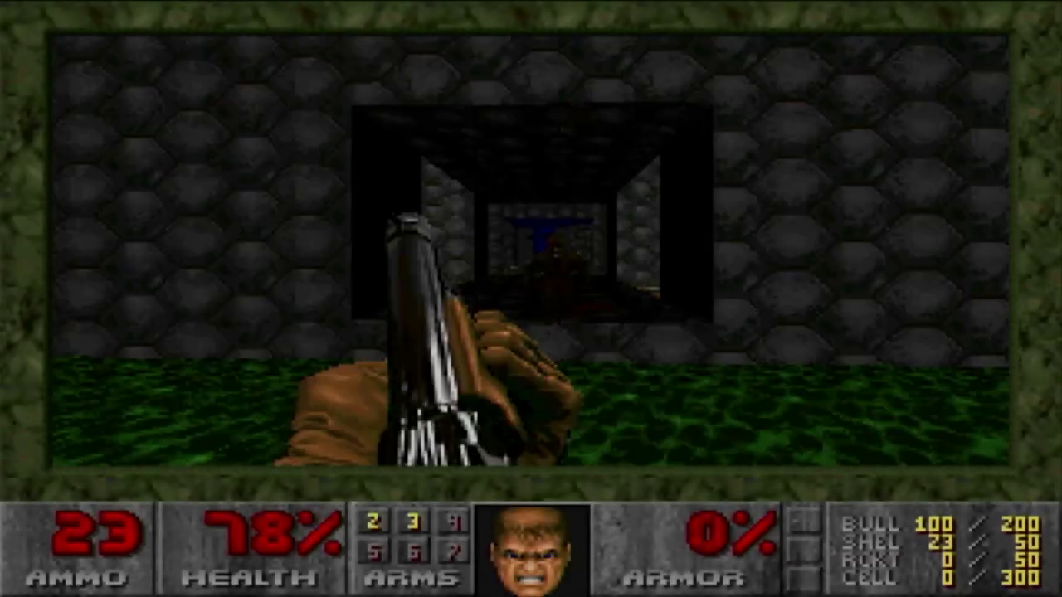
{"action": "key", "text": "ctrl"}
{"action": "key", "text": "Up"}
{"action": "key", "text": "Left"}
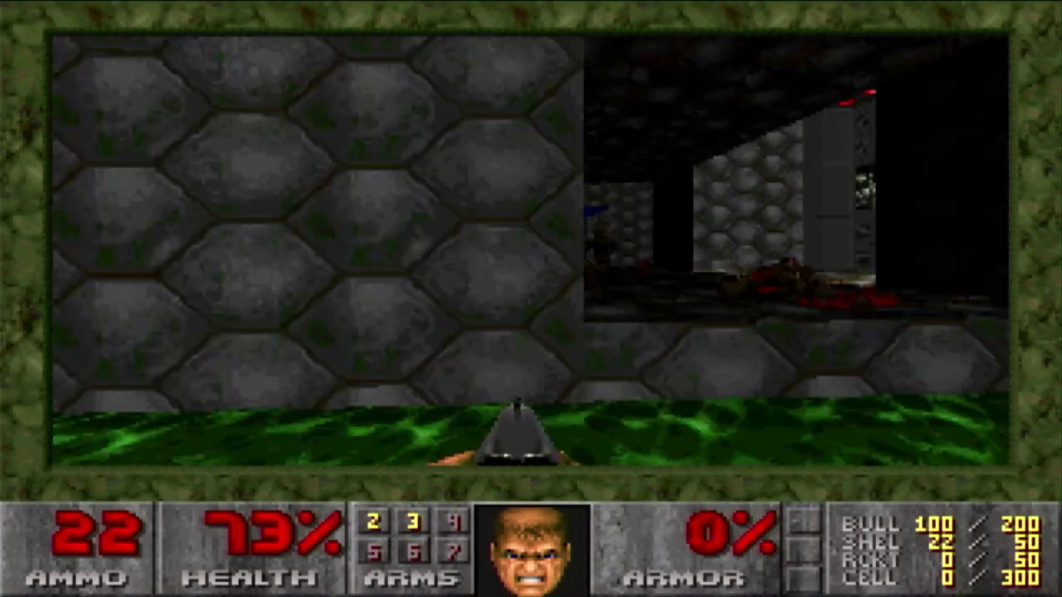
{"action": "key", "text": "Right"}
{"action": "key", "text": "Left"}
{"action": "key", "text": "Right"}
{"action": "key", "text": "ctrl"}
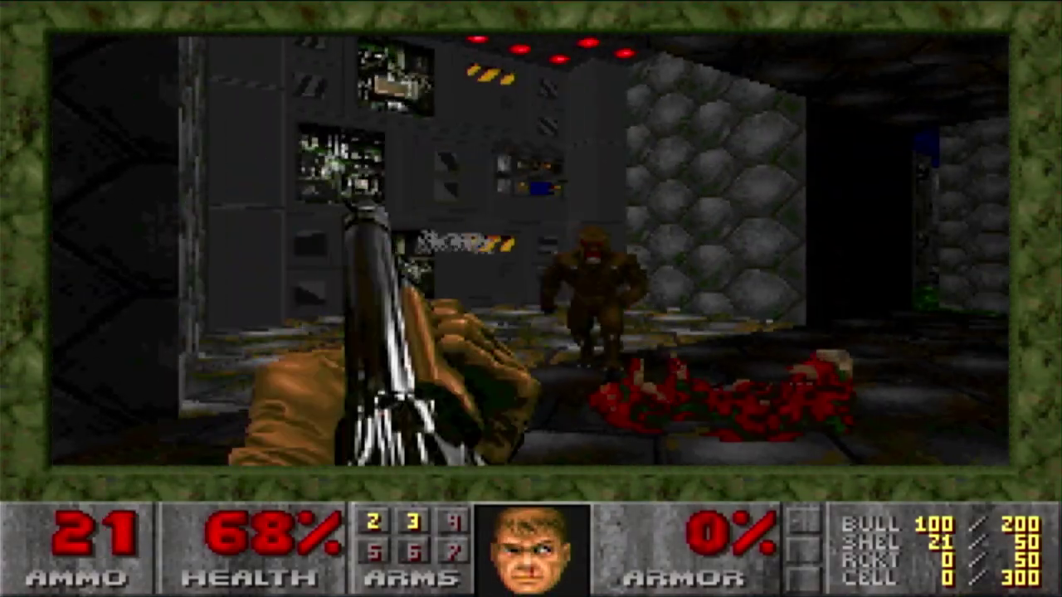
{"action": "key", "text": "ctrl"}
{"action": "key", "text": "Right"}
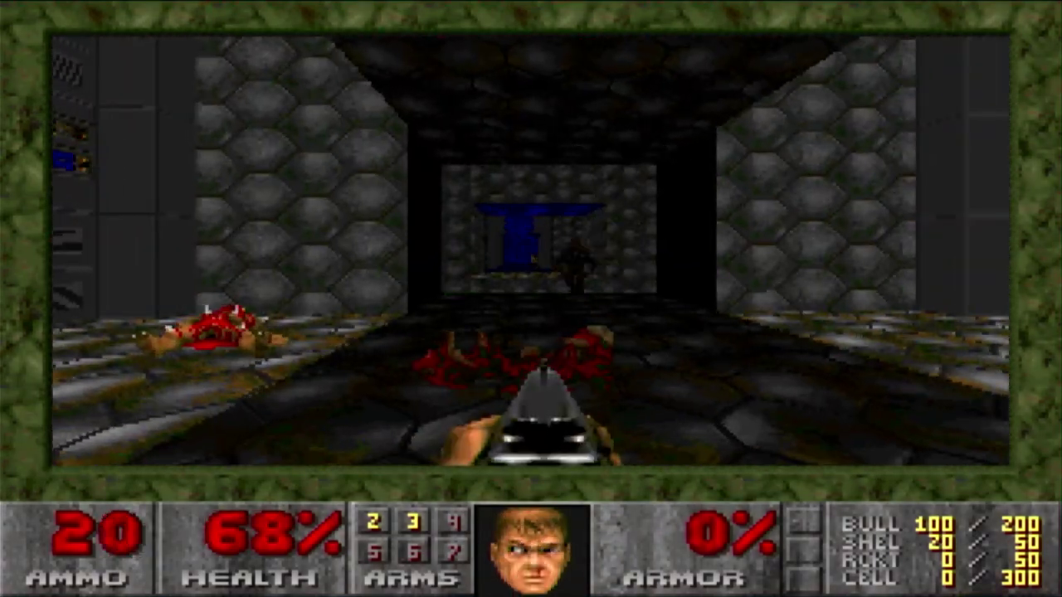
{"action": "key", "text": "ctrl"}
{"action": "key", "text": "ctrl"}
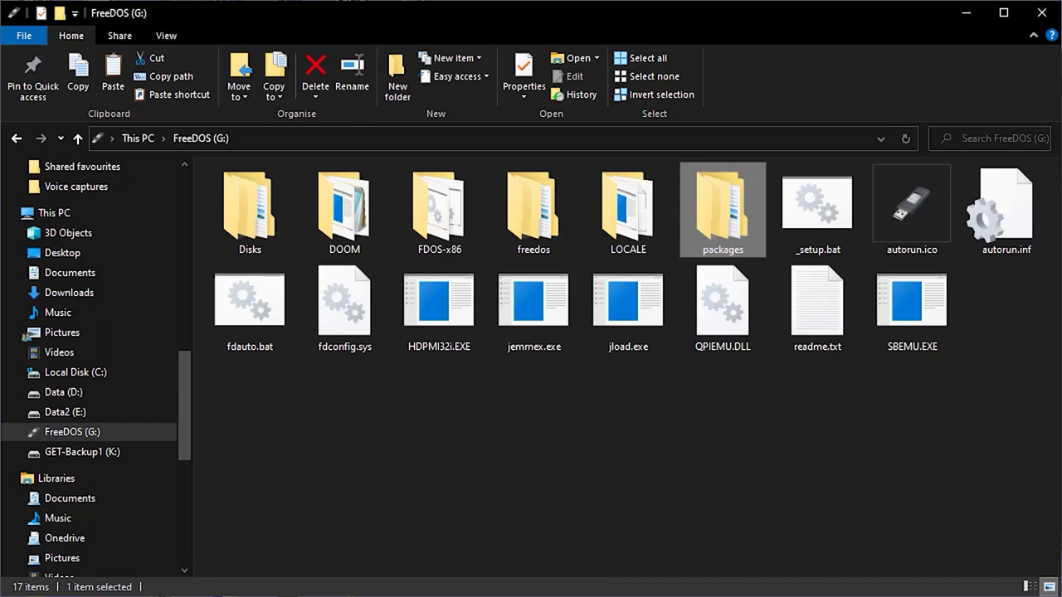
Step: In Windows File Explorer, copy the CTMOUSE folder and CTMOUSE.EXE from the BIN folder of packages\base\ctmouse.zip on the FreeDOS drive
{"action": "left_click", "coordinate": [824, 451]}
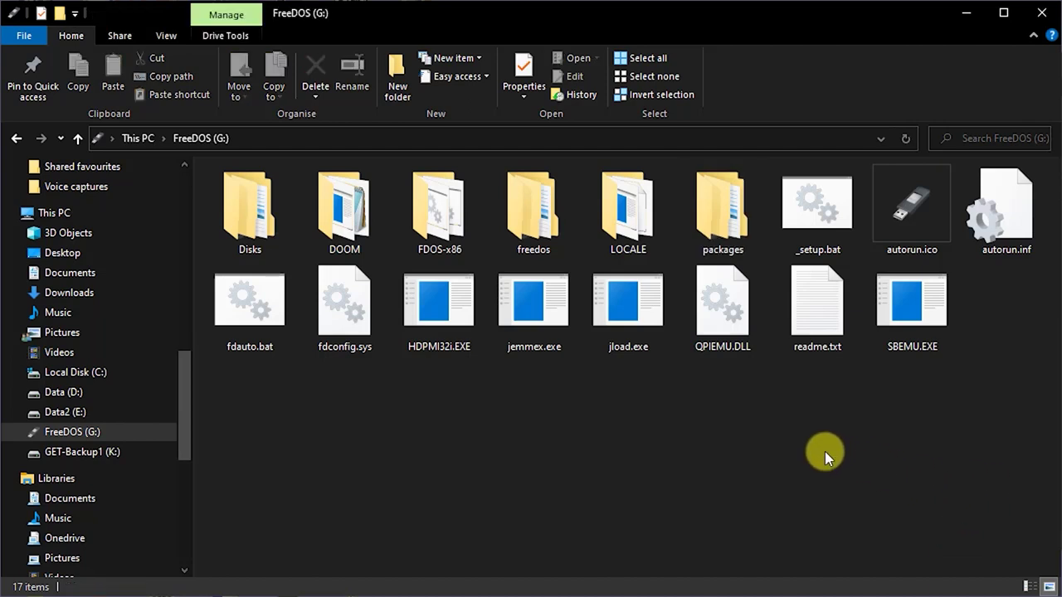
{"action": "double_click", "coordinate": [719, 222]}
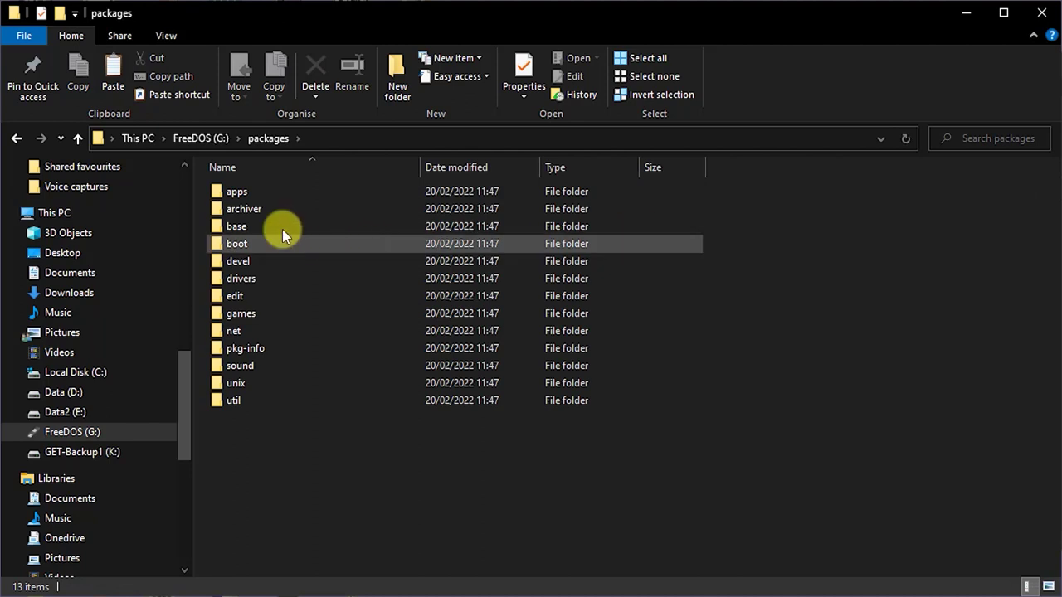
{"action": "double_click", "coordinate": [250, 228]}
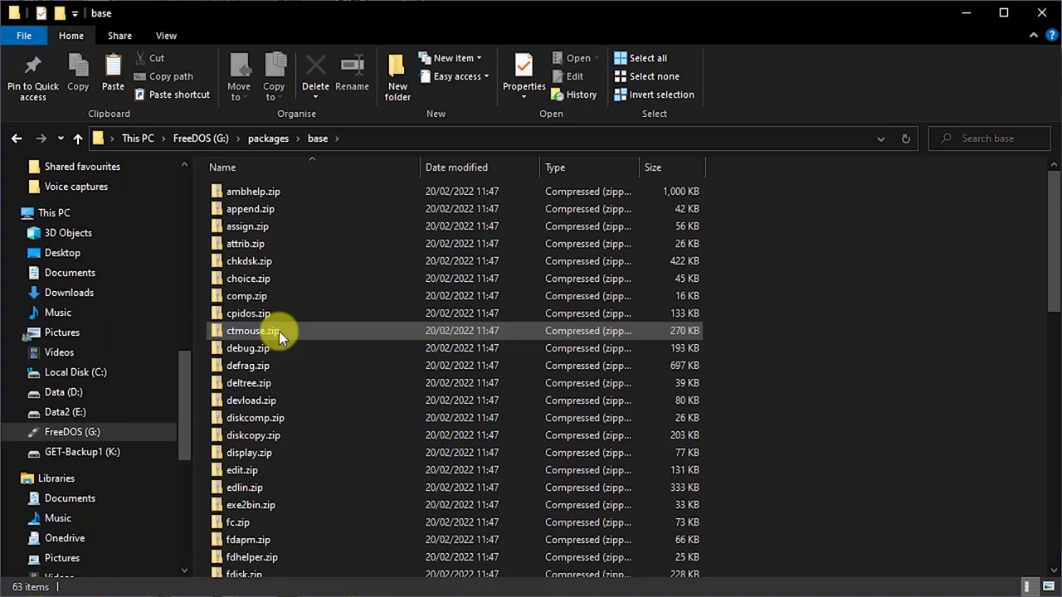
{"action": "double_click", "coordinate": [270, 331]}
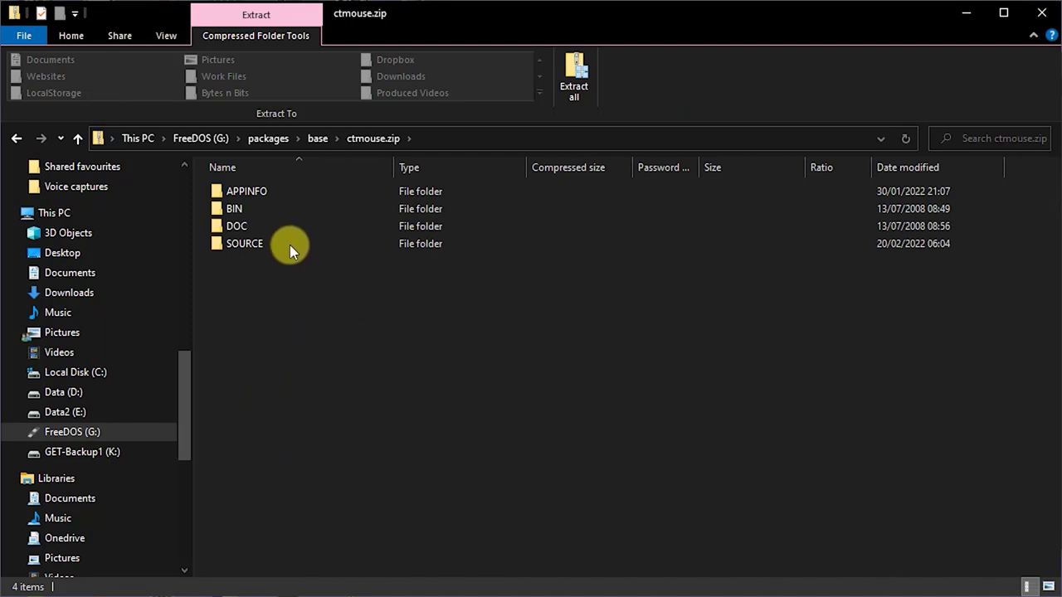
{"action": "double_click", "coordinate": [243, 209]}
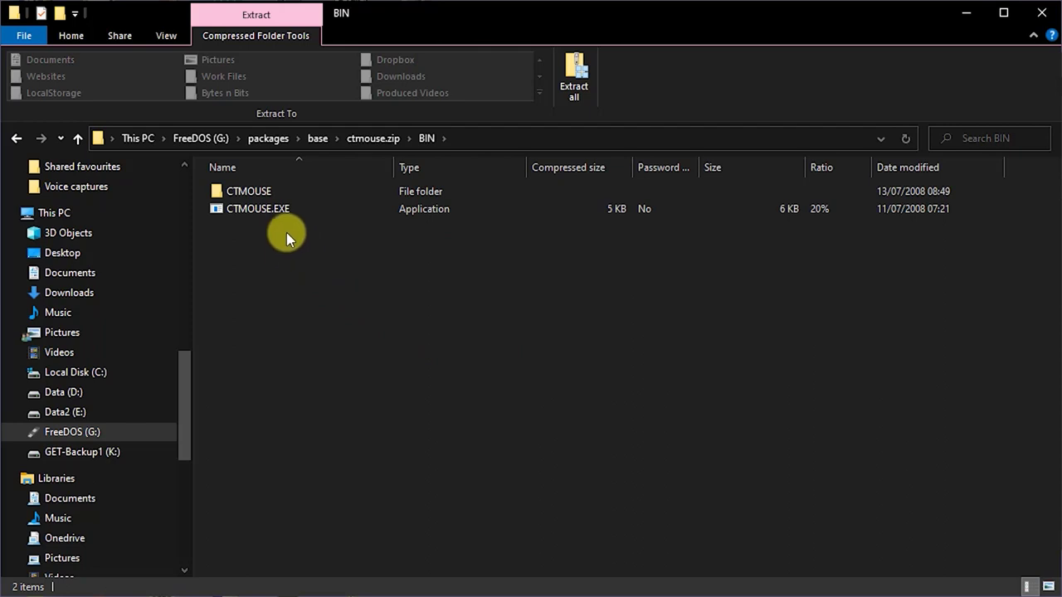
{"action": "left_click_drag", "start_coordinate": [286, 232], "coordinate": [230, 206]}
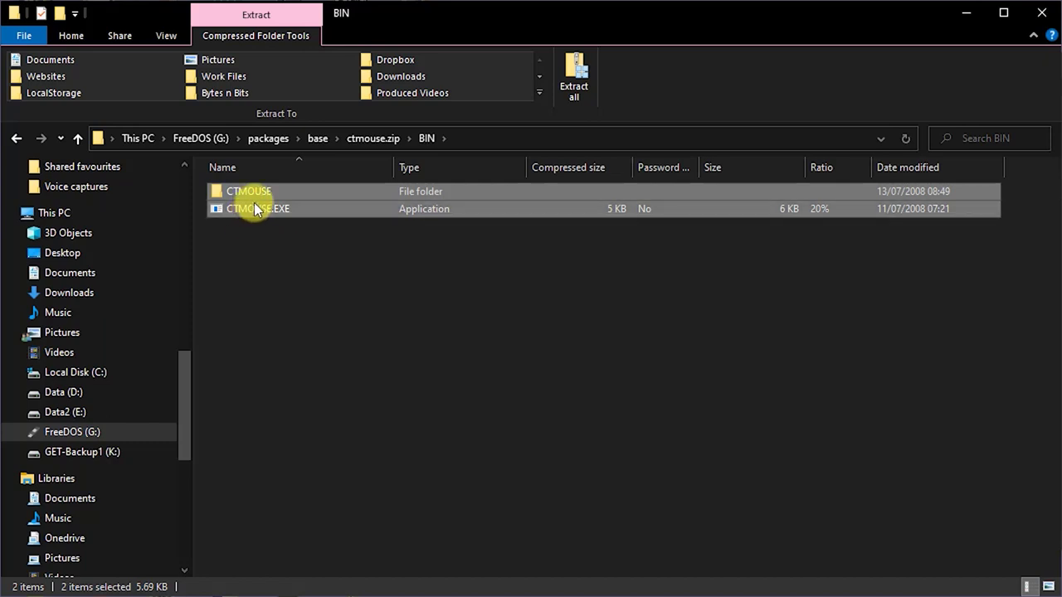
Step: Create a drivers folder in the root of the FreeDOS drive and a ctmouse folder inside it
{"action": "left_click", "coordinate": [202, 139]}
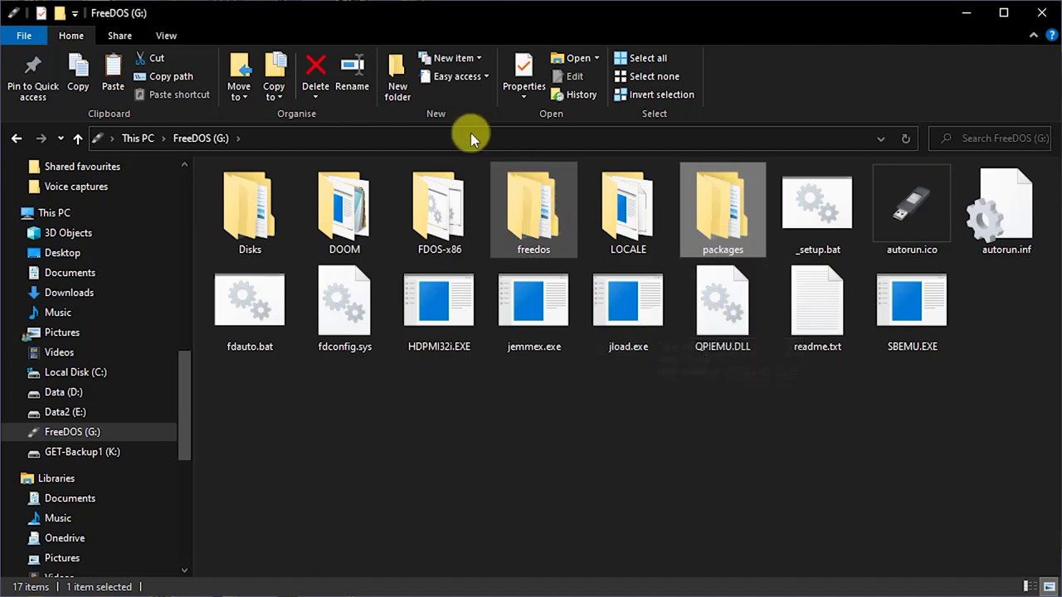
{"action": "left_click", "coordinate": [397, 77]}
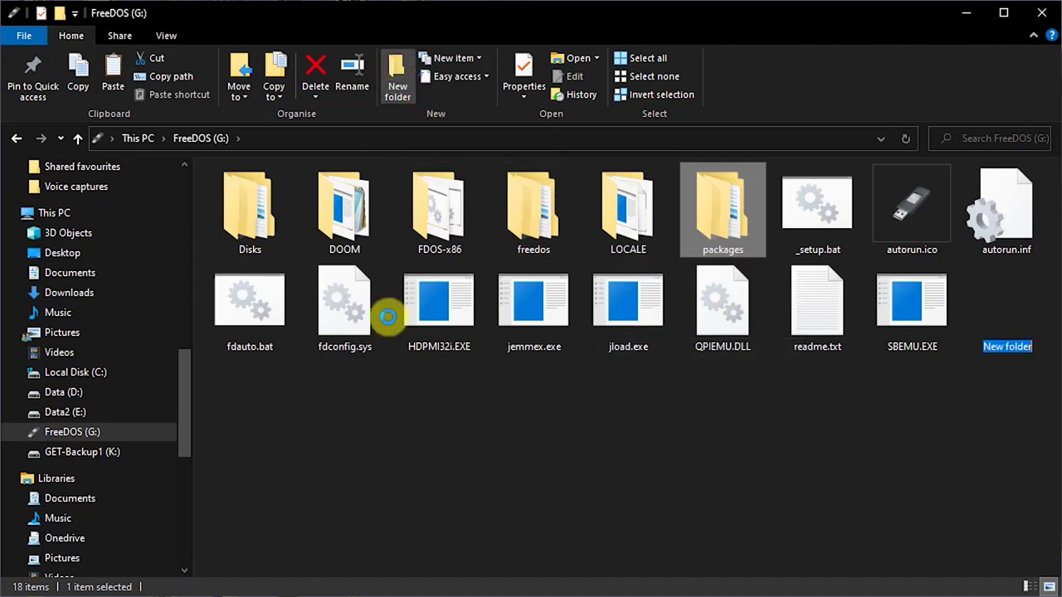
{"action": "type", "text": "drivers"}
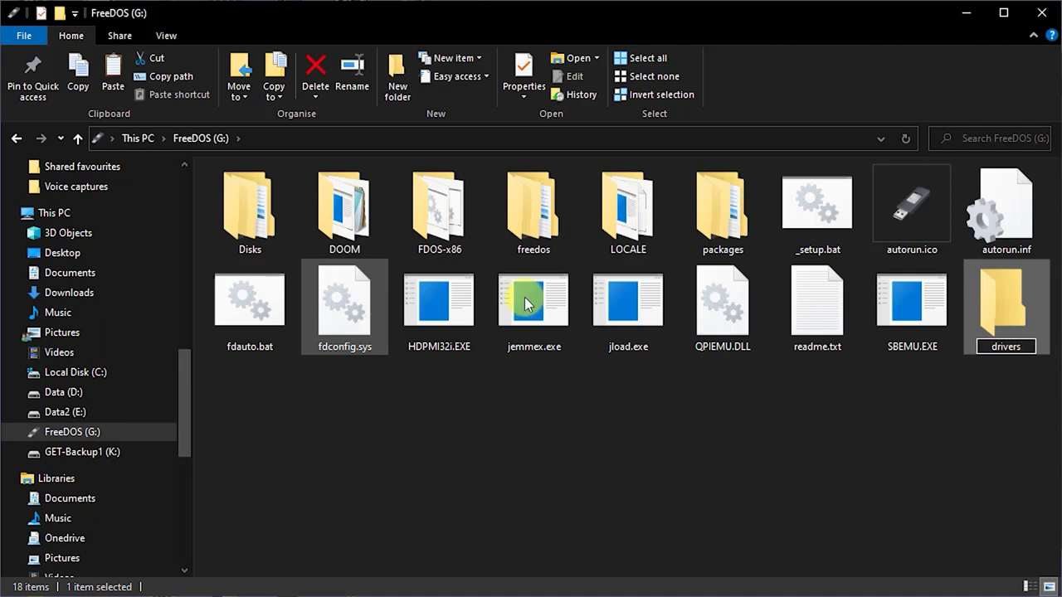
{"action": "left_click", "coordinate": [995, 310]}
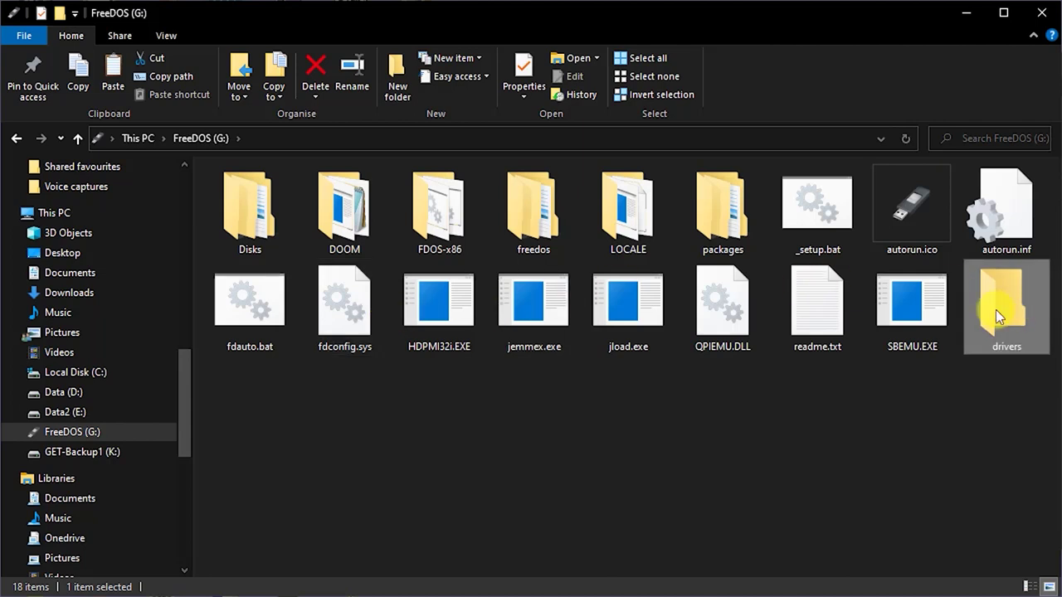
{"action": "double_click", "coordinate": [994, 310]}
{"action": "left_click", "coordinate": [398, 79]}
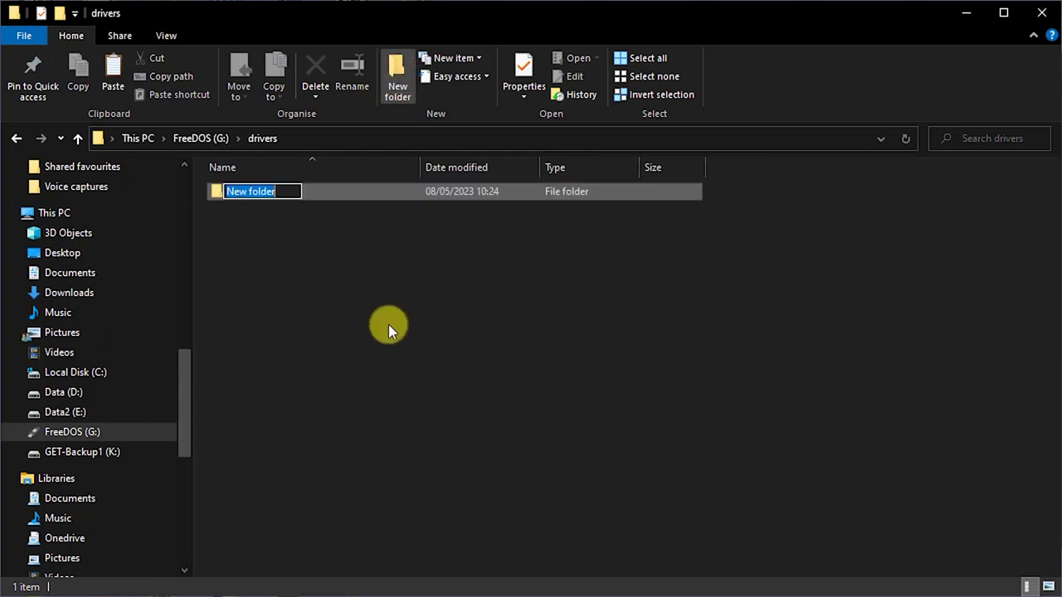
{"action": "type", "text": "ctmouse"}
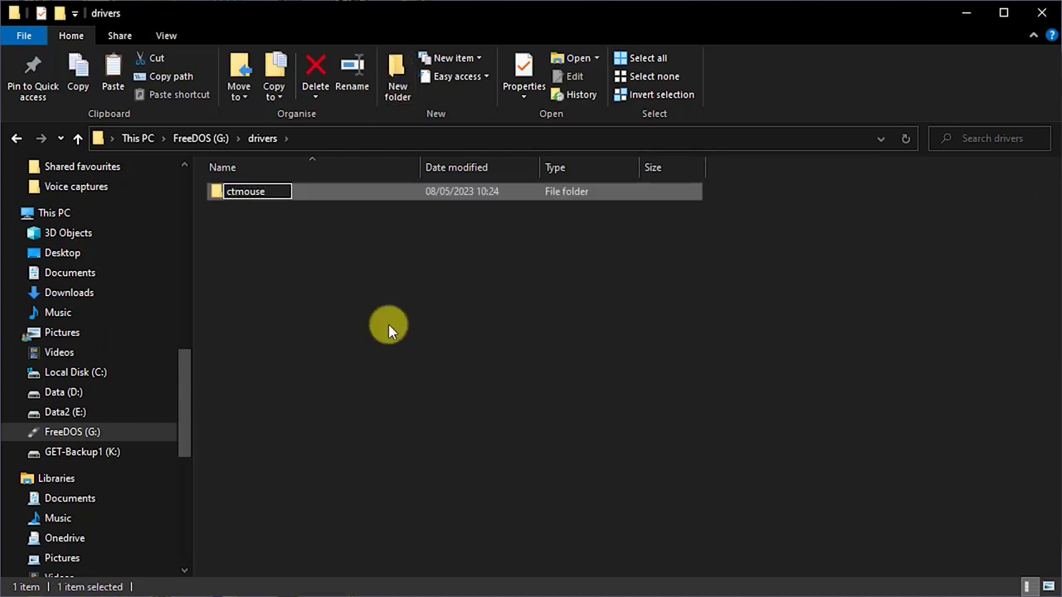
{"action": "key", "text": "Return"}
Step: Paste the copied mouse driver files into the new drivers\ctmouse folder
{"action": "key", "text": "Return"}
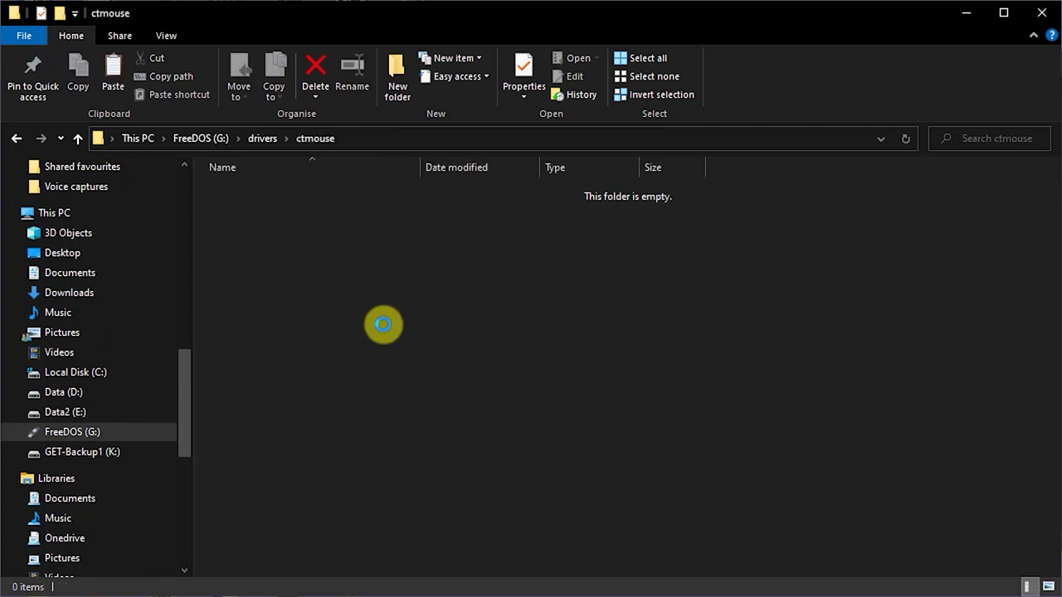
{"action": "right_click", "coordinate": [383, 304]}
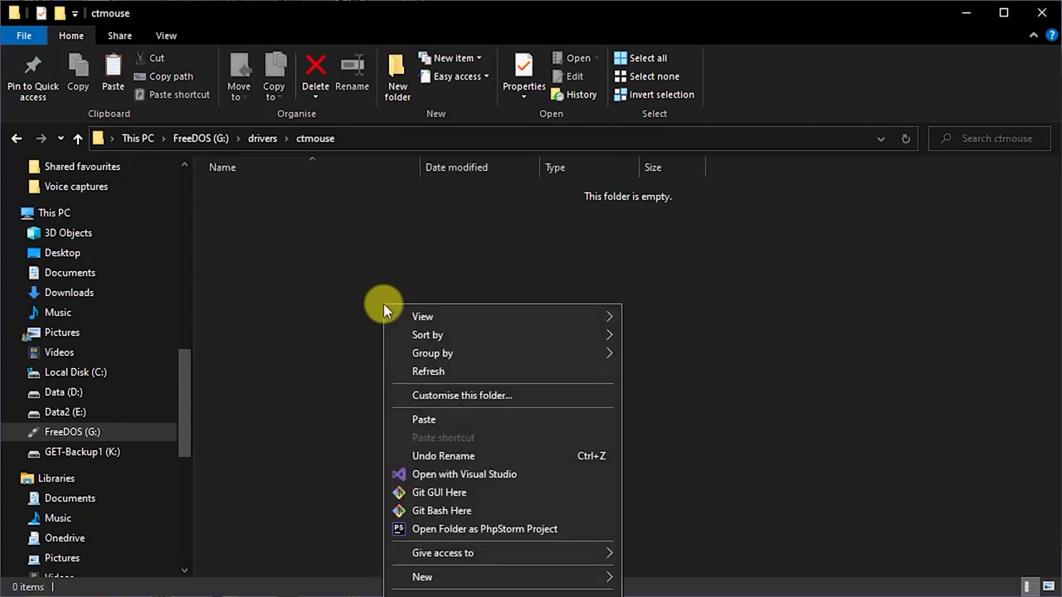
{"action": "left_click", "coordinate": [424, 419]}
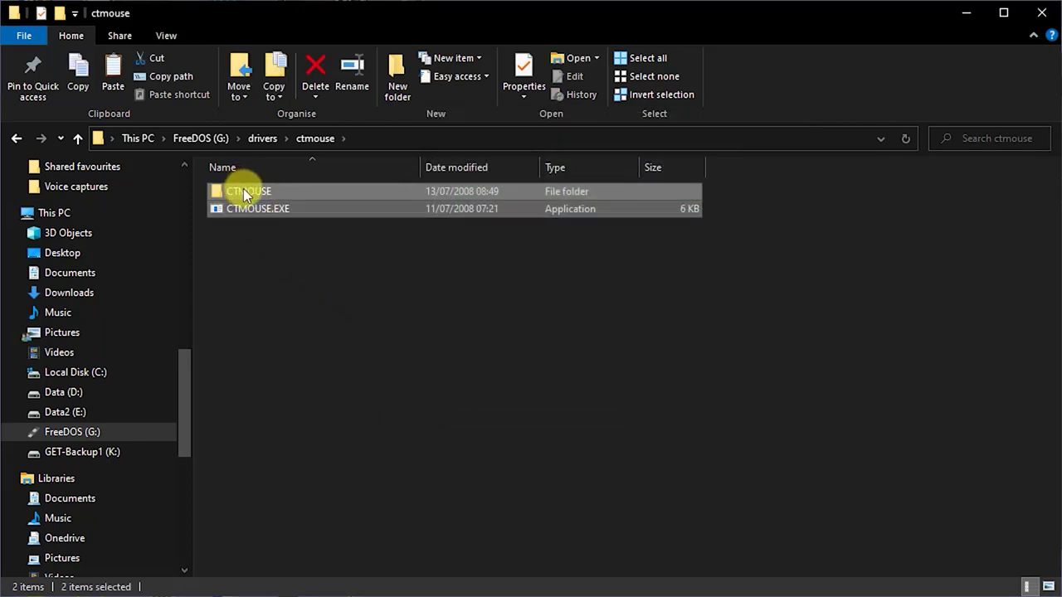
Step: Open fdauto.bat from the root of the FreeDOS drive for editing and look through its startup commands
{"action": "left_click", "coordinate": [201, 138]}
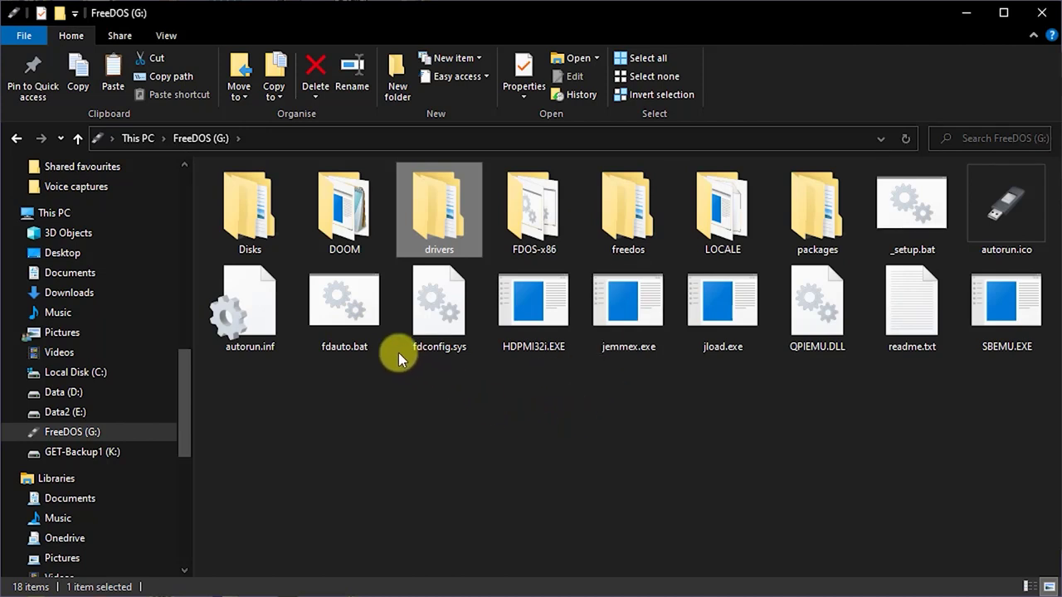
{"action": "right_click", "coordinate": [345, 303]}
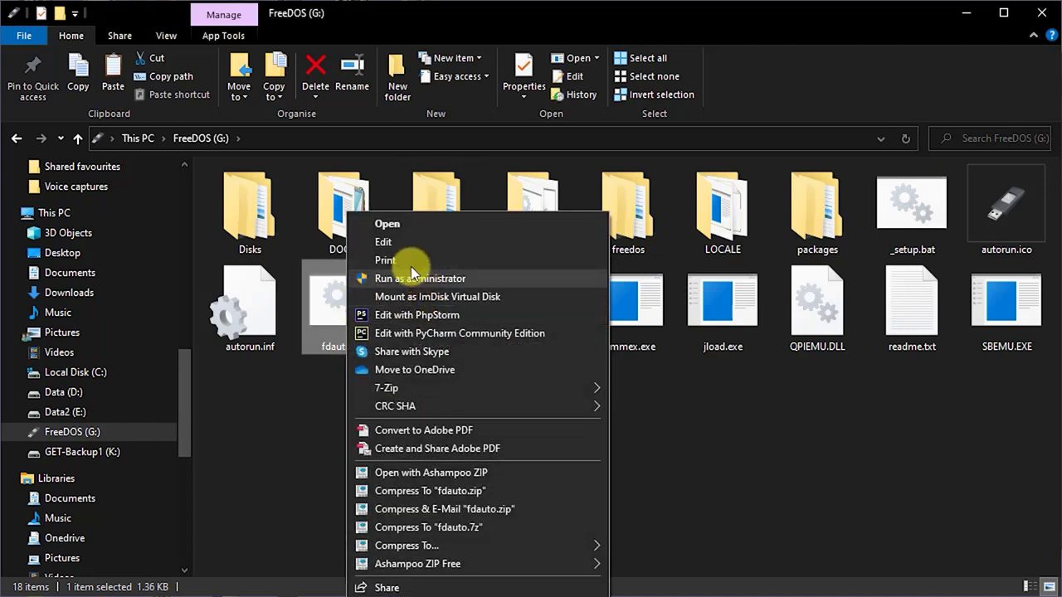
{"action": "left_click", "coordinate": [397, 244]}
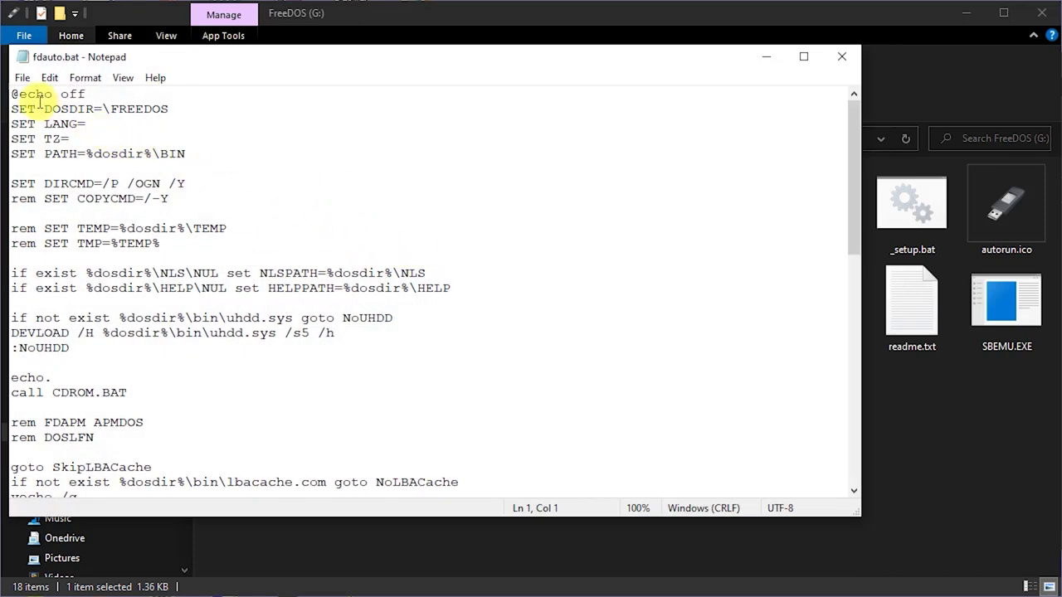
{"action": "left_click_drag", "start_coordinate": [856, 176], "coordinate": [863, 413]}
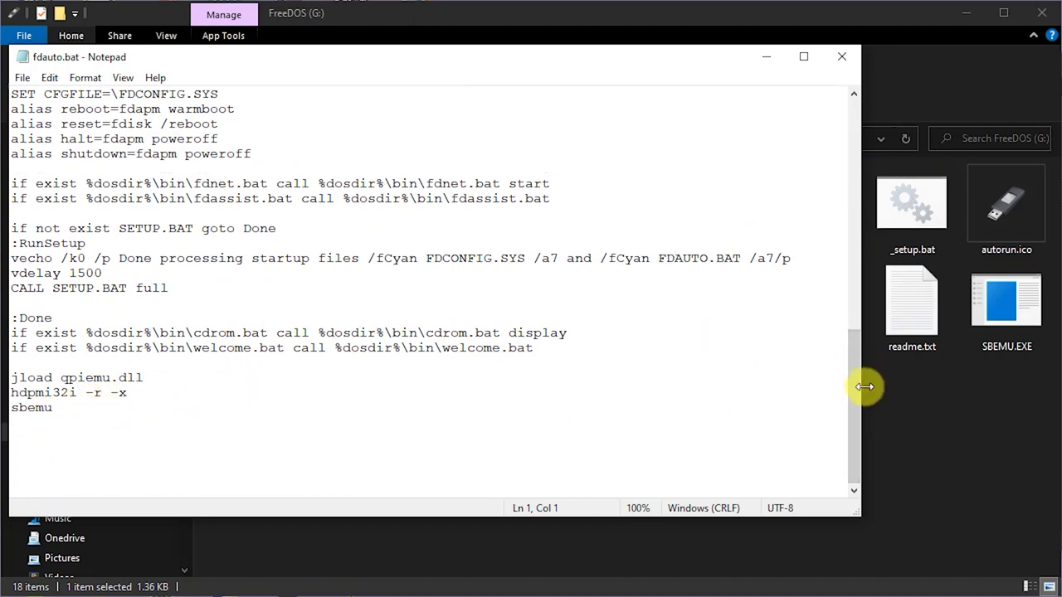
{"action": "left_click_drag", "start_coordinate": [857, 396], "coordinate": [834, 158]}
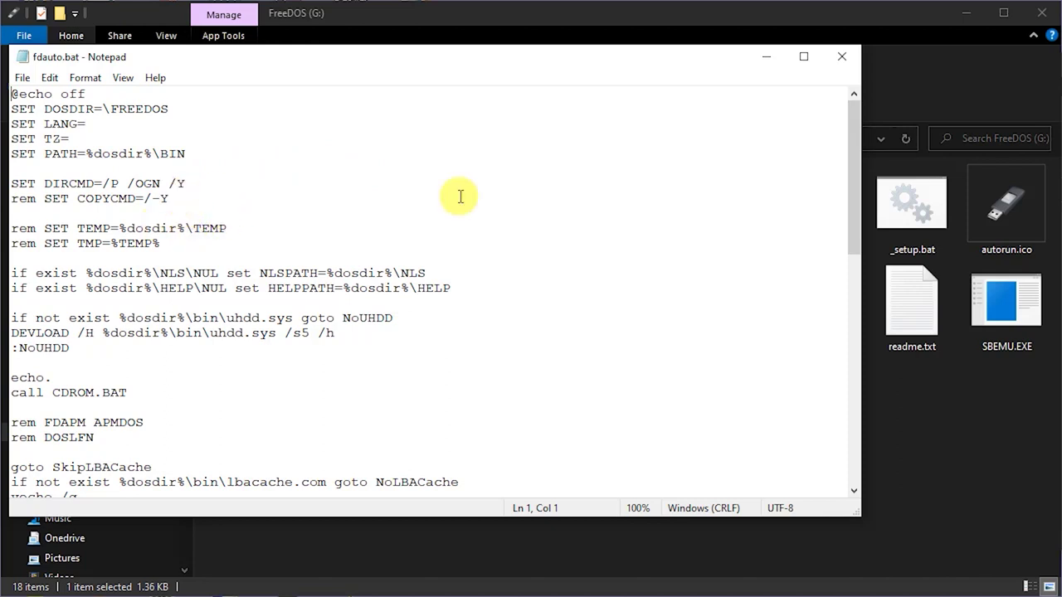
{"action": "left_click_drag", "start_coordinate": [852, 147], "coordinate": [879, 429]}
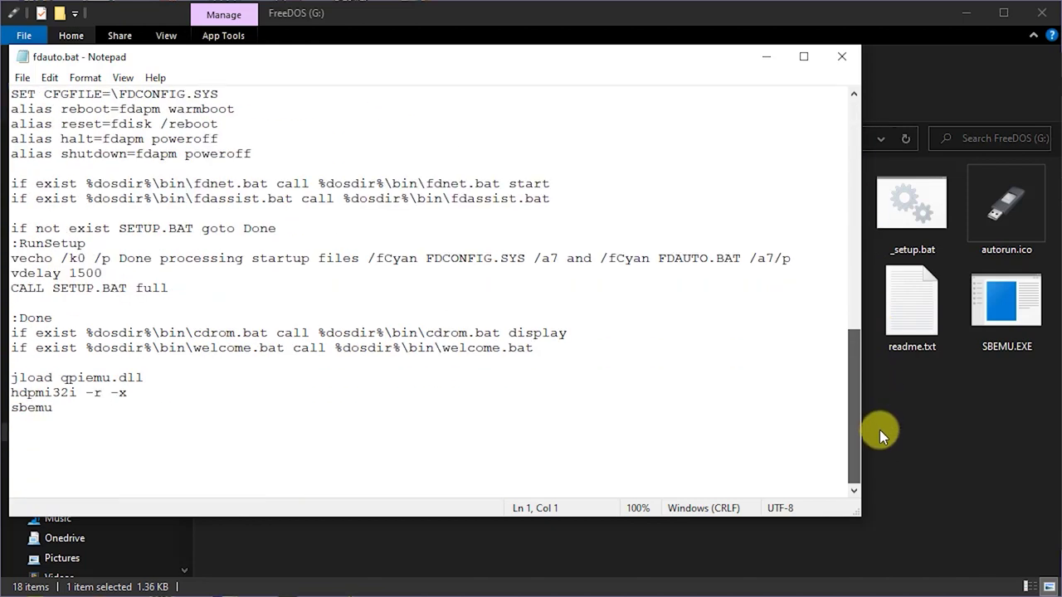
Step: Add the line \drivers\ctmouse\ctmouse at the end of fdauto.bat, leaving one blank line after sbemu
{"action": "left_click", "coordinate": [94, 409]}
{"action": "key", "text": "Return"}
{"action": "key", "text": "Return"}
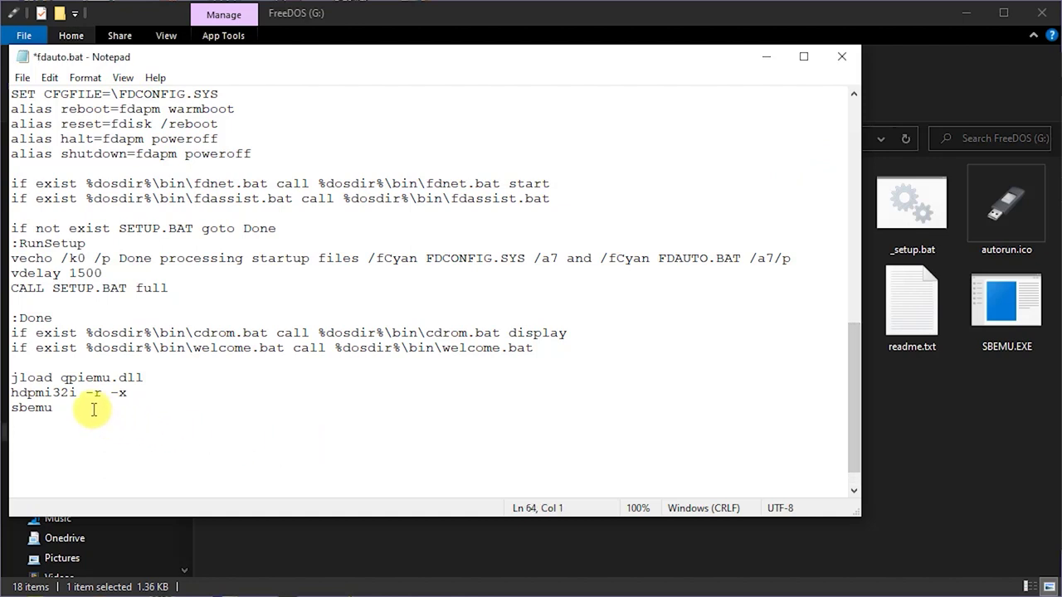
{"action": "type", "text": "\\drivers\\ctmouse"}
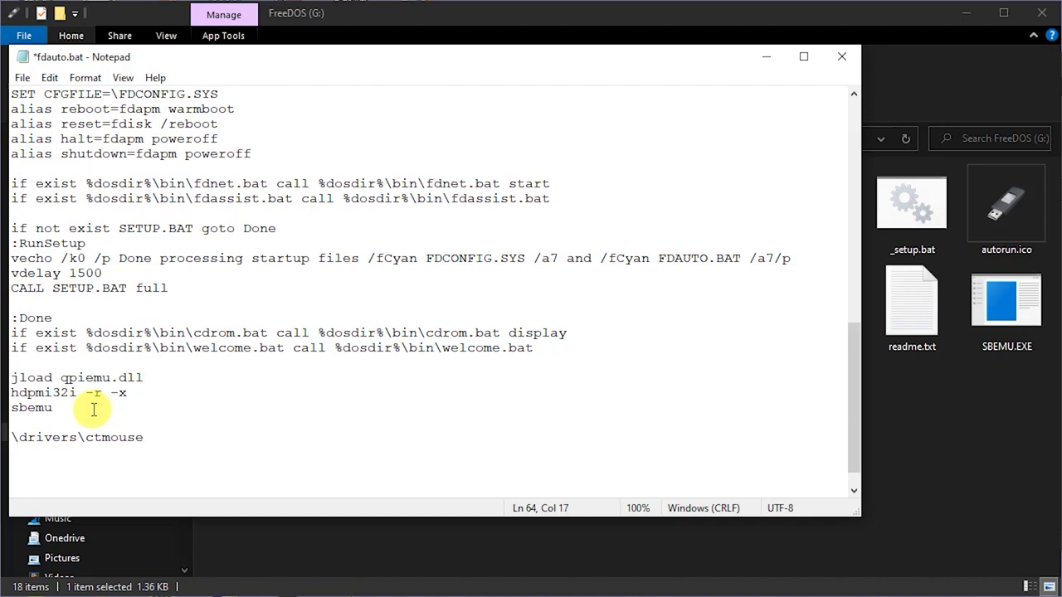
{"action": "type", "text": "\\ctmouse"}
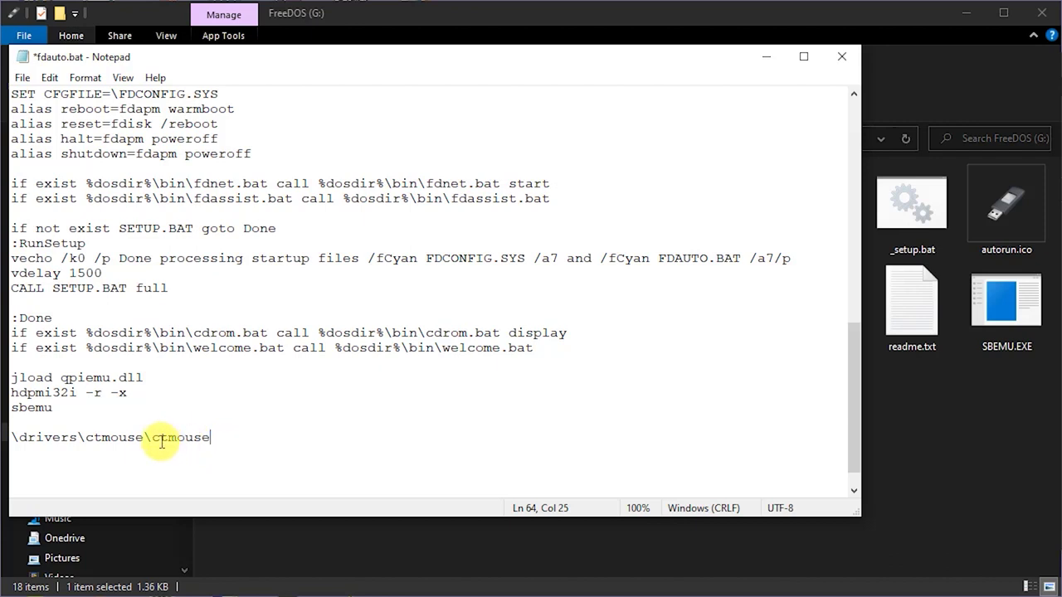
Step: Move the \drivers\ctmouse\ prefix from the final ctmouse line to the end of the SET PATH line, separated by a semicolon
{"action": "left_click_drag", "start_coordinate": [152, 437], "coordinate": [11, 439]}
{"action": "key", "text": "ctrl+c"}
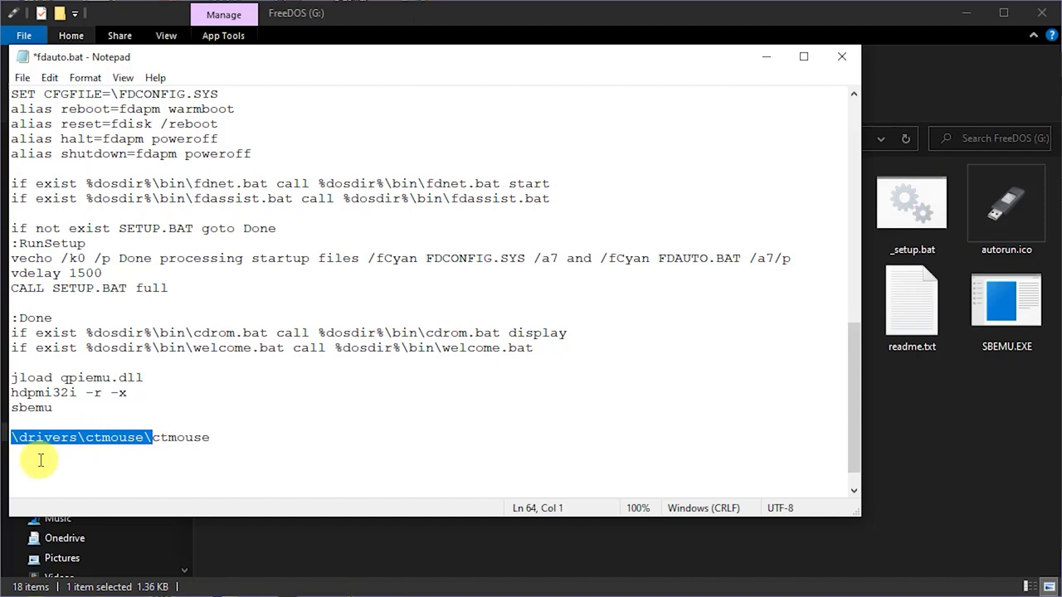
{"action": "key", "text": "Delete"}
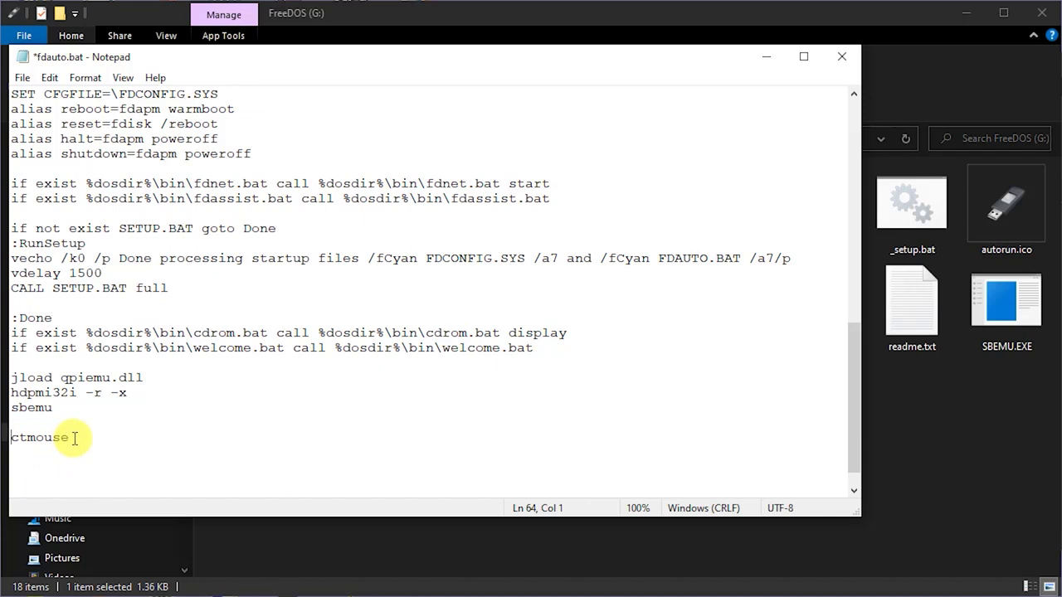
{"action": "scroll", "coordinate": [142, 374], "scroll_direction": "up", "scroll_amount": 13}
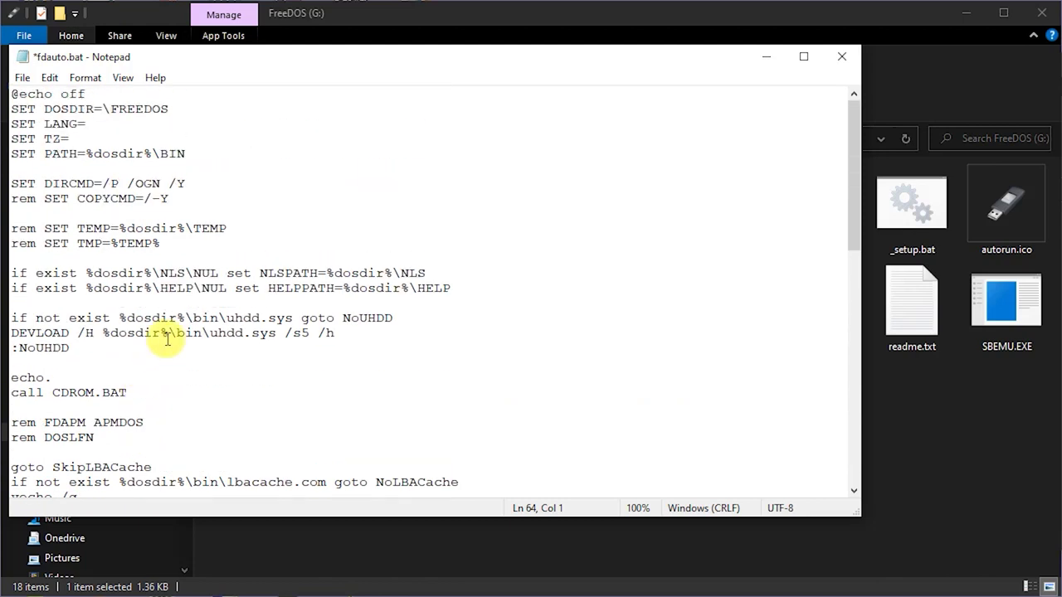
{"action": "left_click", "coordinate": [190, 151]}
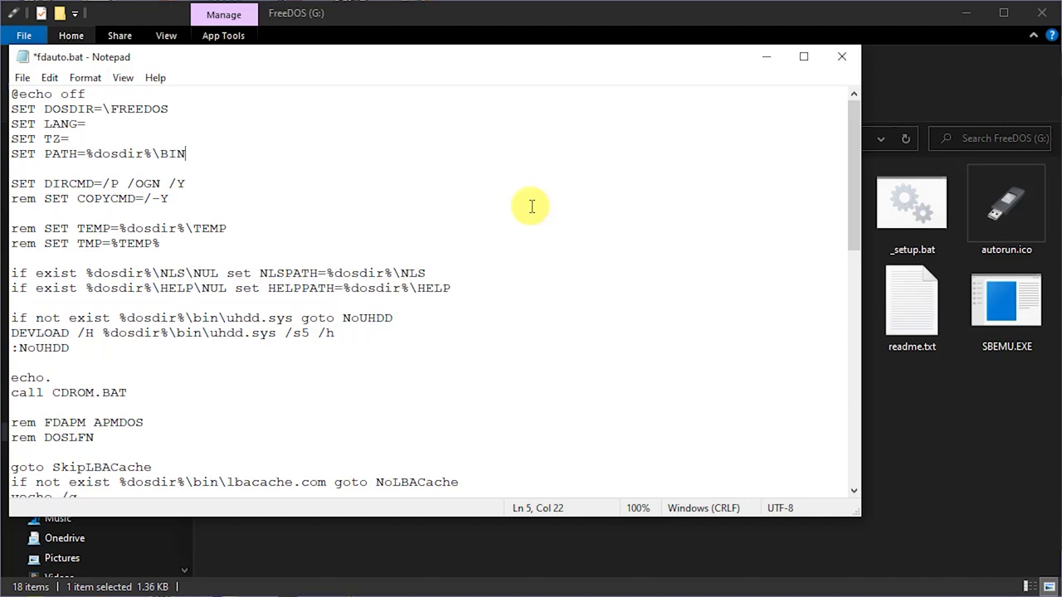
{"action": "type", "text": ";"}
{"action": "key", "text": "ctrl+v"}
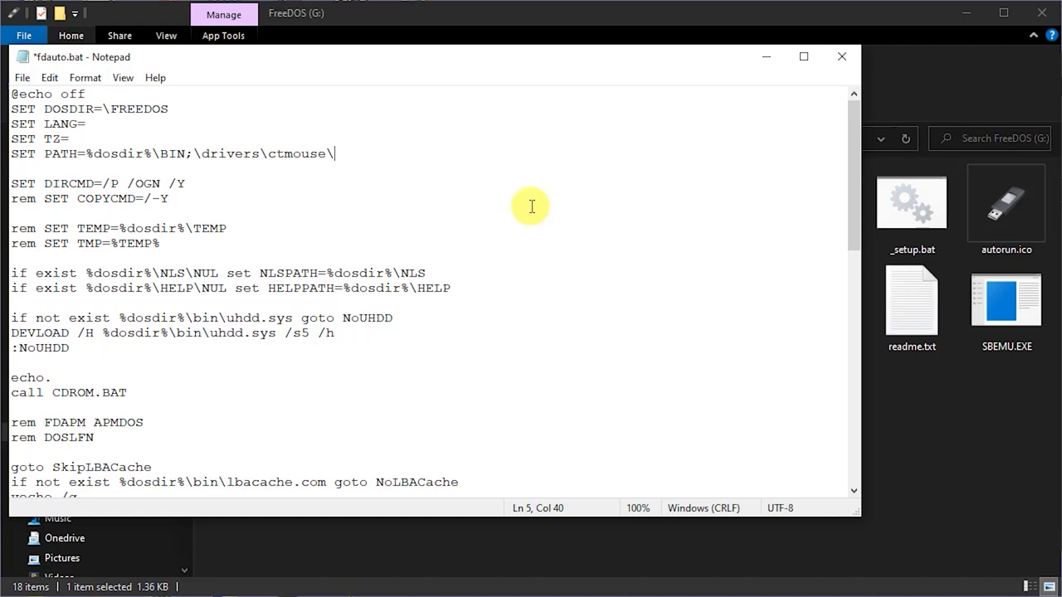